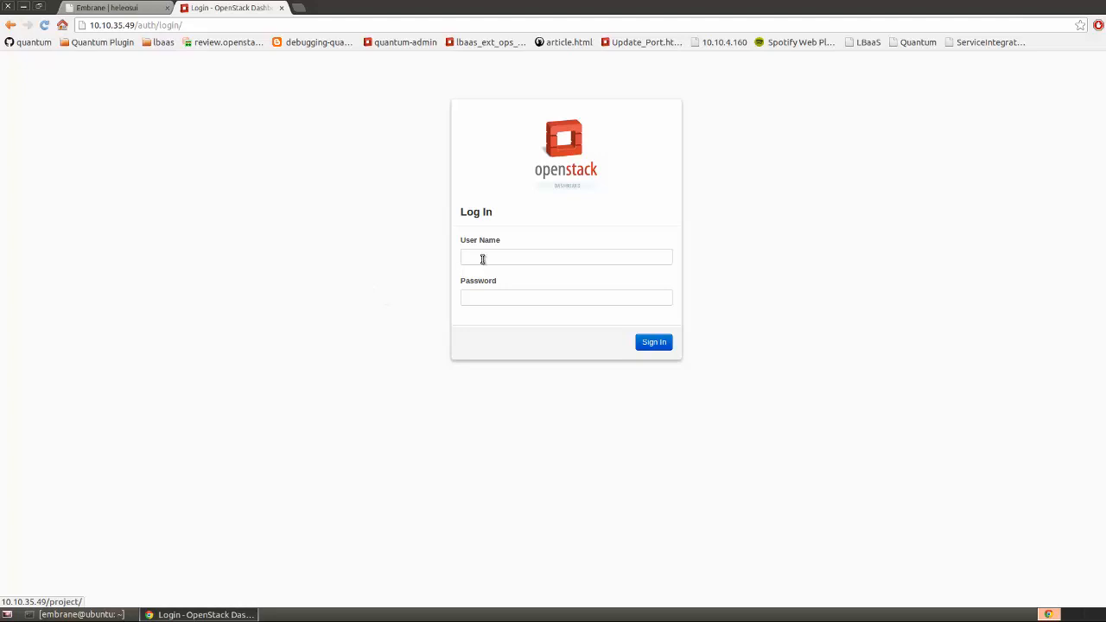
Sign in to Horizon with user name admin and the administrator password
{"action": "left_click", "coordinate": [501, 281]}
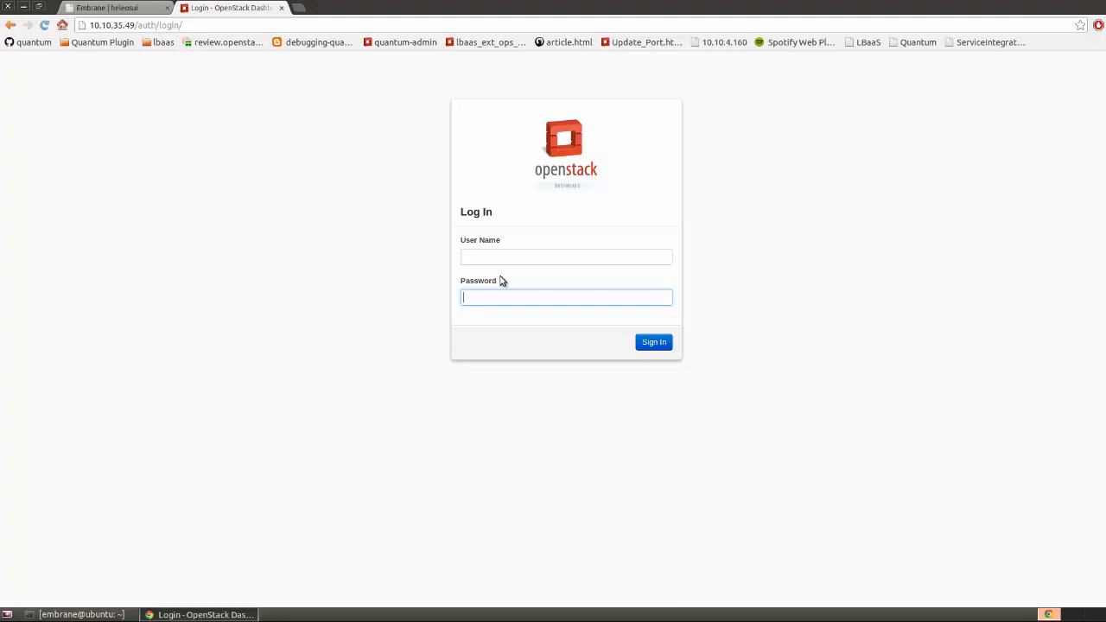
{"action": "left_click", "coordinate": [501, 260]}
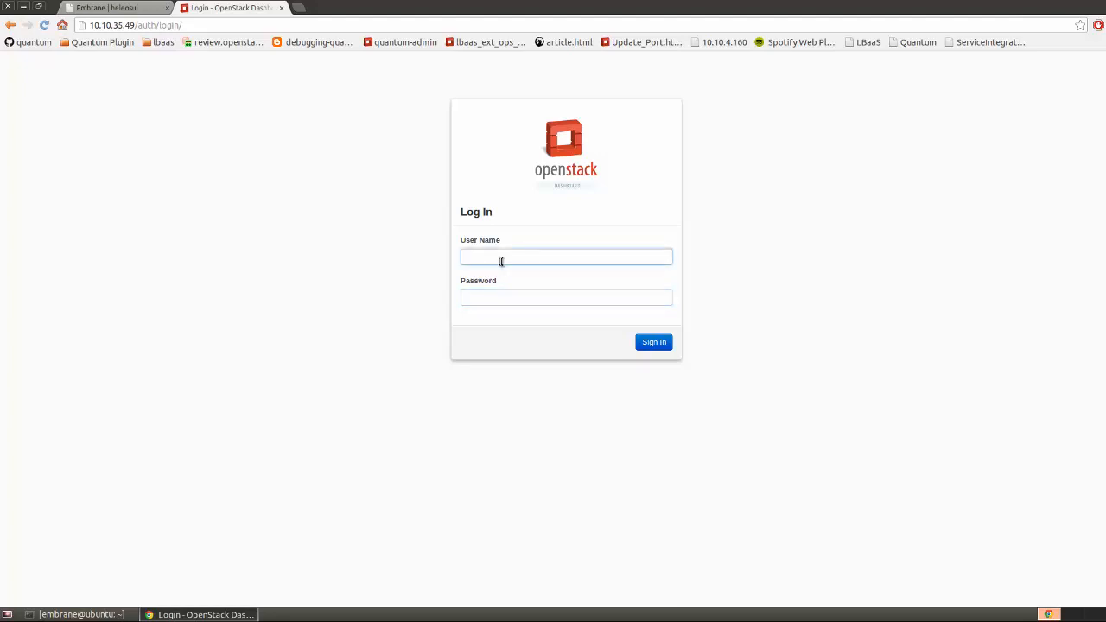
{"action": "type", "text": "admin"}
{"action": "key", "text": "Tab"}
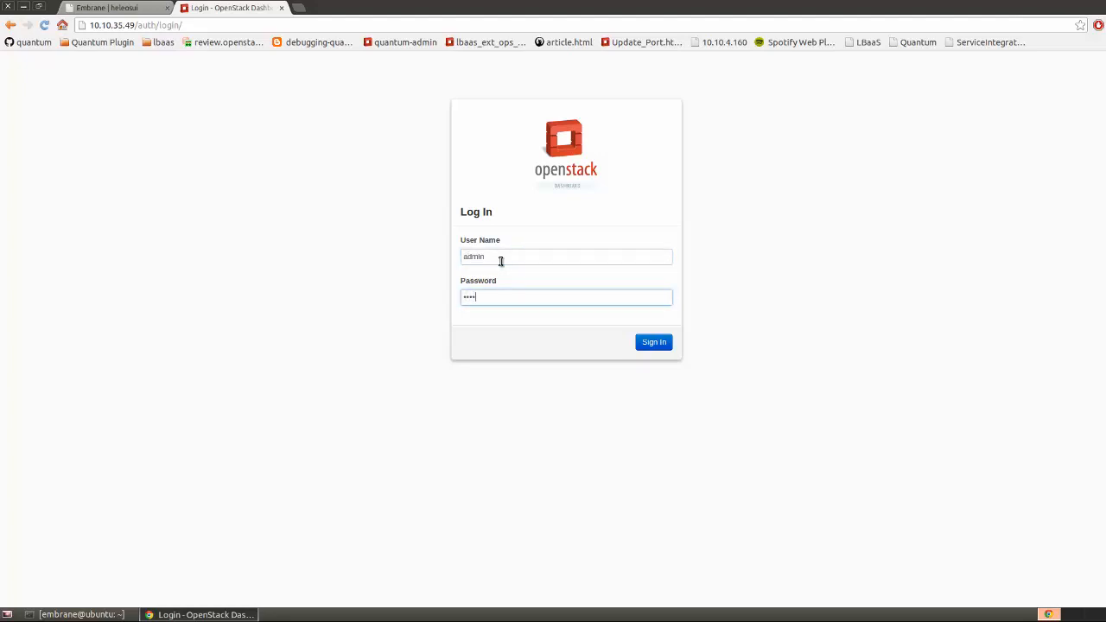
{"action": "key", "text": "Return"}
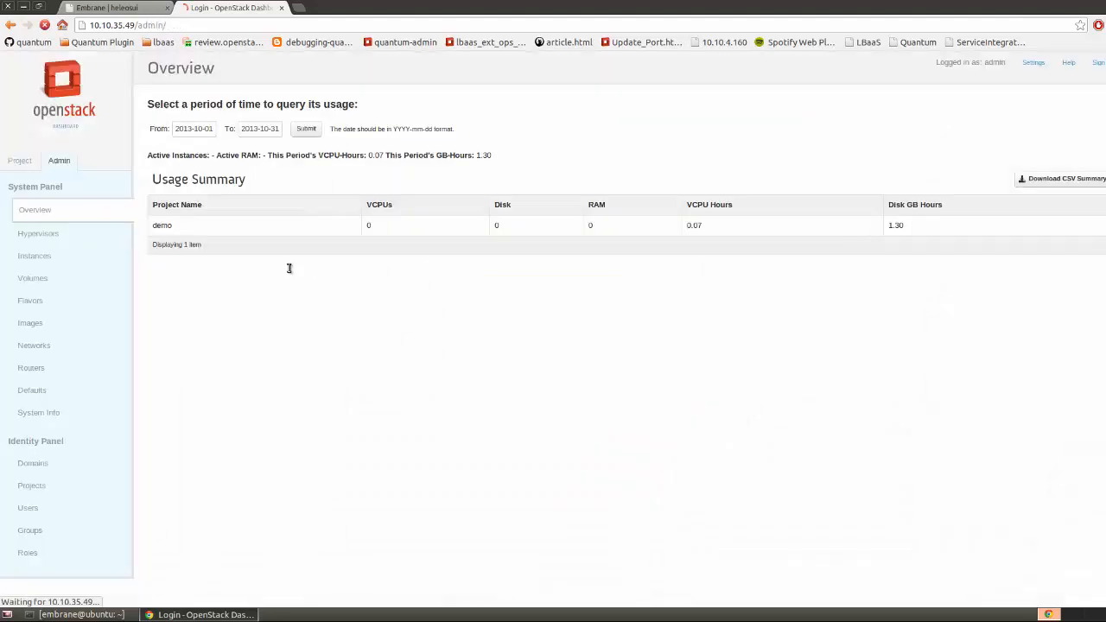
Make demo the current project, check its networks, then view the admin Networks list
{"action": "left_click", "coordinate": [1105, 62]}
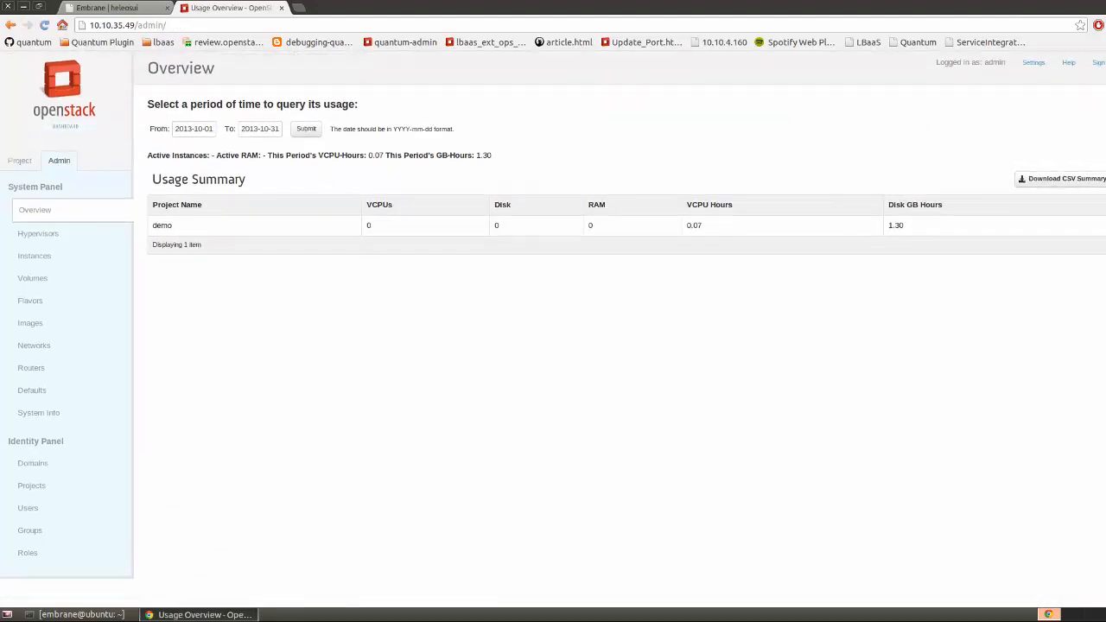
{"action": "left_click", "coordinate": [17, 161]}
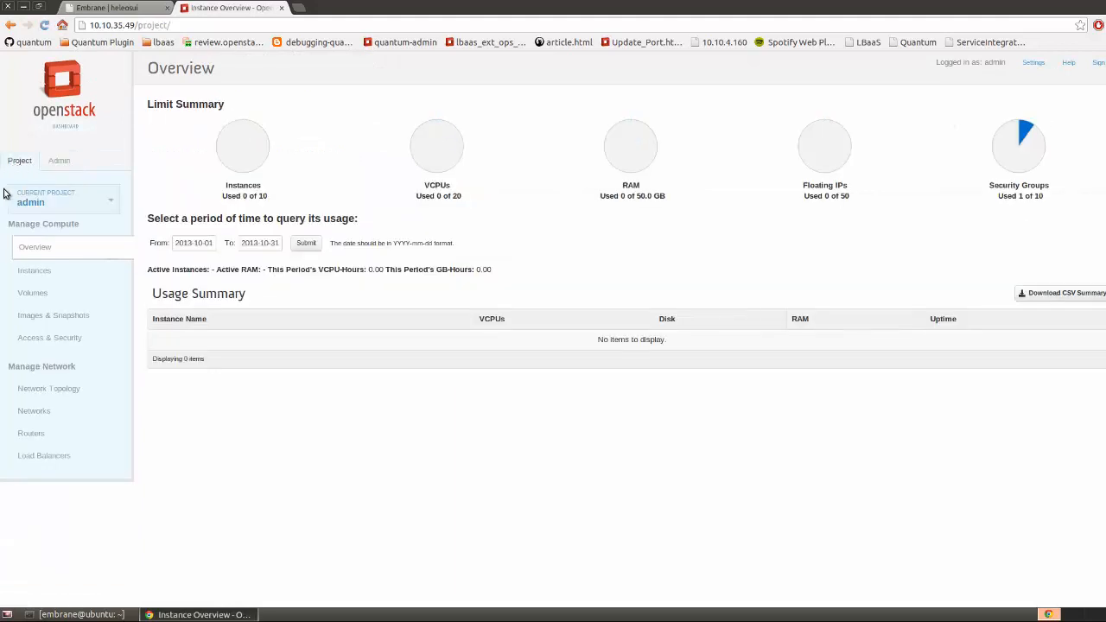
{"action": "left_click", "coordinate": [28, 415]}
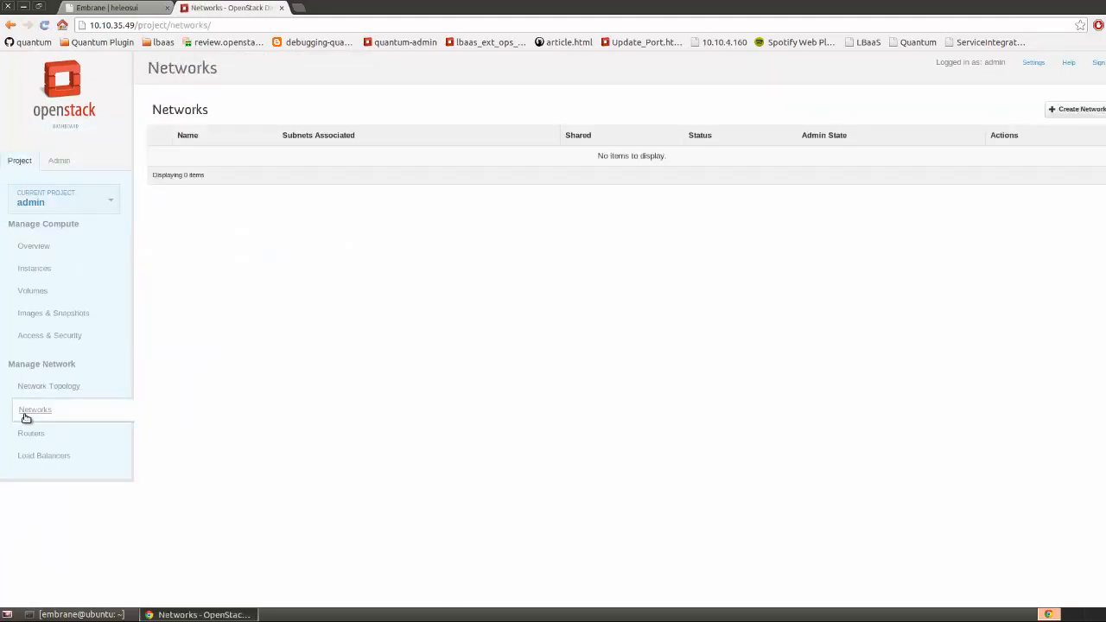
{"action": "left_click", "coordinate": [74, 200]}
{"action": "left_click", "coordinate": [63, 227]}
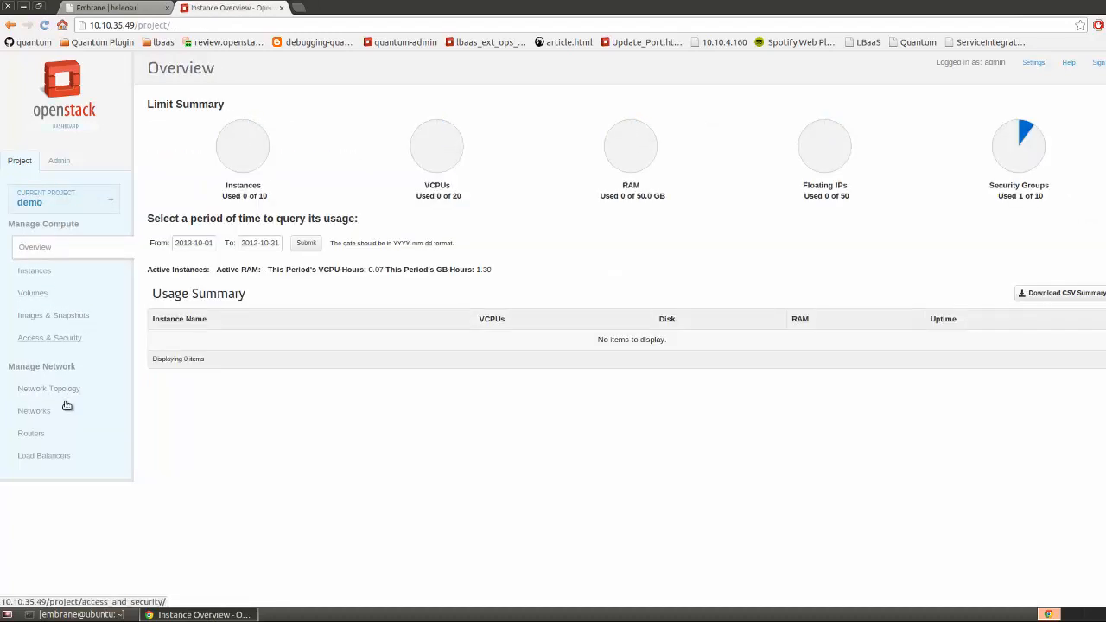
{"action": "left_click", "coordinate": [42, 416]}
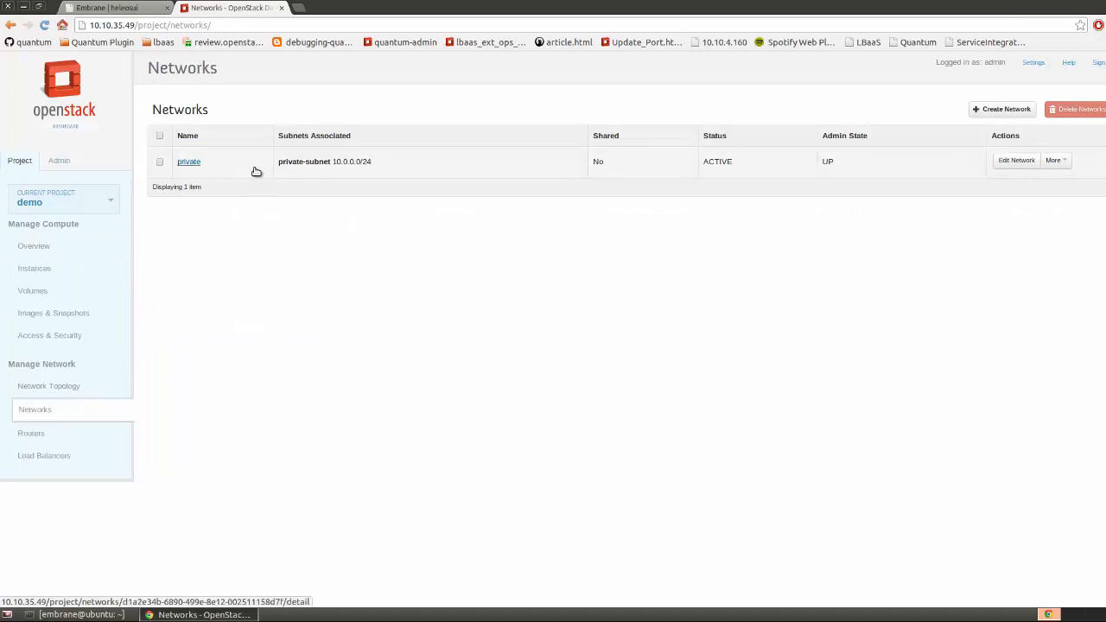
{"action": "left_click", "coordinate": [62, 163]}
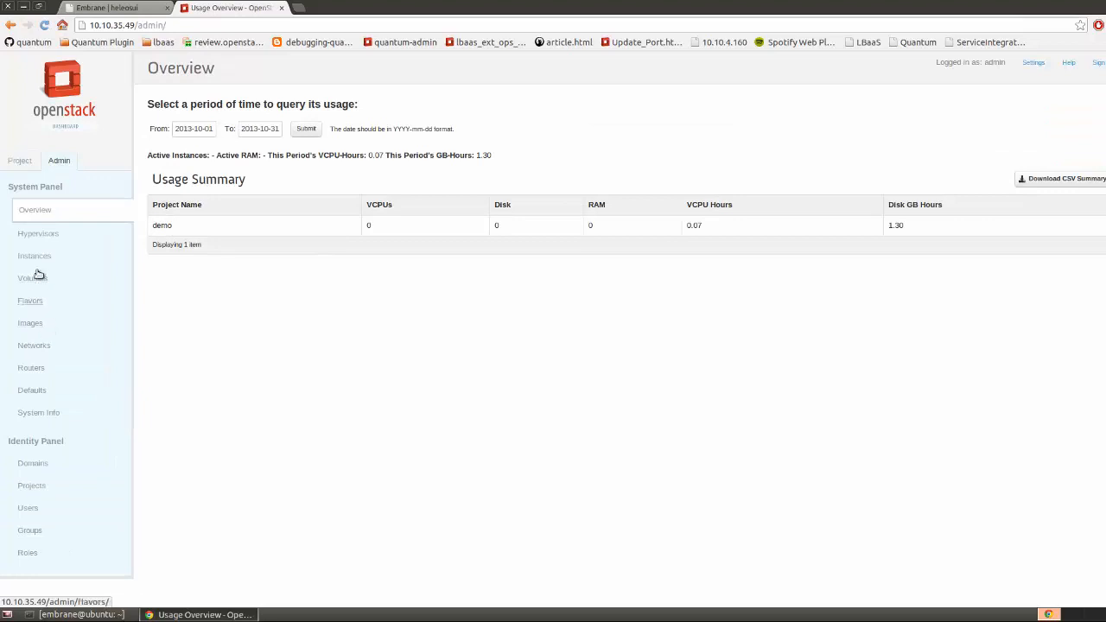
{"action": "left_click", "coordinate": [36, 349]}
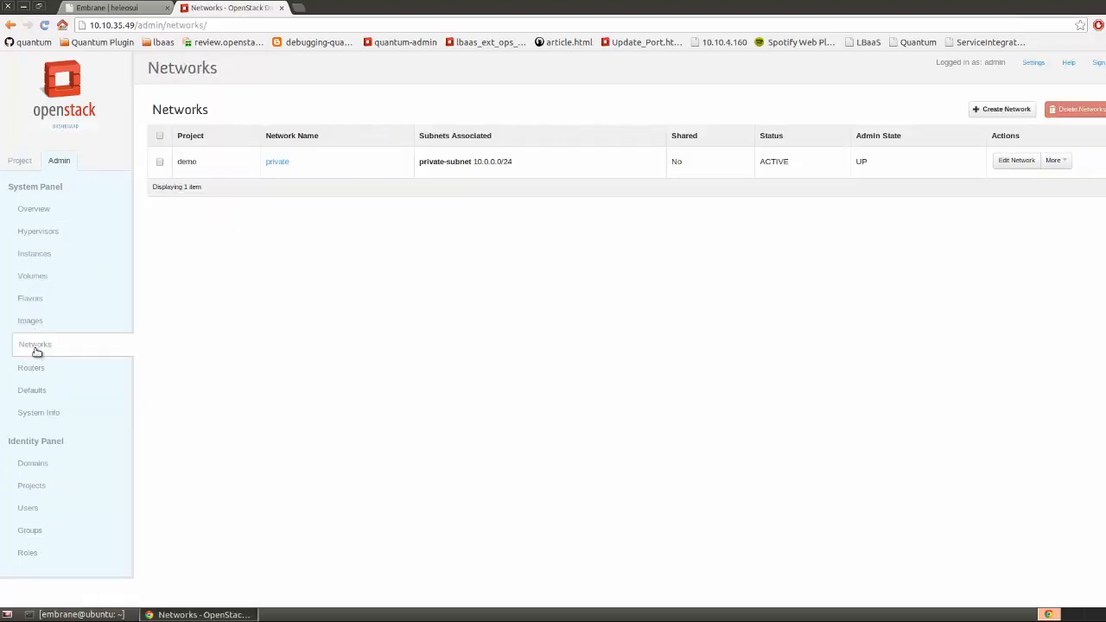
Create the external network public, owned by the demo project
{"action": "left_click", "coordinate": [1009, 112]}
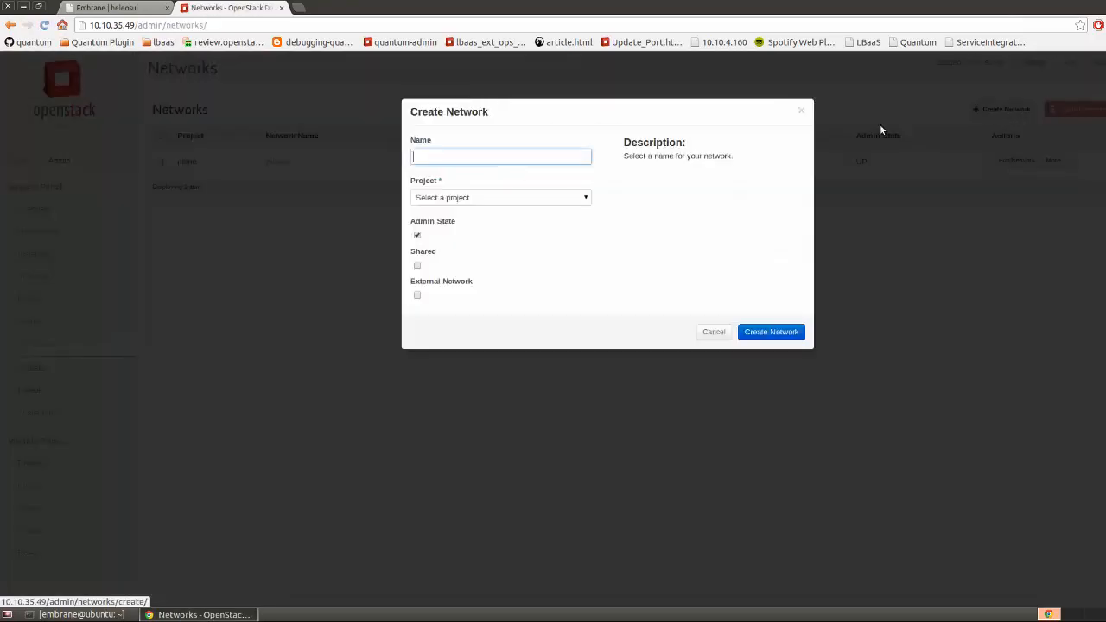
{"action": "left_click", "coordinate": [464, 154]}
{"action": "type", "text": "public"}
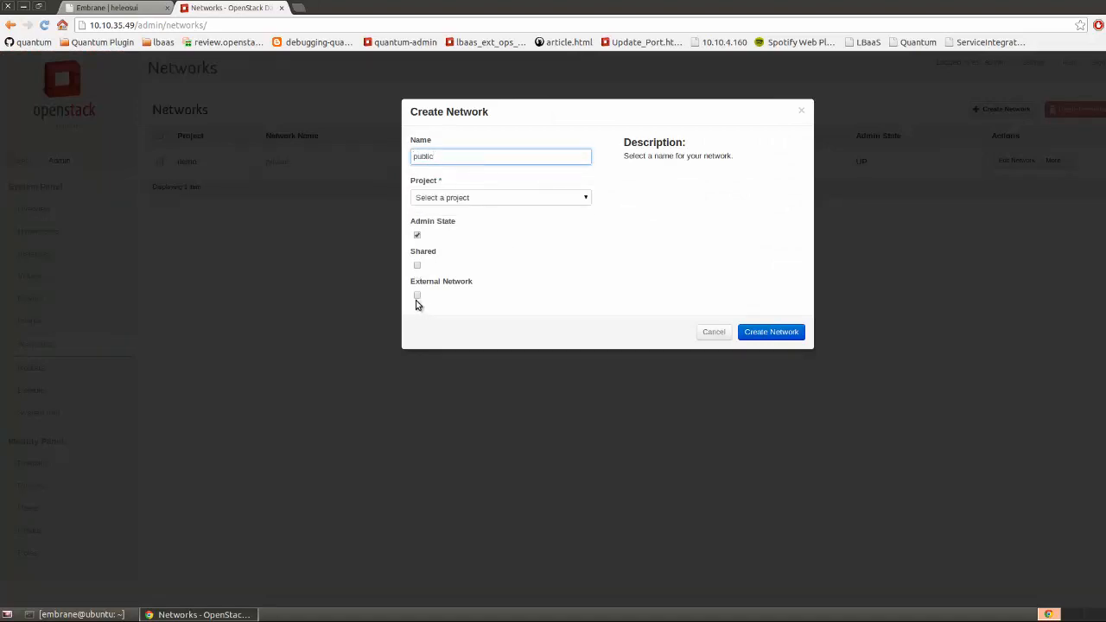
{"action": "left_click", "coordinate": [417, 295]}
{"action": "left_click", "coordinate": [506, 203]}
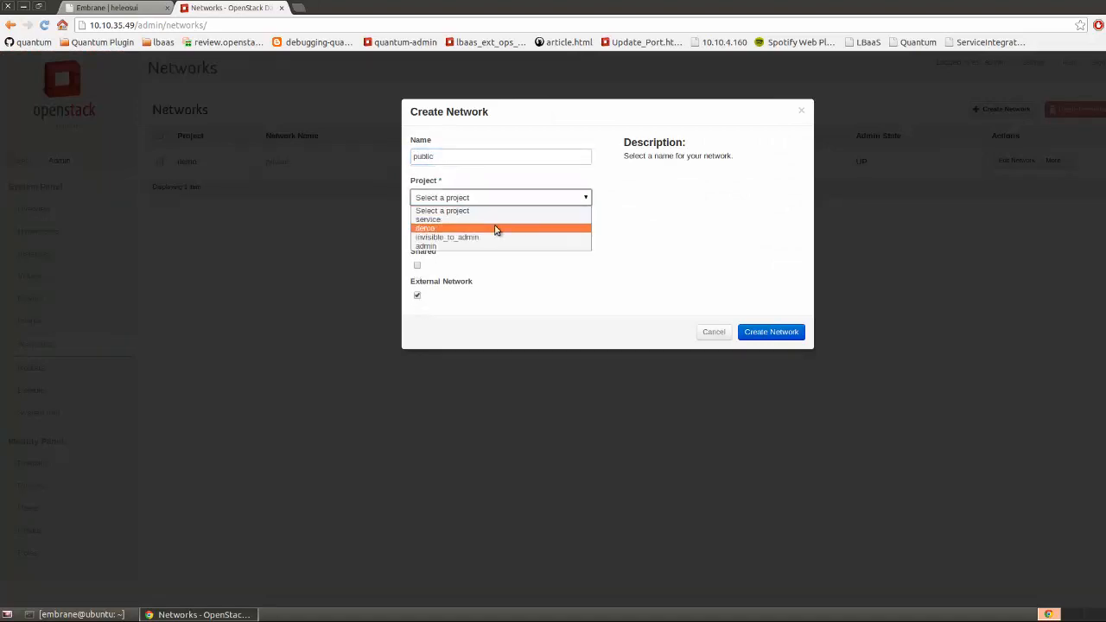
{"action": "left_click", "coordinate": [496, 225]}
{"action": "left_click", "coordinate": [772, 333]}
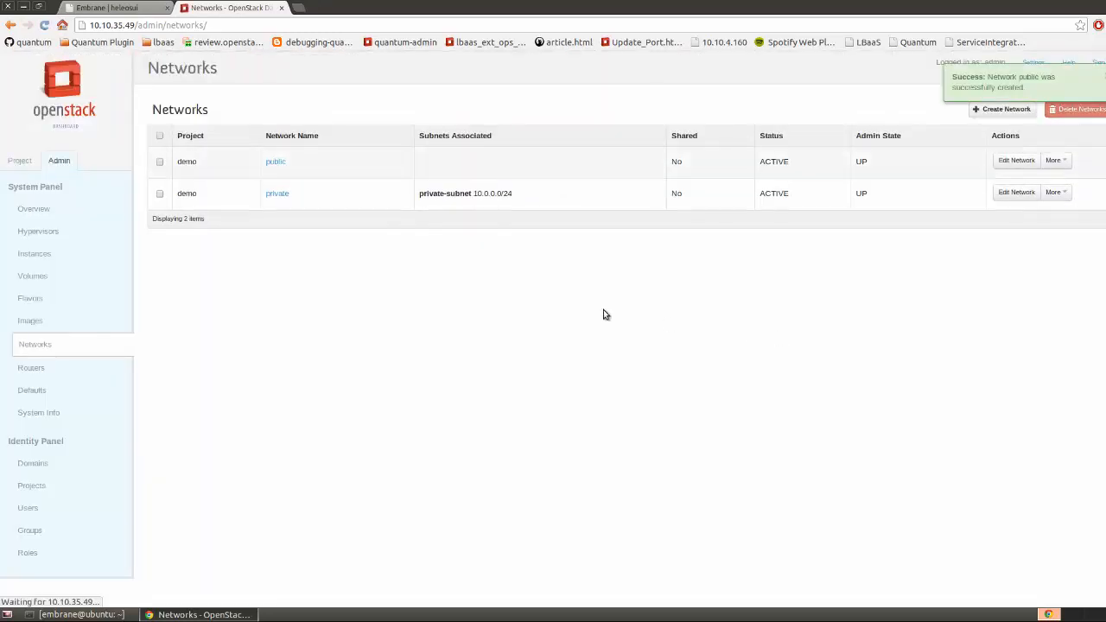
Add public-subnet on 172.0.0.0/24 (IPv4) to the public network
{"action": "left_click", "coordinate": [273, 164]}
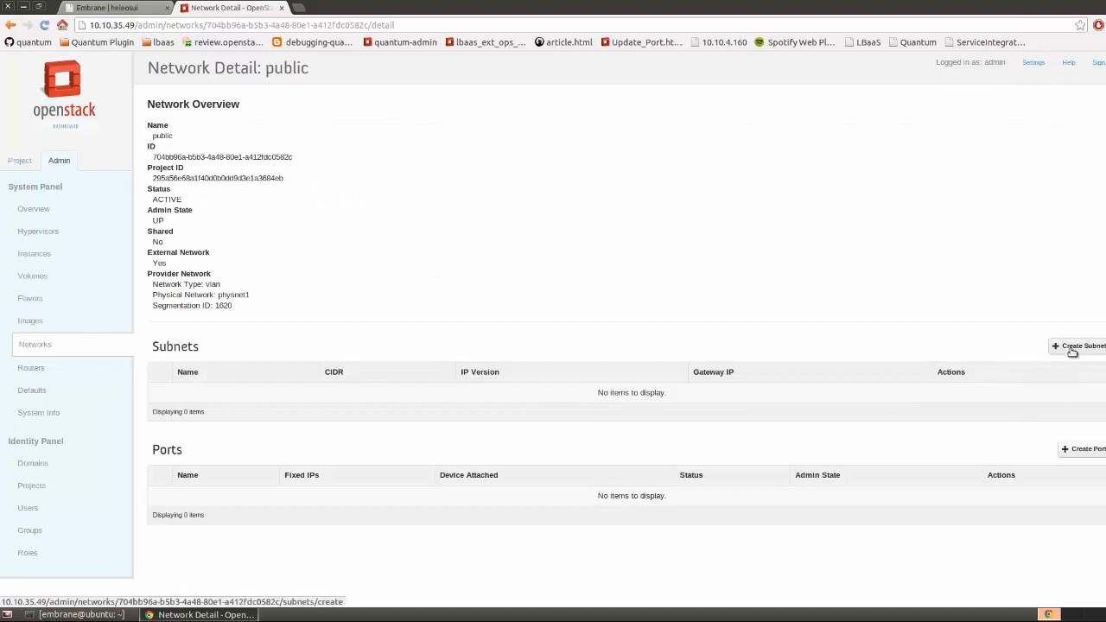
{"action": "left_click", "coordinate": [1071, 350]}
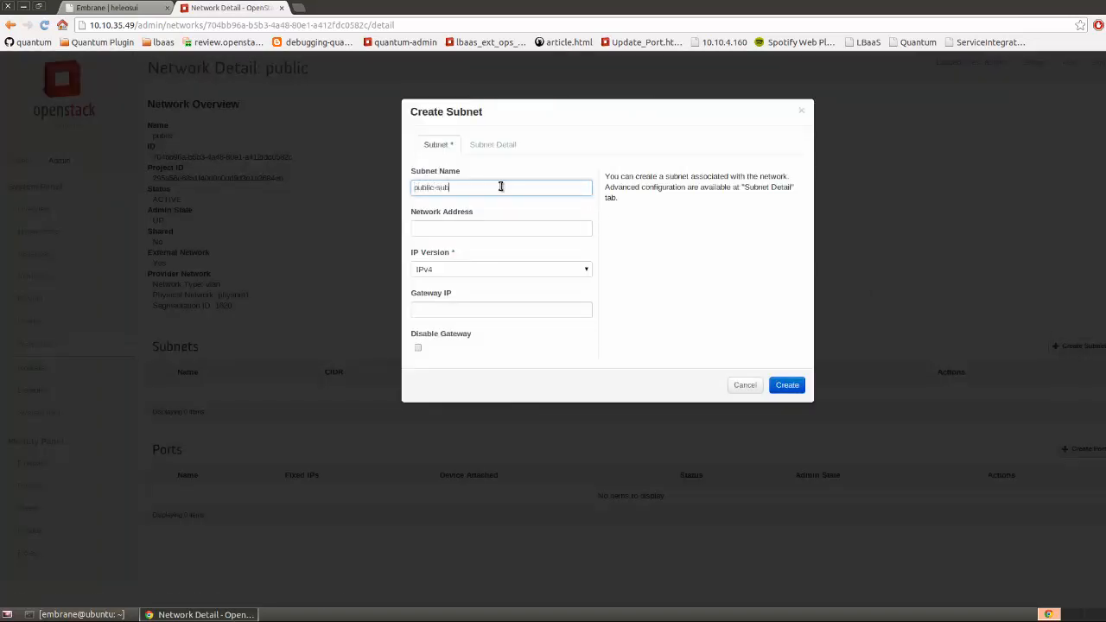
{"action": "left_click", "coordinate": [484, 229]}
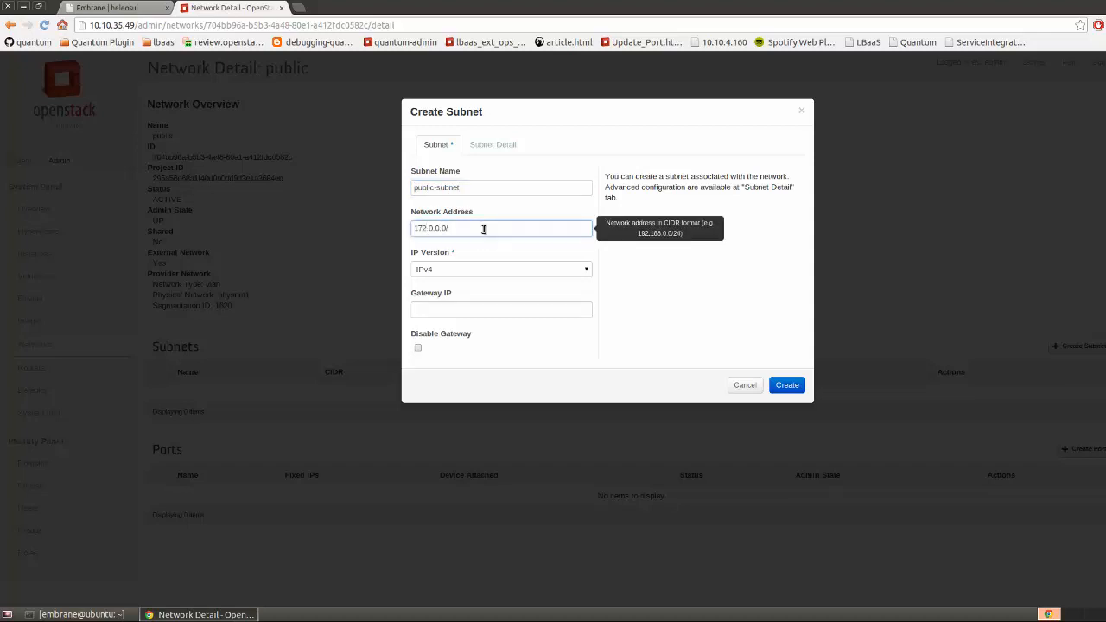
{"action": "left_click", "coordinate": [504, 270]}
{"action": "left_click", "coordinate": [502, 271]}
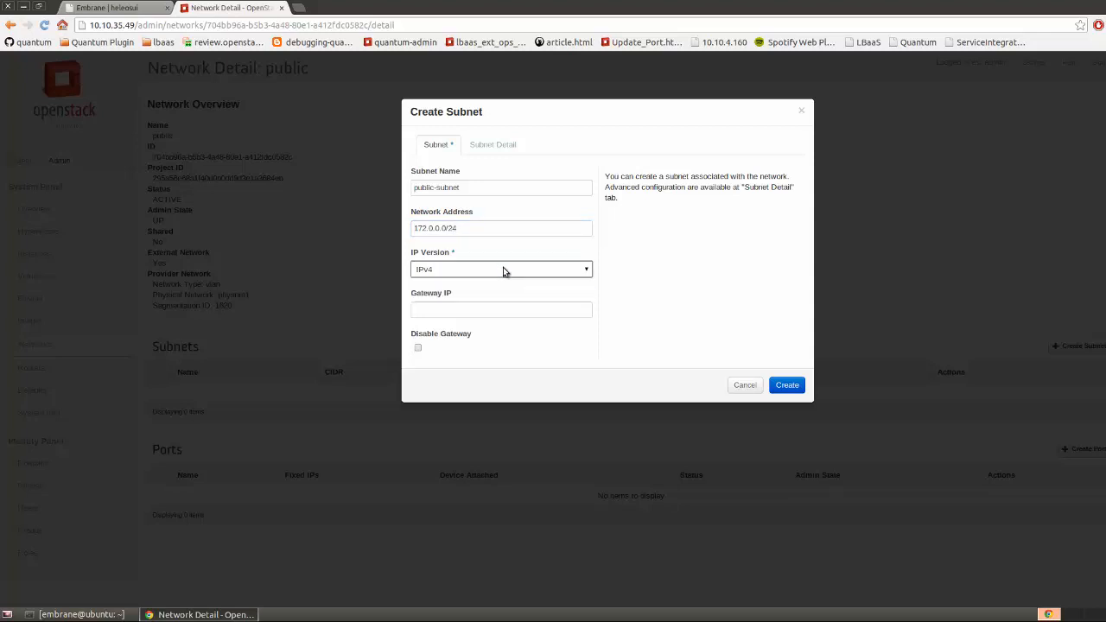
{"action": "left_click", "coordinate": [788, 386]}
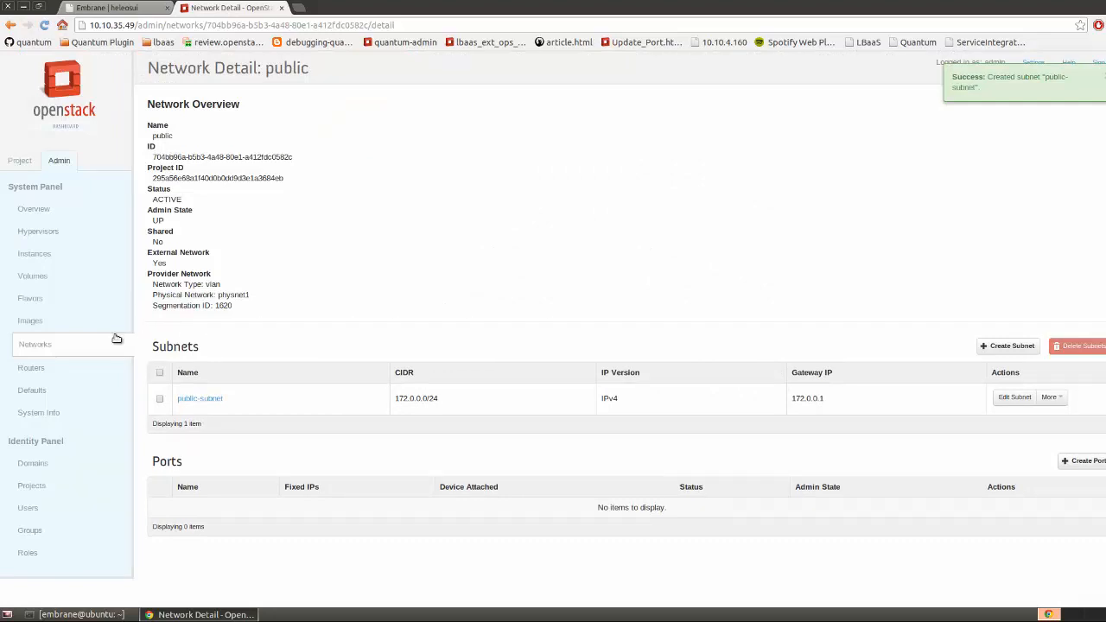
Create project network private-2 with subnet private-subnet-2 on 11.1.1.0/24
{"action": "left_click", "coordinate": [19, 163]}
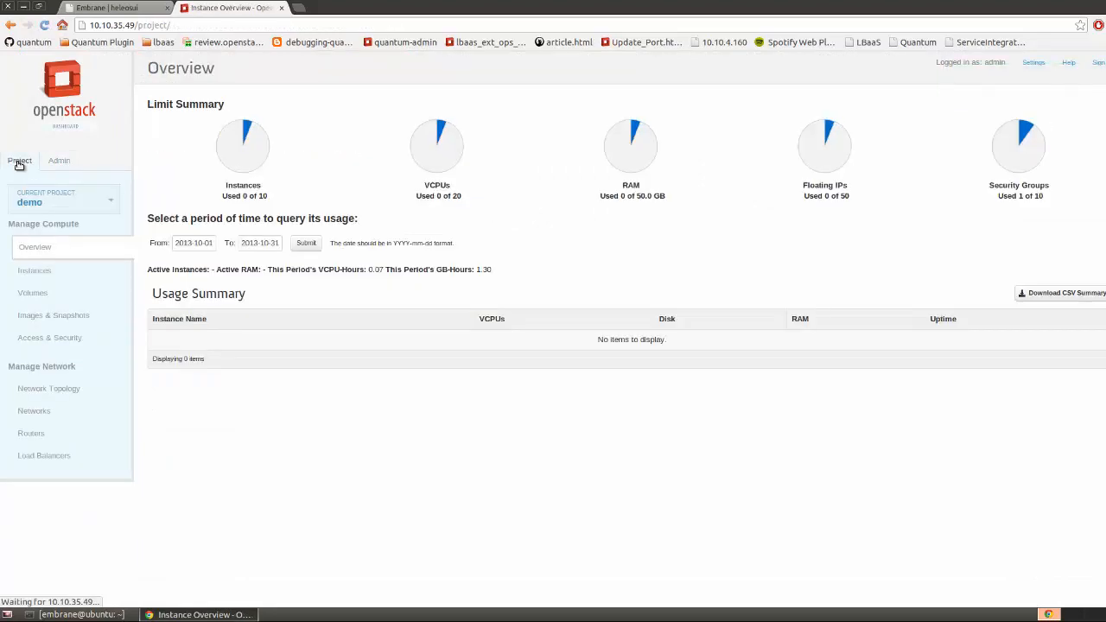
{"action": "left_click", "coordinate": [40, 413]}
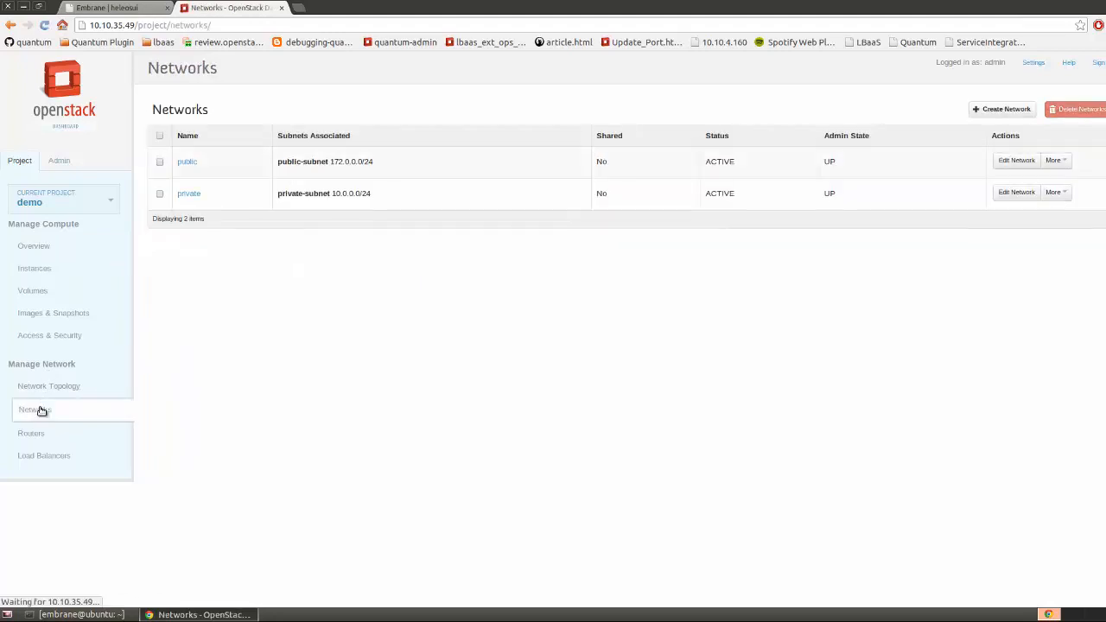
{"action": "left_click", "coordinate": [977, 110]}
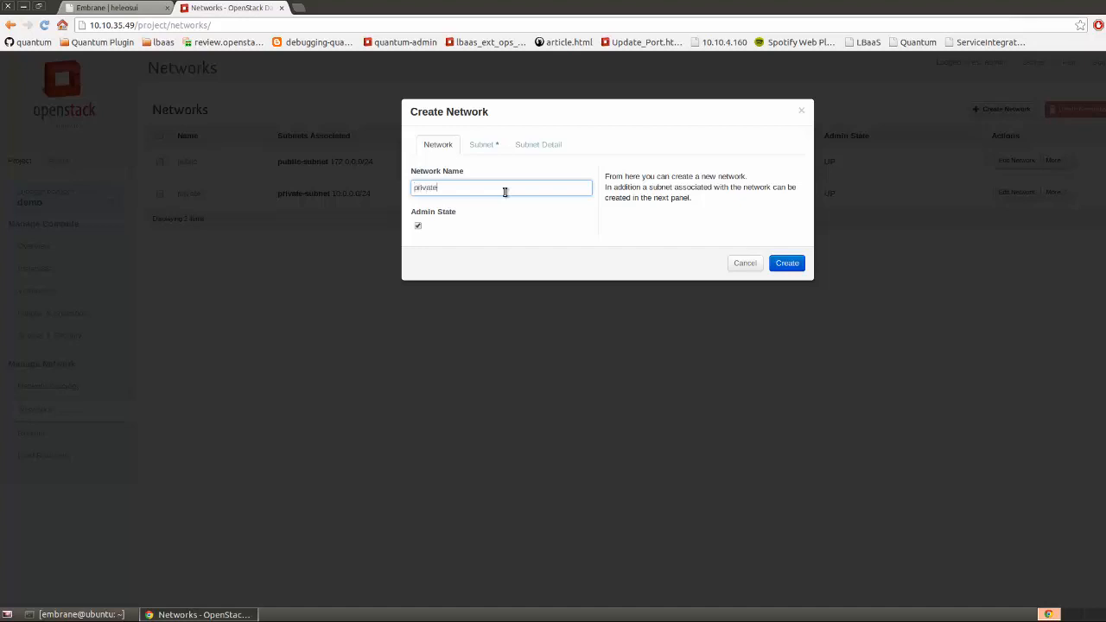
{"action": "left_click", "coordinate": [492, 145]}
{"action": "left_click", "coordinate": [437, 218]}
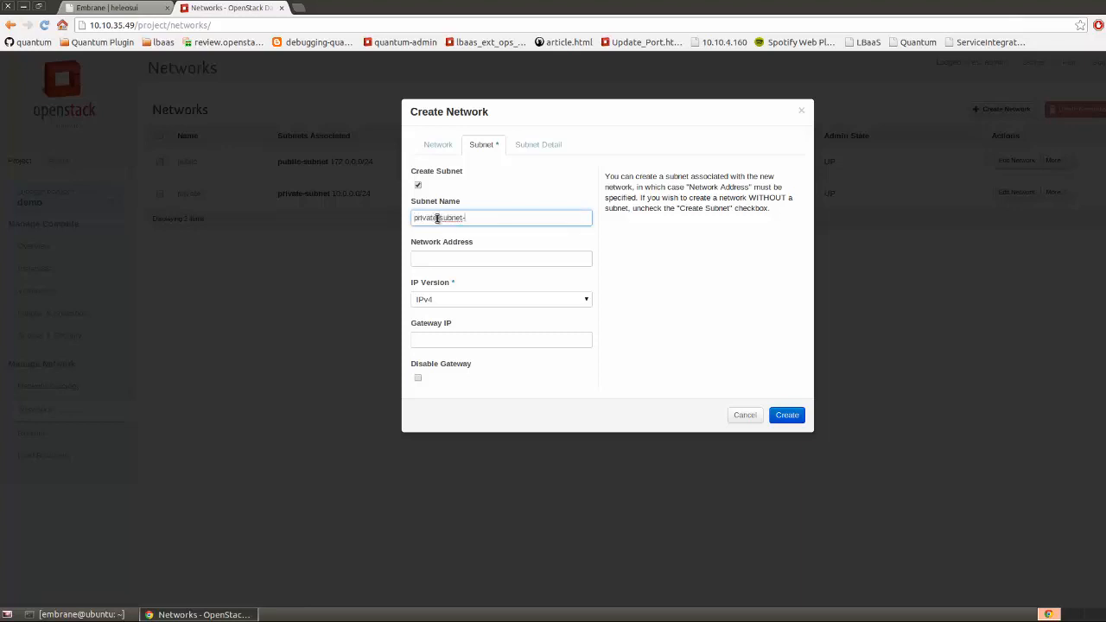
{"action": "left_click", "coordinate": [466, 261]}
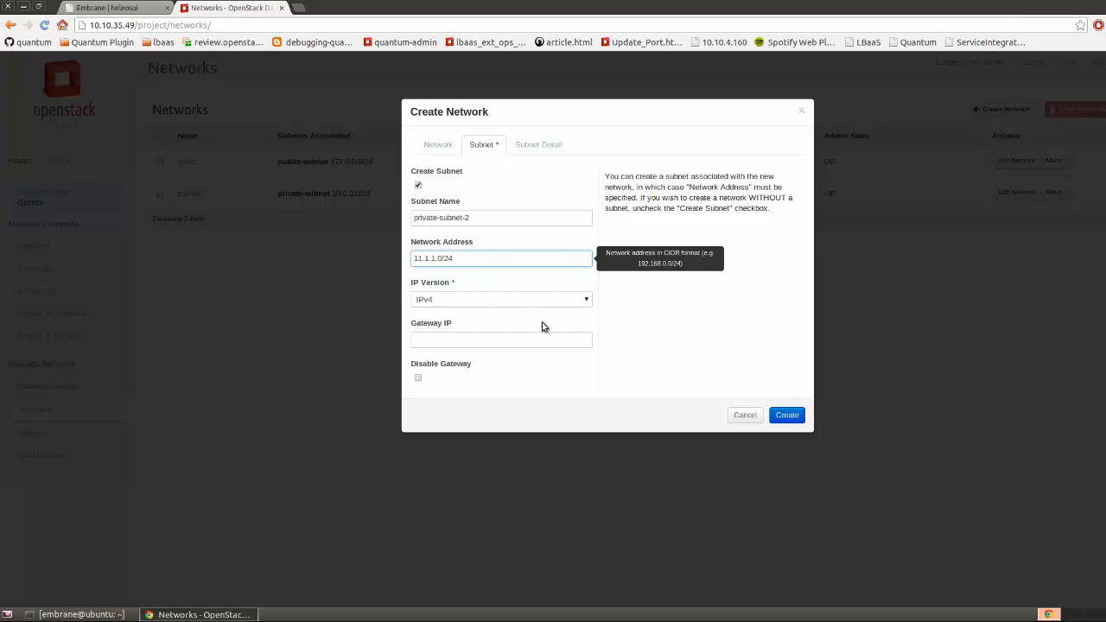
{"action": "left_click", "coordinate": [784, 416]}
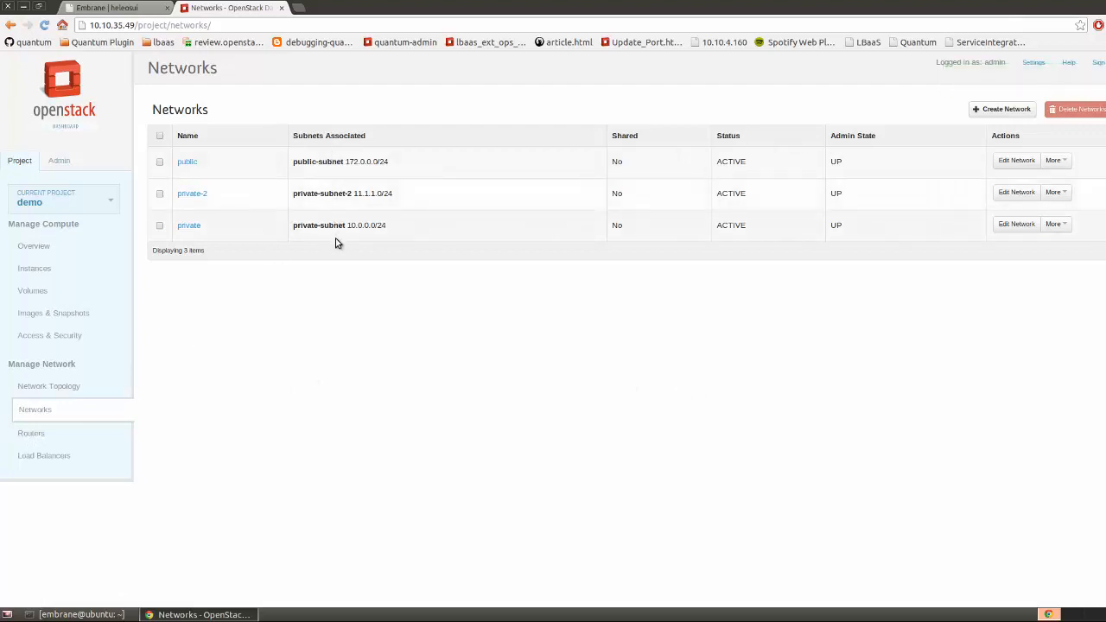
Create a new router named Router1
{"action": "left_click", "coordinate": [32, 439]}
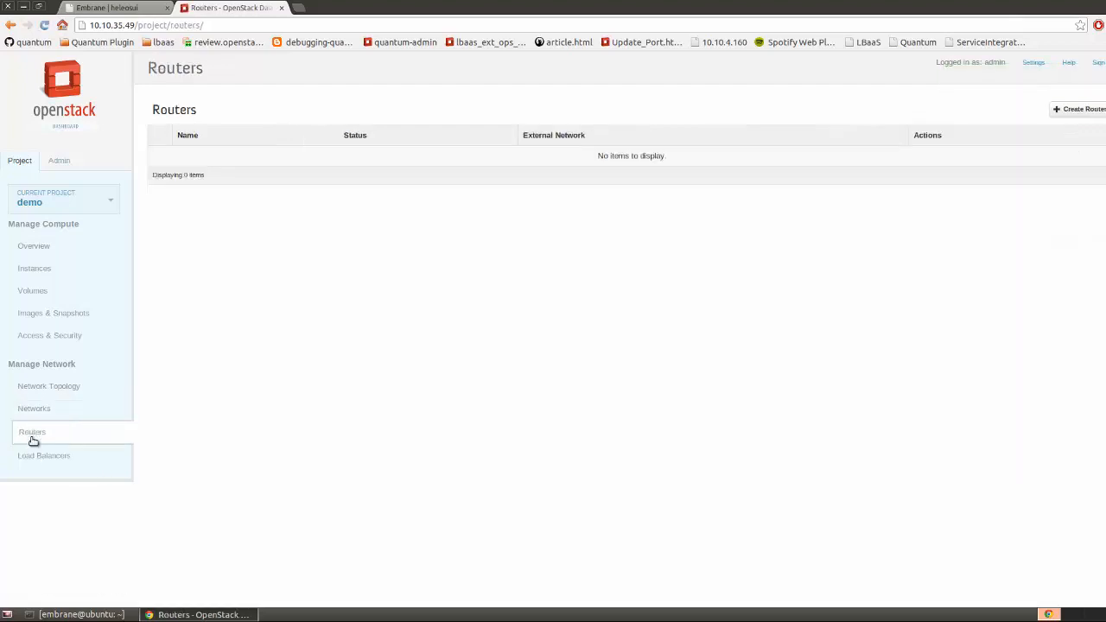
{"action": "left_click", "coordinate": [1092, 111]}
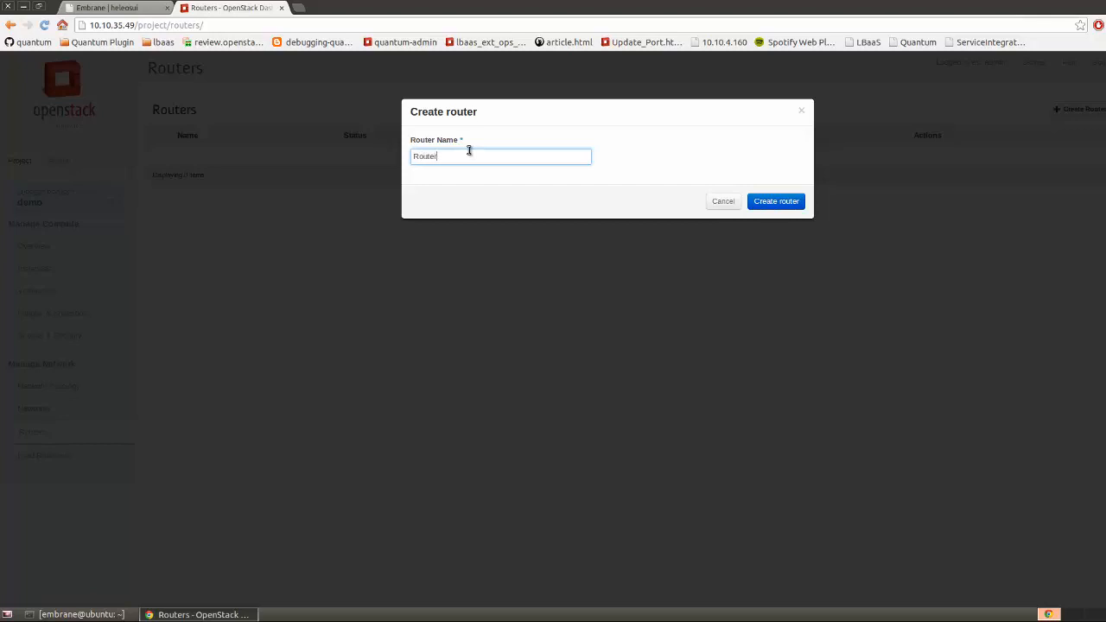
{"action": "type", "text": "1"}
{"action": "left_click", "coordinate": [797, 205]}
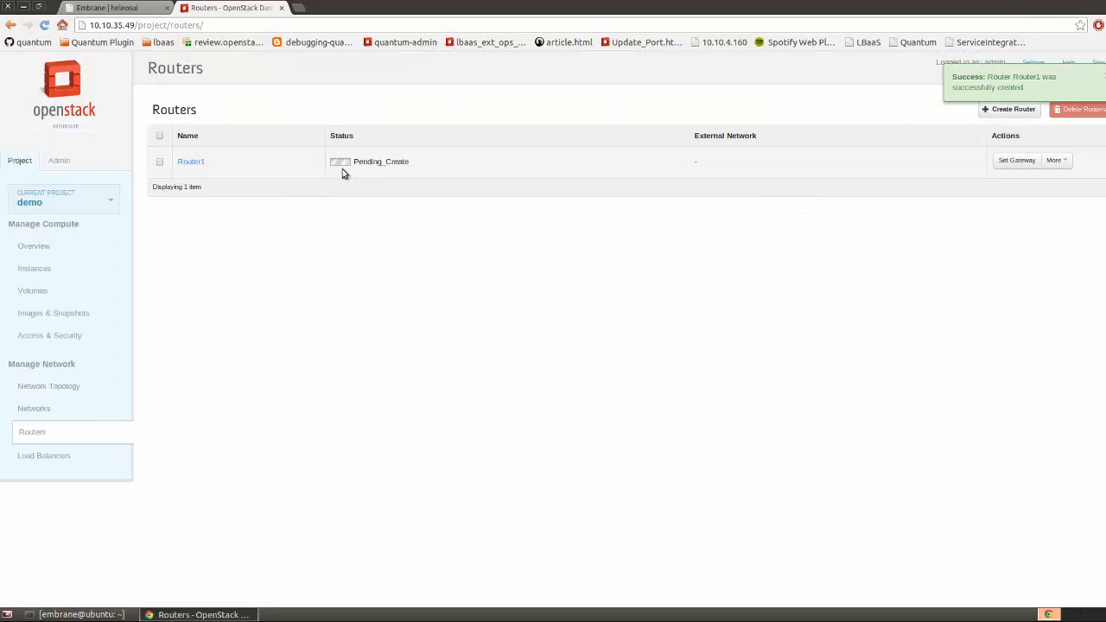
Show the network topology and inspect Router1's details
{"action": "left_click", "coordinate": [38, 389]}
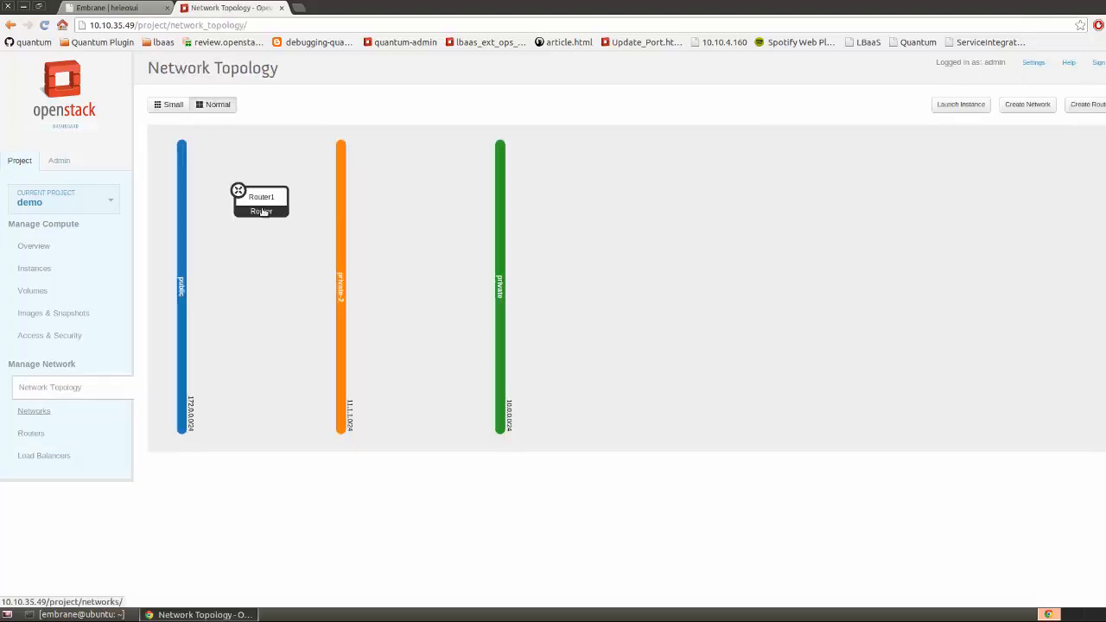
{"action": "left_click", "coordinate": [264, 211]}
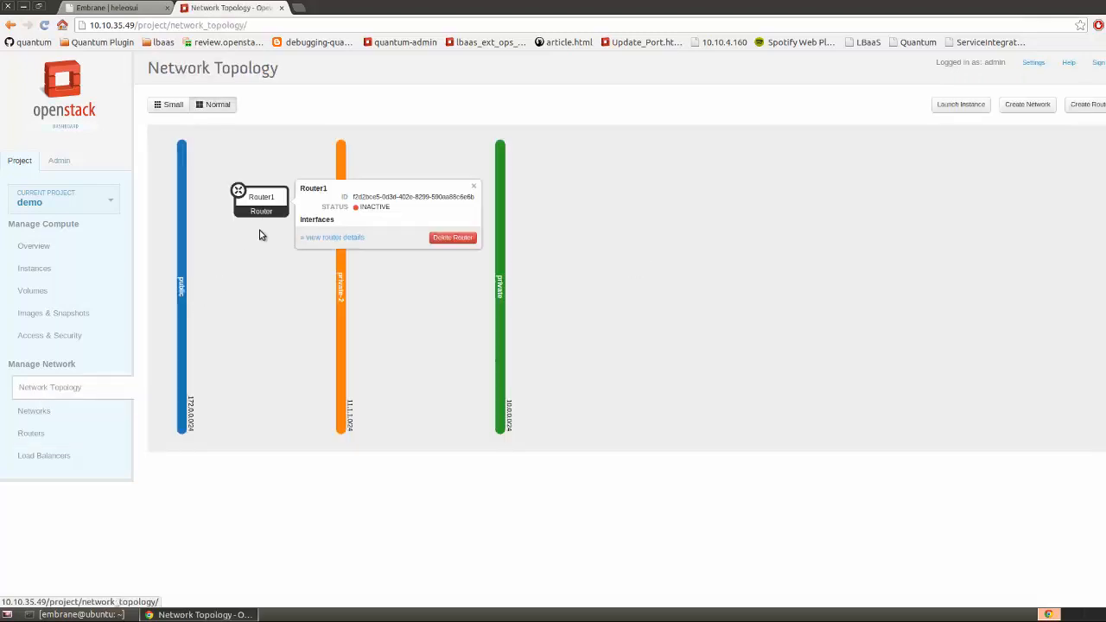
{"action": "left_click", "coordinate": [259, 232]}
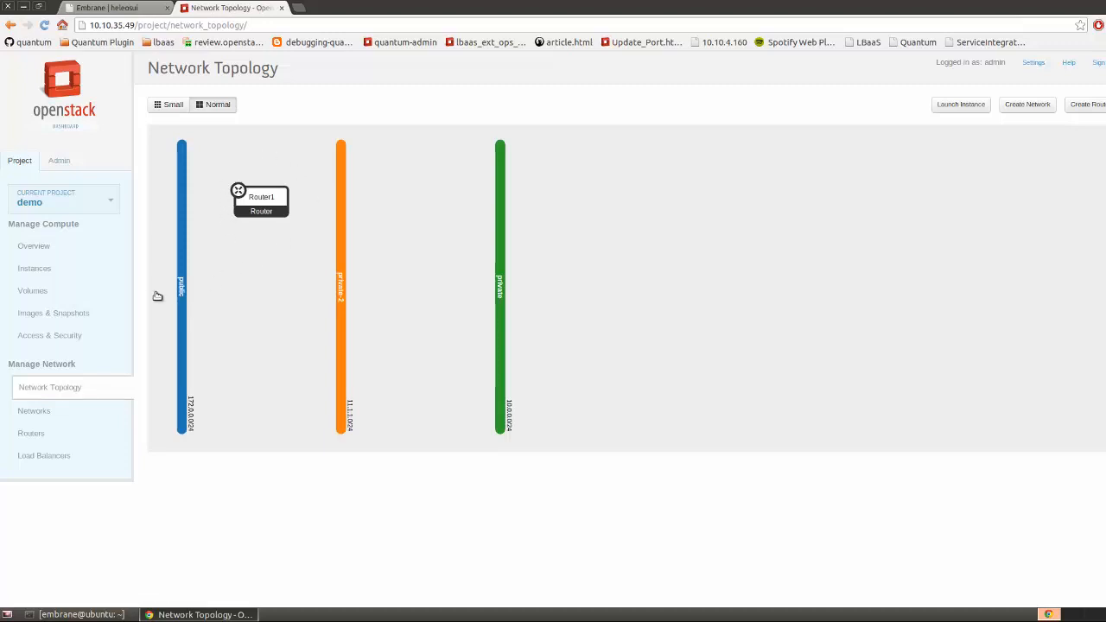
Start a new image named UbuntuDemo, uploaded from the local file image.qcow2
{"action": "left_click", "coordinate": [53, 315]}
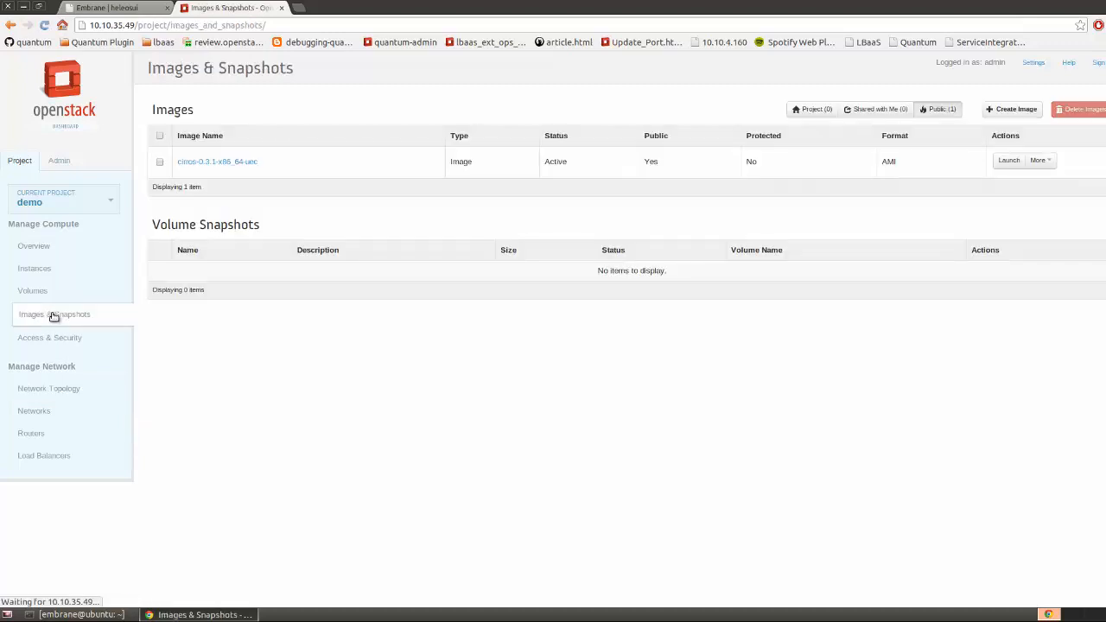
{"action": "left_click", "coordinate": [1007, 115]}
{"action": "left_click", "coordinate": [501, 160]}
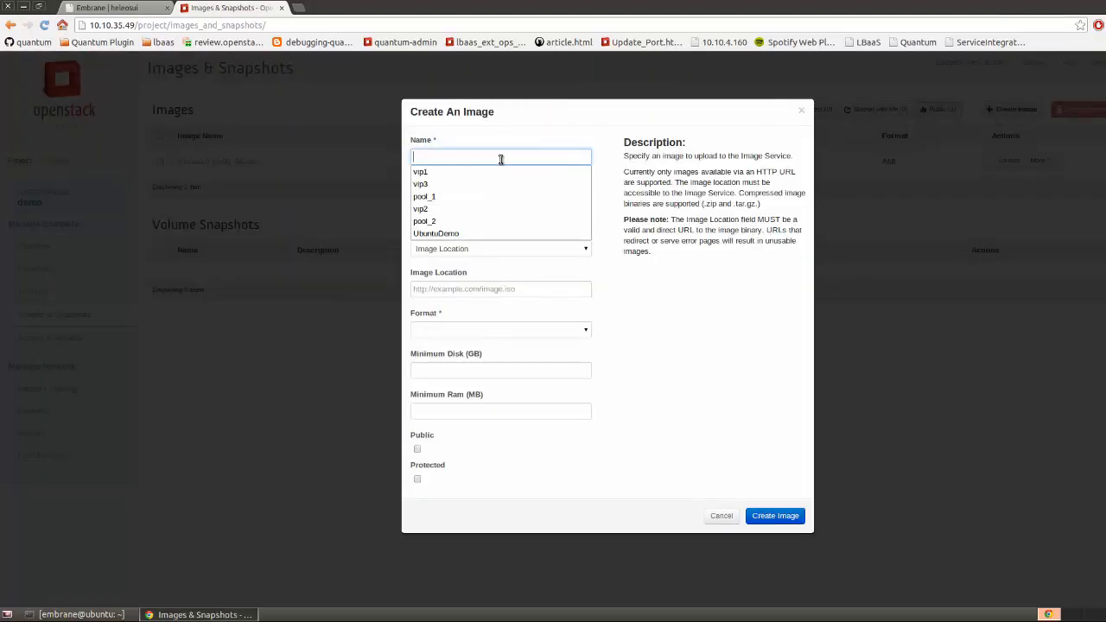
{"action": "type", "text": "Ubun"}
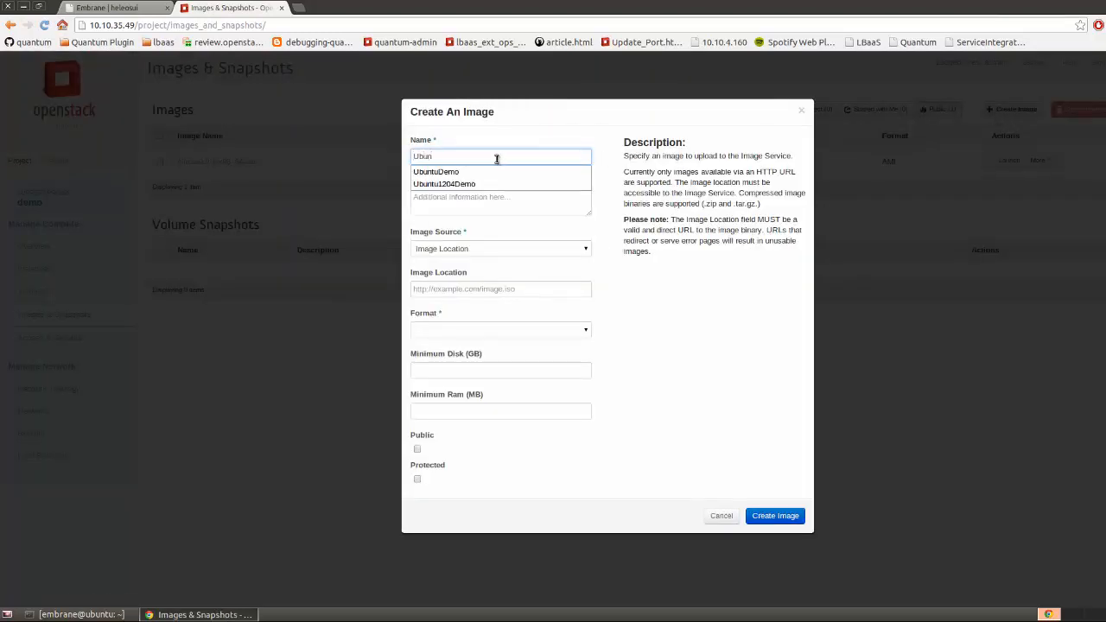
{"action": "left_click", "coordinate": [466, 171]}
{"action": "left_click", "coordinate": [472, 250]}
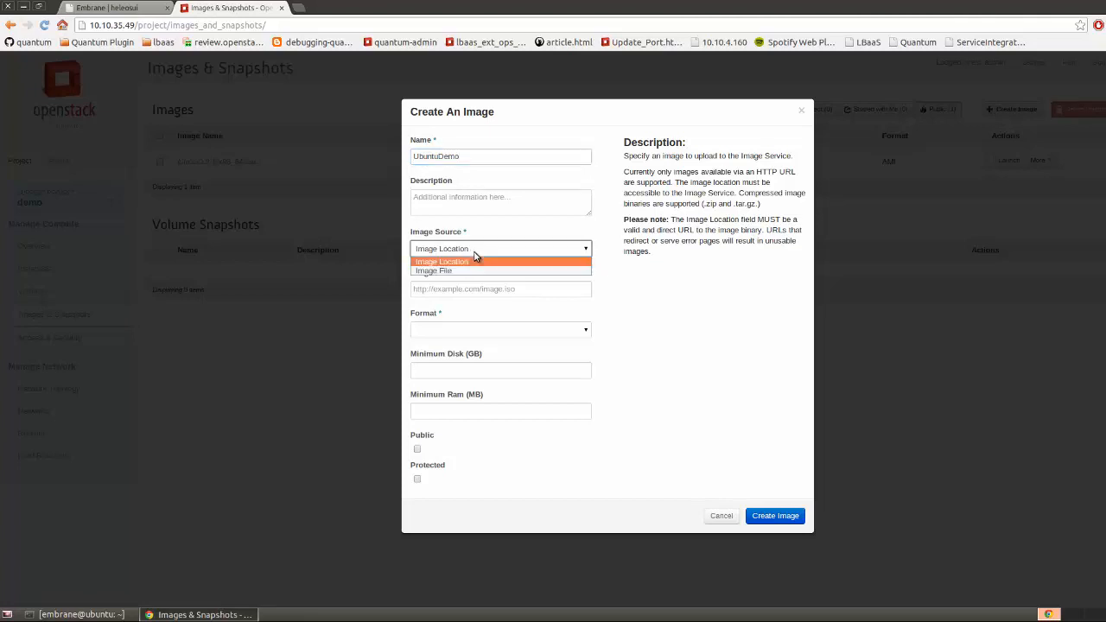
{"action": "left_click", "coordinate": [470, 270]}
{"action": "left_click", "coordinate": [422, 289]}
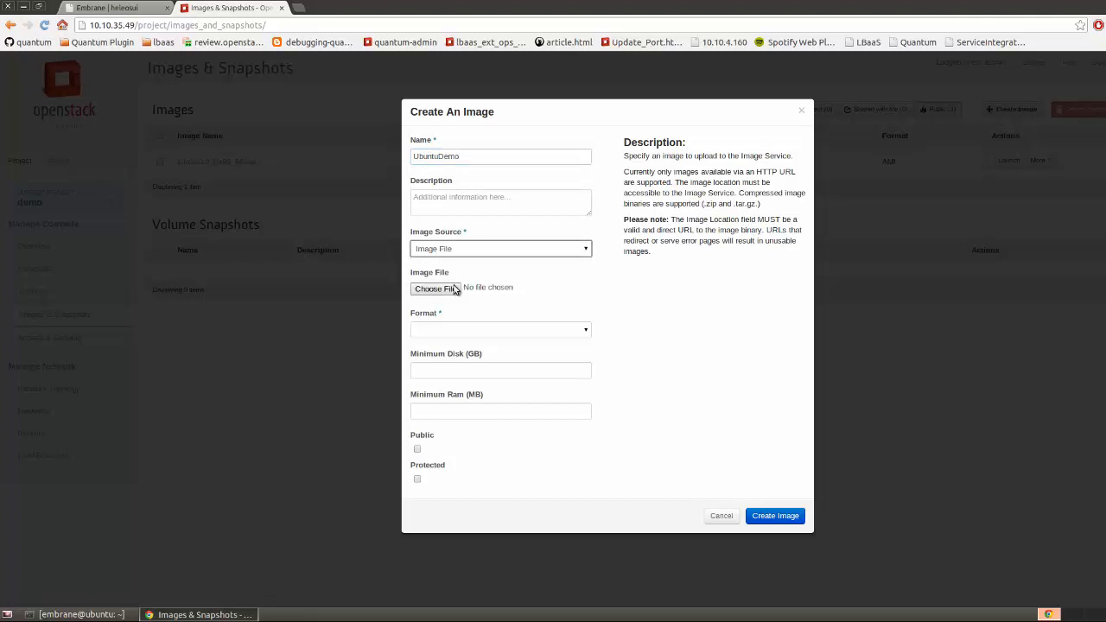
{"action": "left_click", "coordinate": [449, 204]}
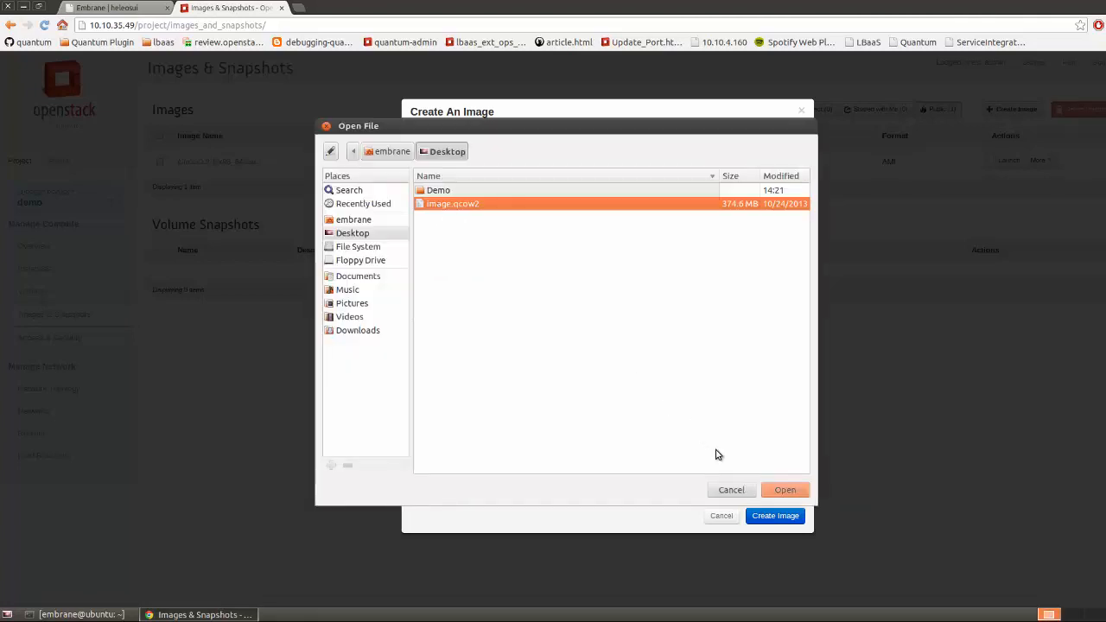
{"action": "left_click", "coordinate": [776, 486]}
Set format QCOW2, minimum disk 4 GB, minimum RAM 512 MB, public, and create the image
{"action": "left_click", "coordinate": [527, 330]}
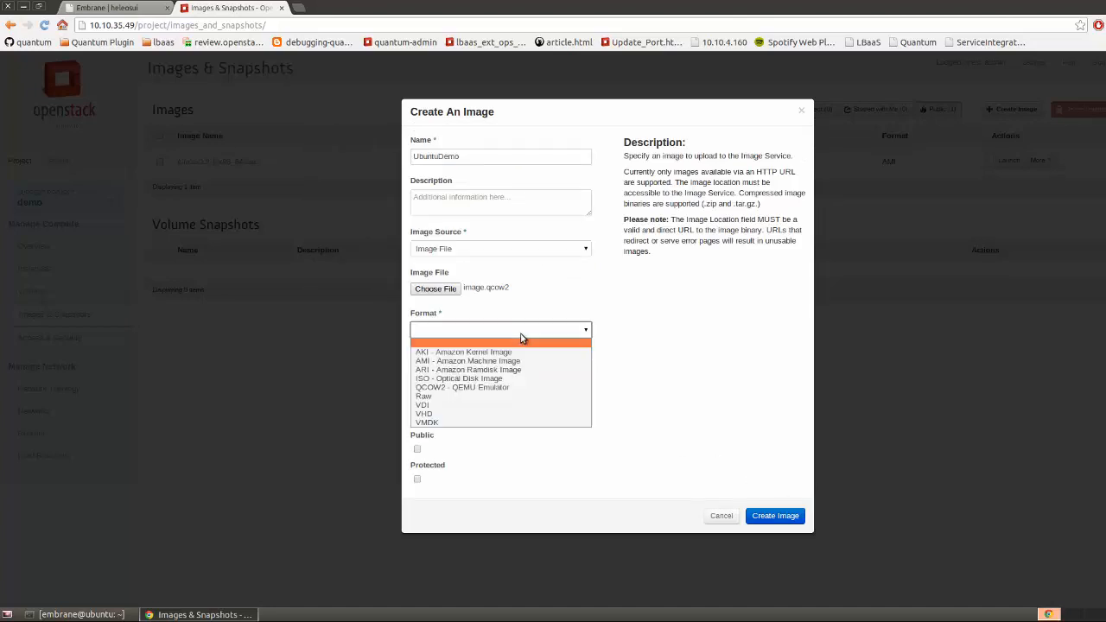
{"action": "left_click", "coordinate": [490, 388]}
{"action": "left_click", "coordinate": [450, 370]}
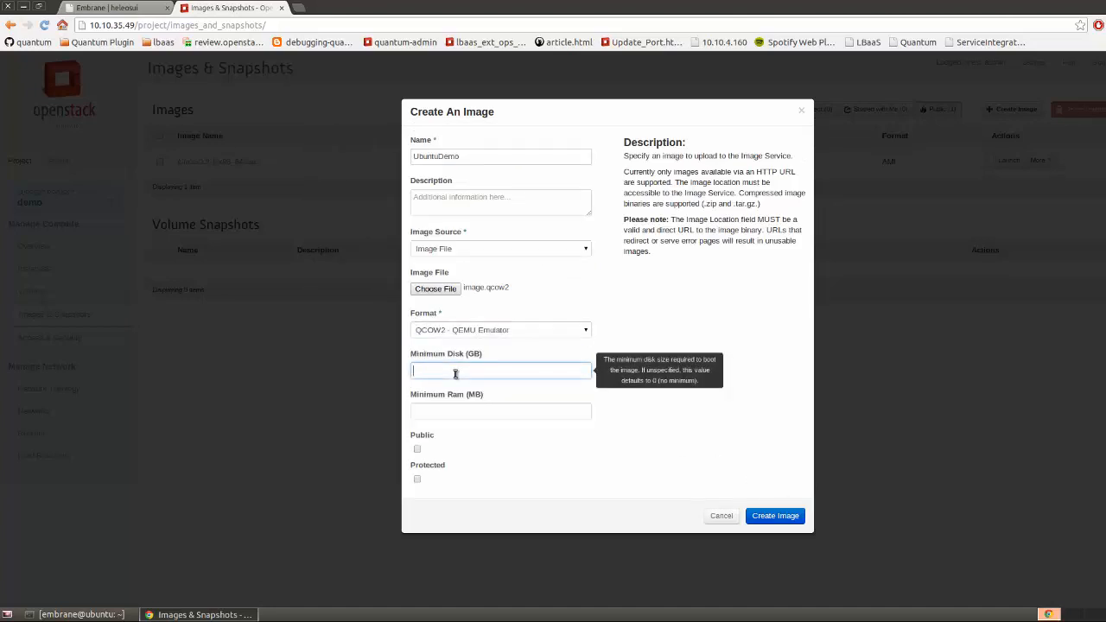
{"action": "type", "text": "4"}
{"action": "left_click", "coordinate": [464, 406]}
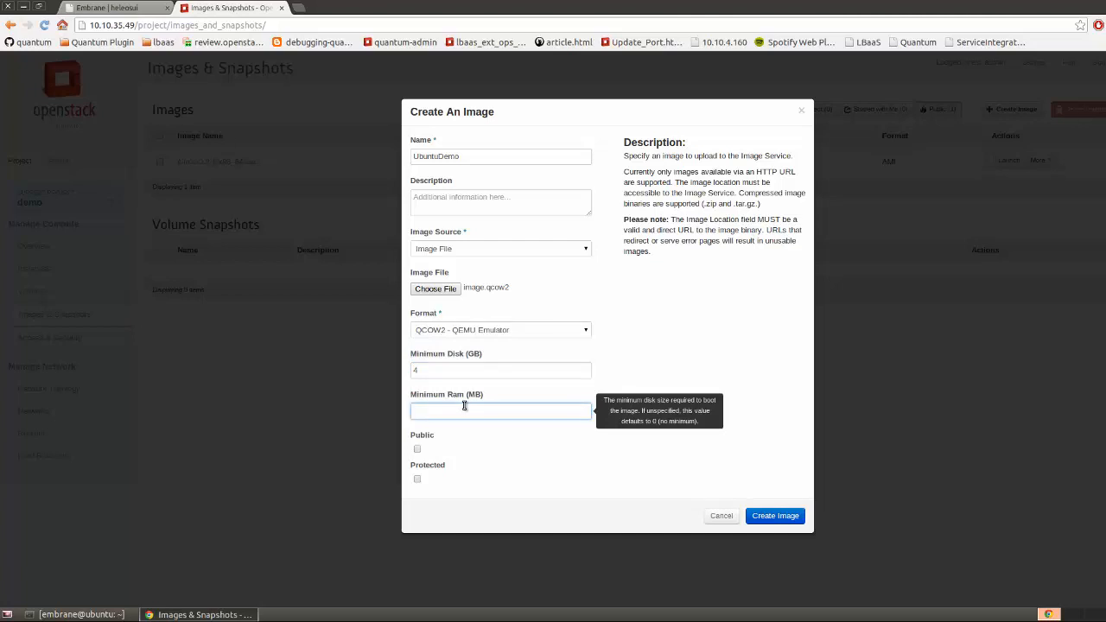
{"action": "type", "text": "512"}
{"action": "left_click", "coordinate": [640, 412]}
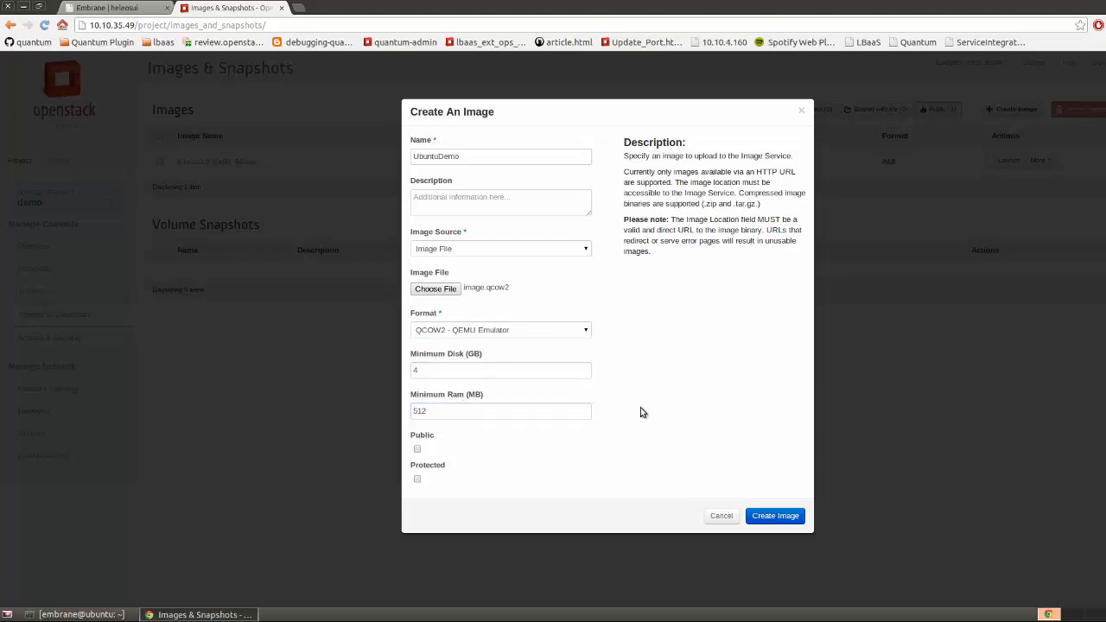
{"action": "left_click", "coordinate": [416, 450]}
{"action": "left_click", "coordinate": [782, 518]}
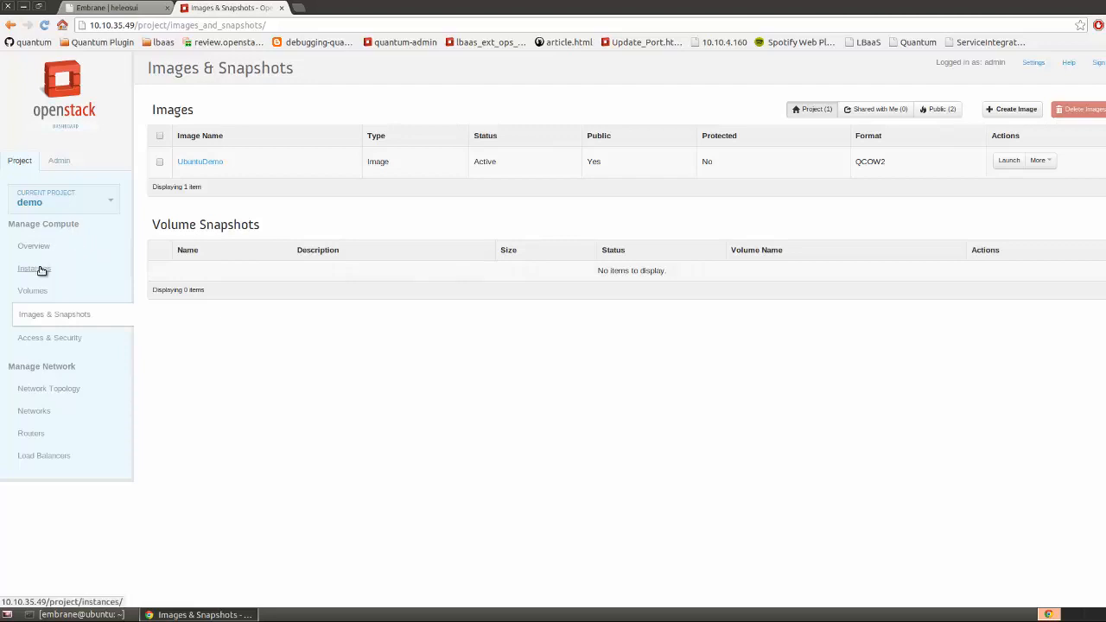
{"action": "left_click", "coordinate": [39, 270]}
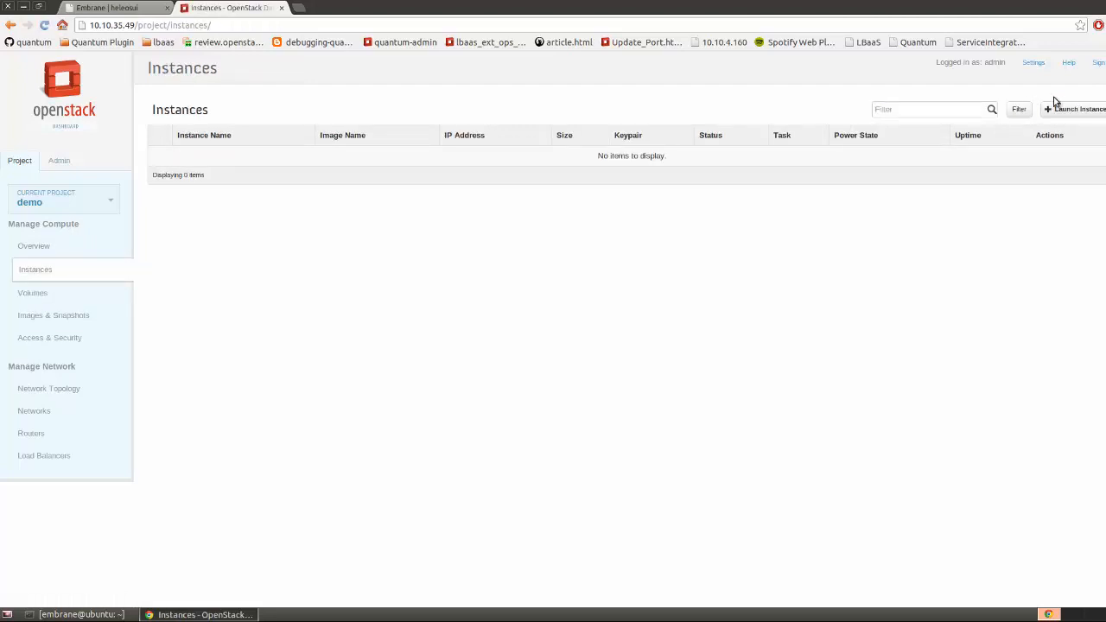
Begin launching instance Demo1 in availability zone nova with flavor m1.small
{"action": "left_click", "coordinate": [1067, 106]}
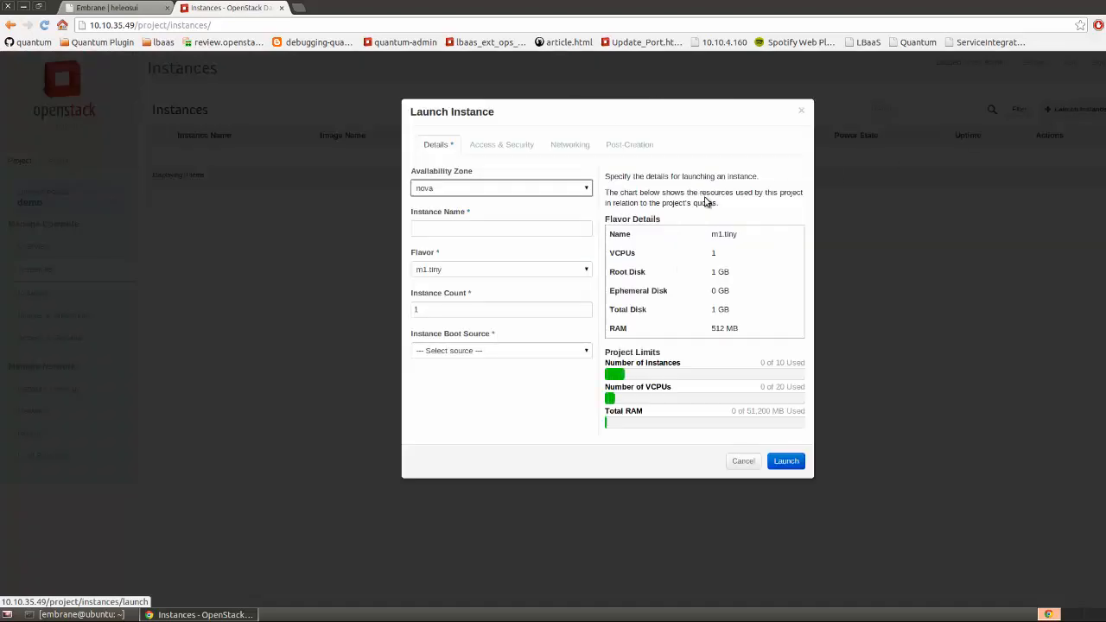
{"action": "left_click", "coordinate": [582, 194]}
{"action": "left_click", "coordinate": [572, 197]}
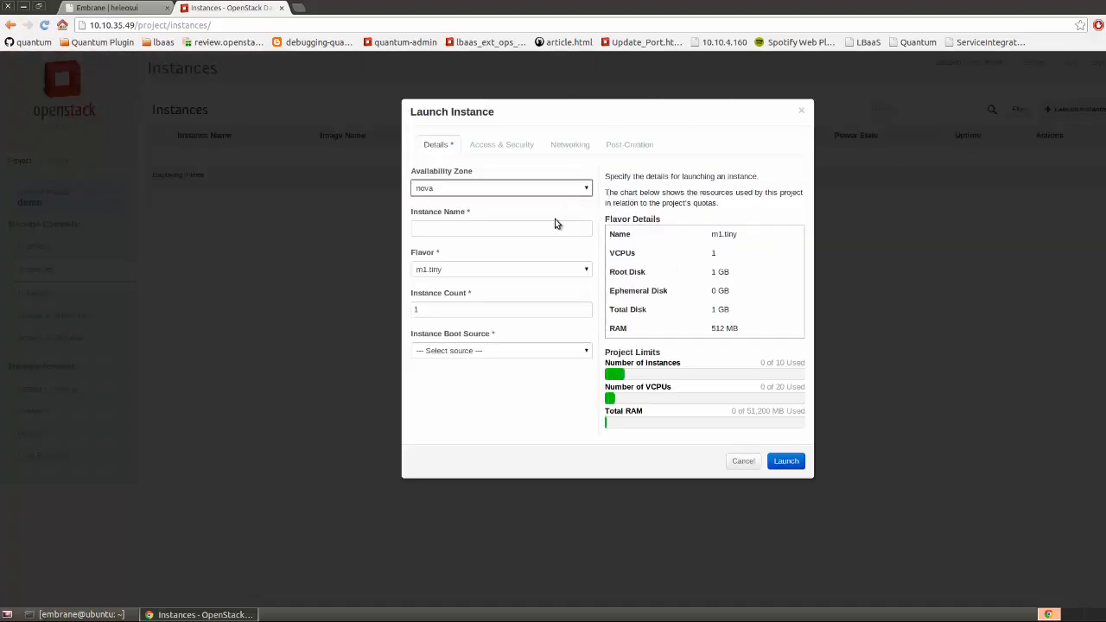
{"action": "left_click", "coordinate": [543, 230]}
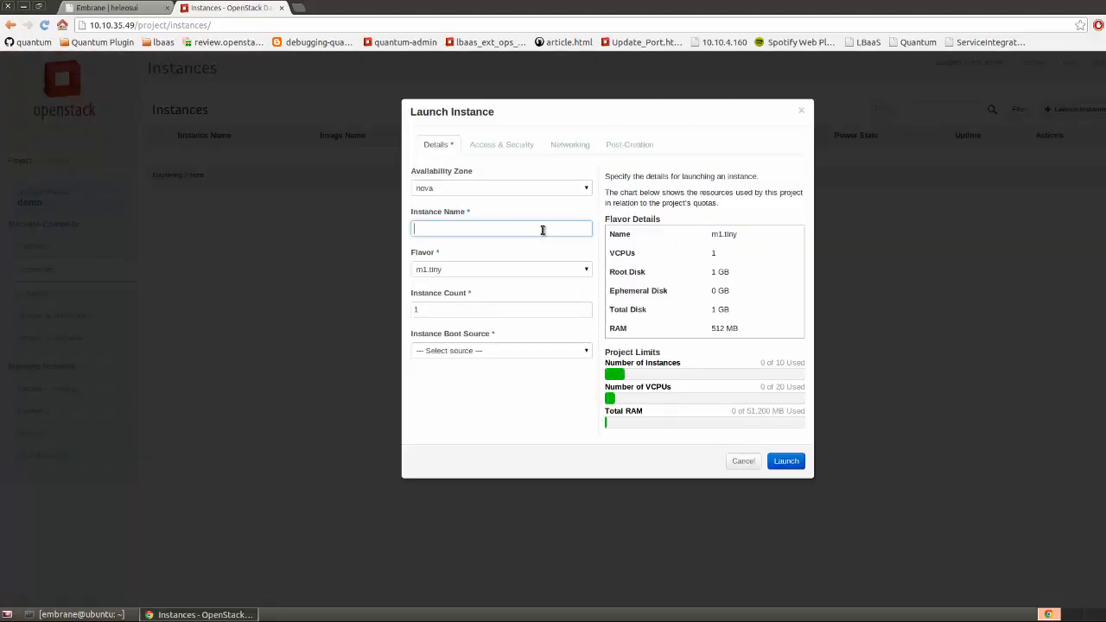
{"action": "left_click", "coordinate": [509, 273]}
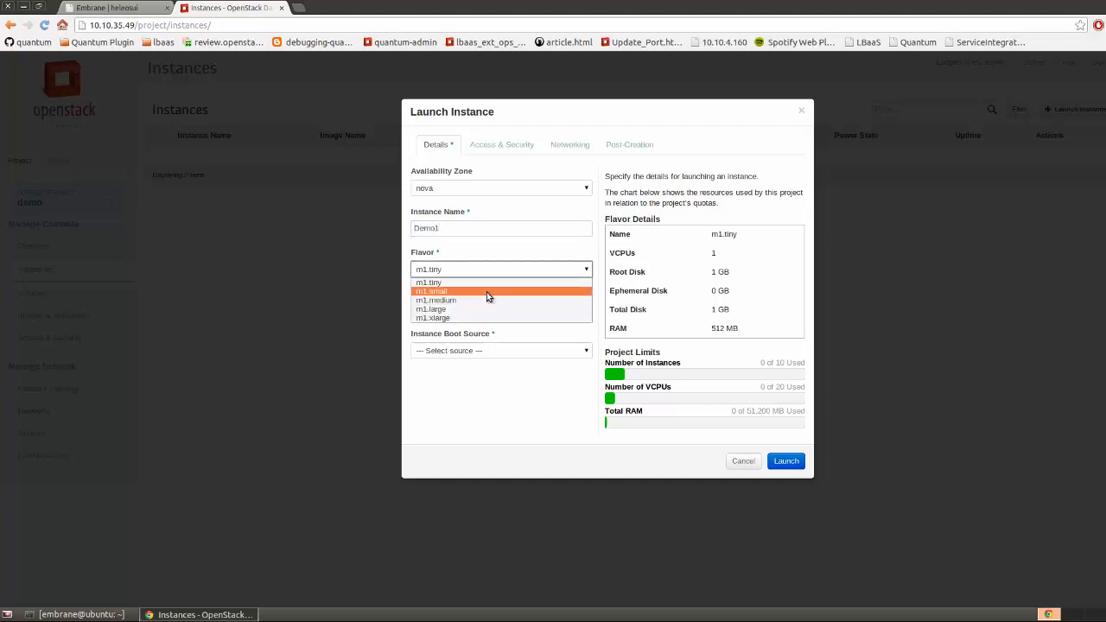
{"action": "left_click", "coordinate": [486, 292]}
Boot Demo1 from image UbuntuDemo, attach it to private-2, and launch it
{"action": "left_click", "coordinate": [507, 352]}
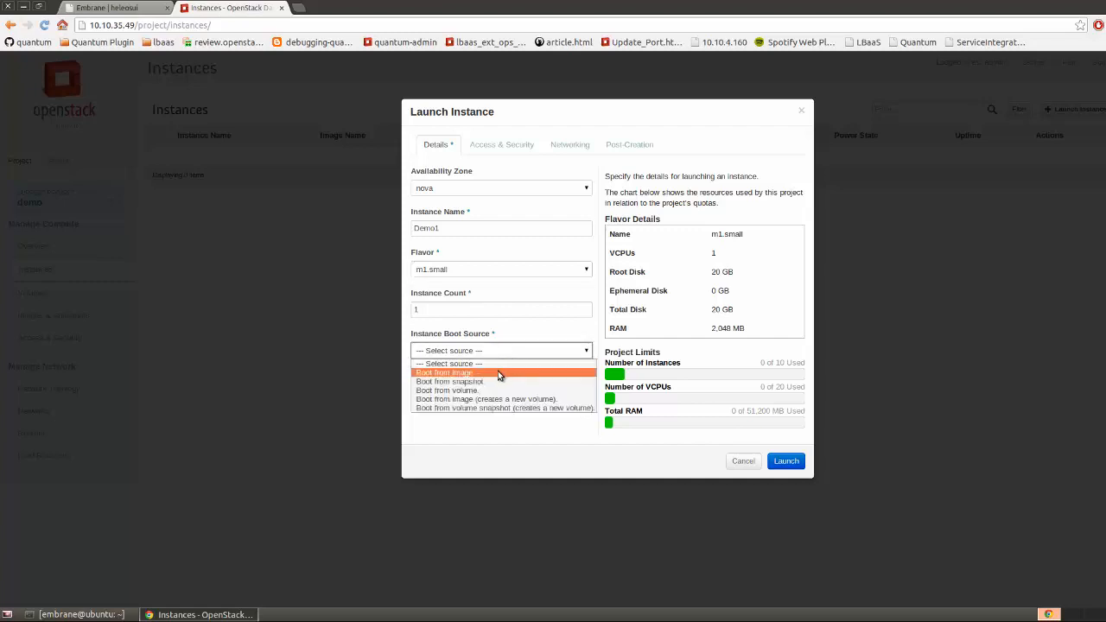
{"action": "left_click", "coordinate": [498, 374]}
{"action": "left_click", "coordinate": [499, 394]}
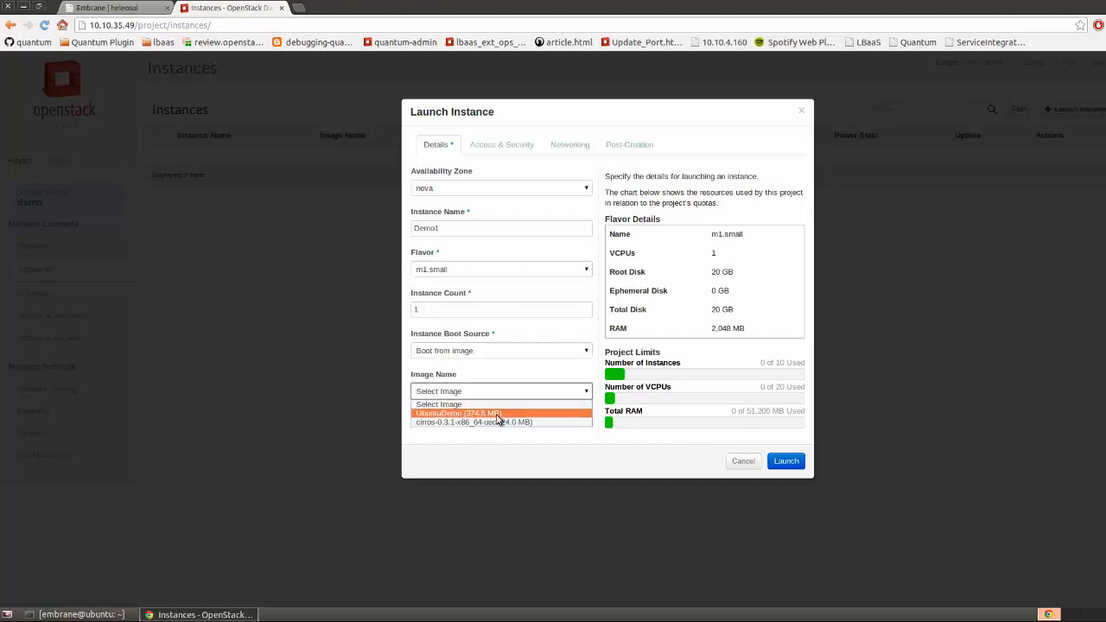
{"action": "left_click", "coordinate": [498, 414]}
{"action": "left_click", "coordinate": [569, 149]}
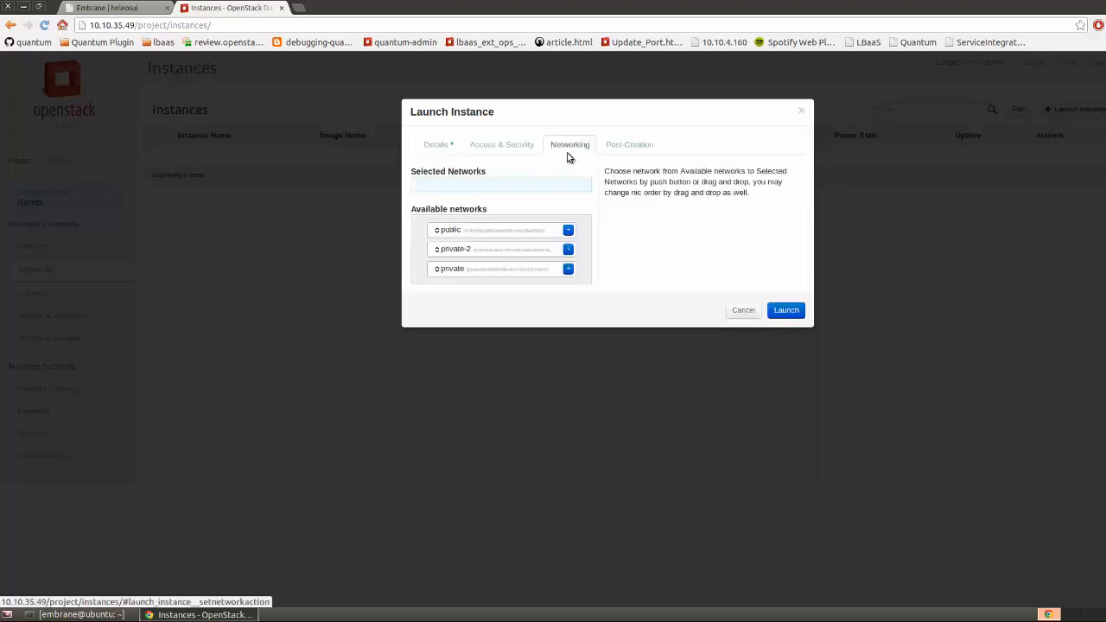
{"action": "left_click", "coordinate": [568, 251]}
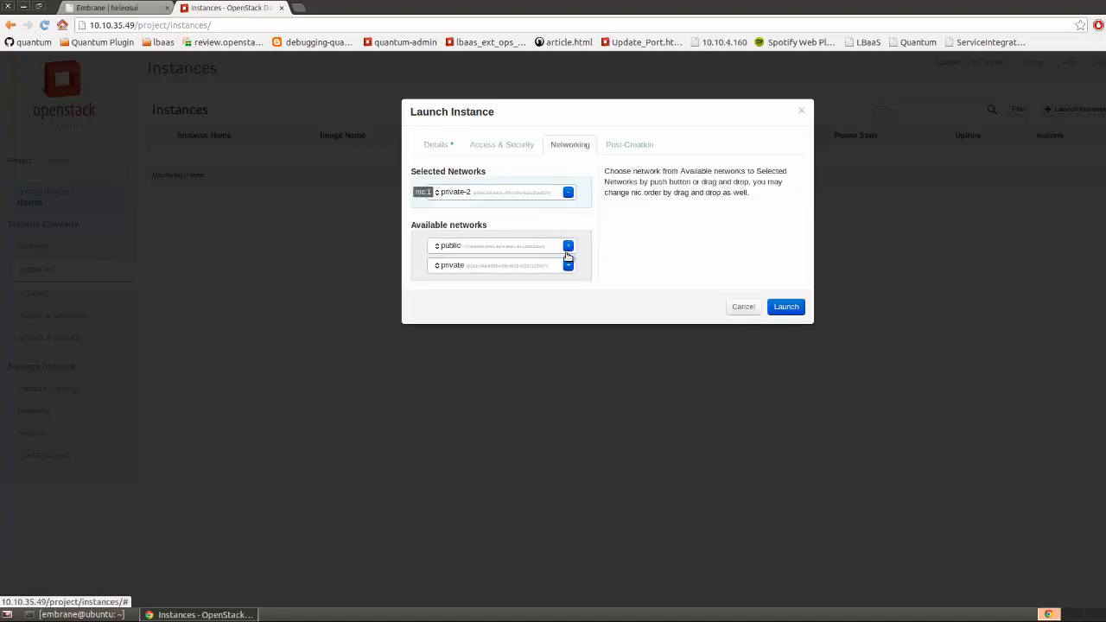
{"action": "left_click", "coordinate": [786, 307]}
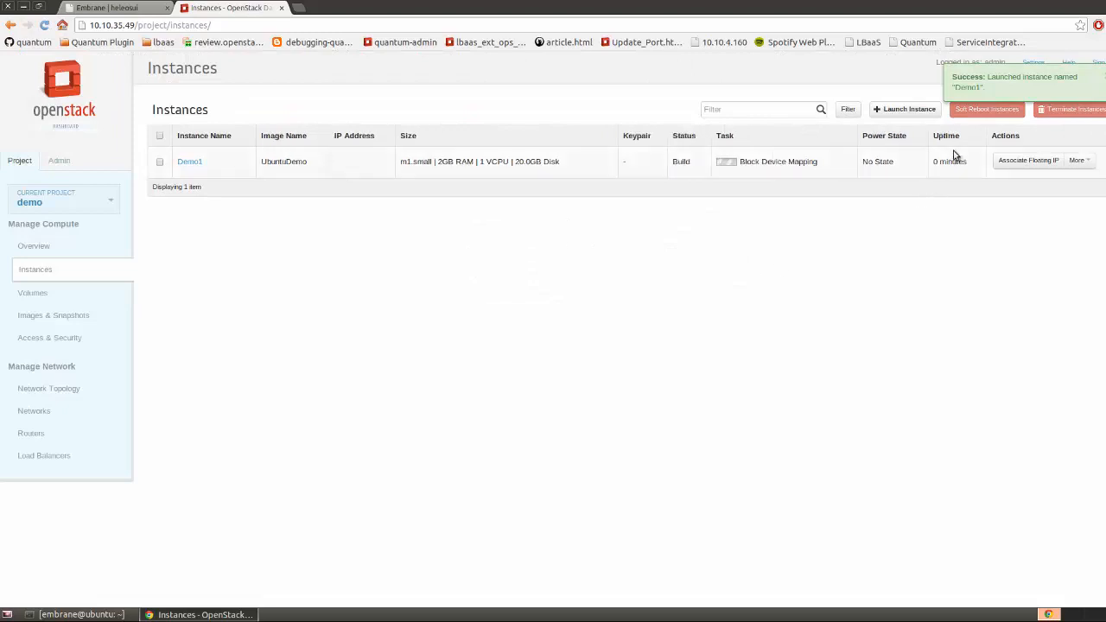
Launch Demo2 with flavor m1.small from image UbuntuDemo on the private network
{"action": "left_click", "coordinate": [888, 115]}
{"action": "left_click", "coordinate": [528, 227]}
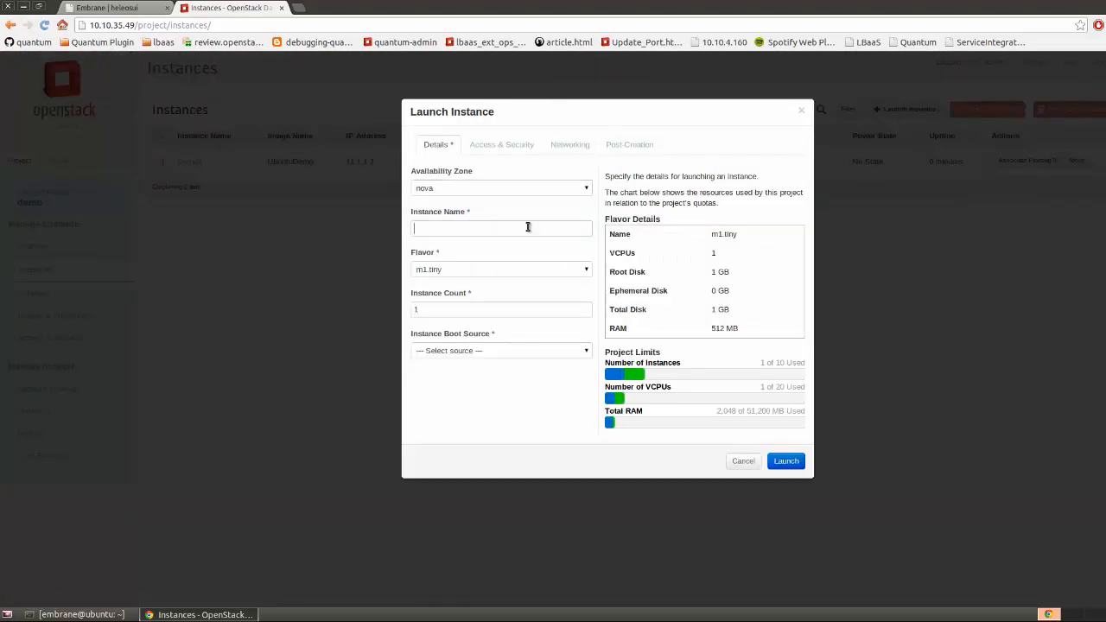
{"action": "type", "text": "Demo"}
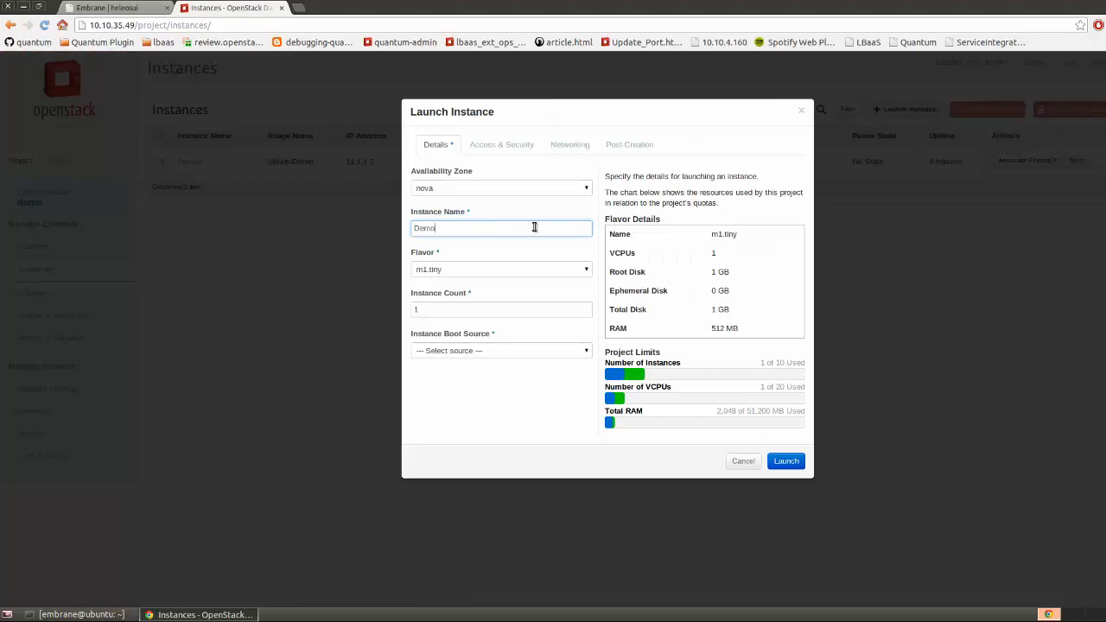
{"action": "type", "text": "2"}
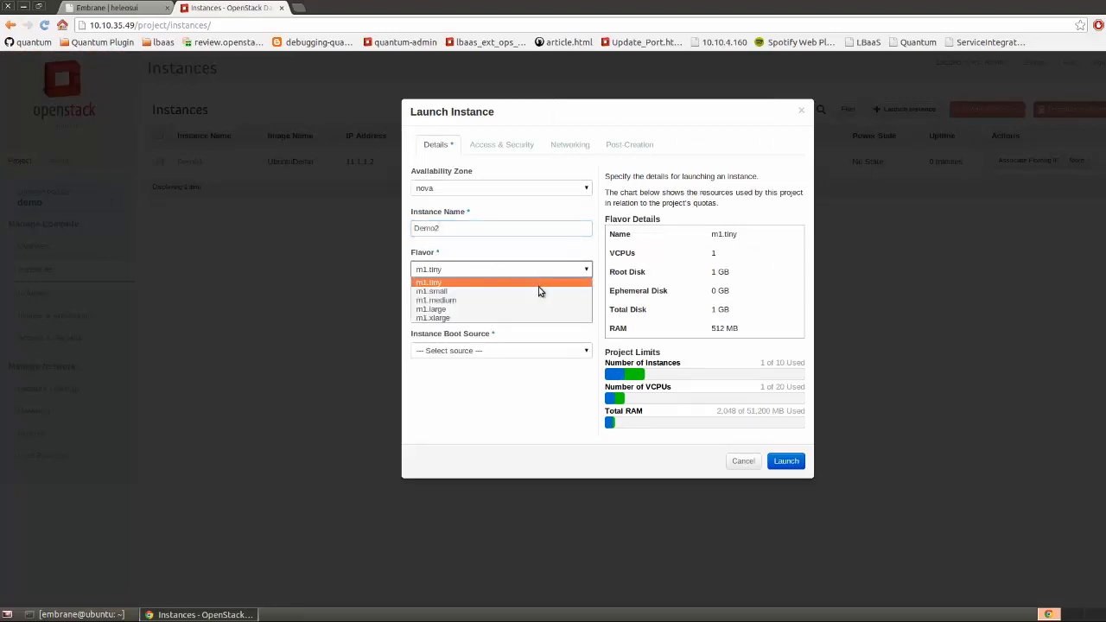
{"action": "left_click", "coordinate": [539, 291]}
{"action": "left_click", "coordinate": [544, 350]}
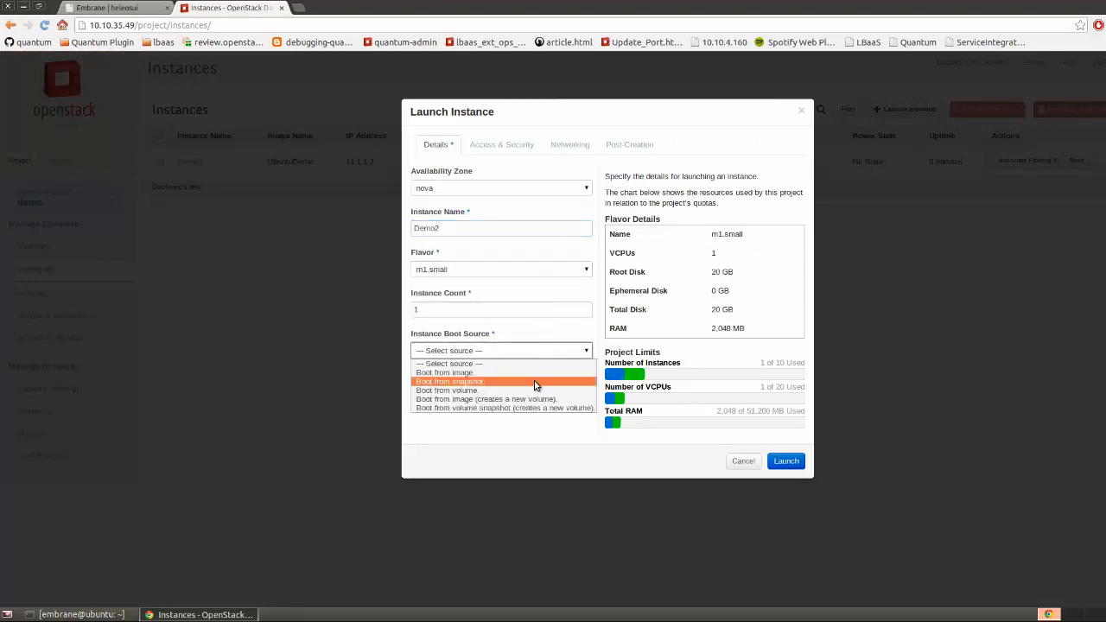
{"action": "left_click", "coordinate": [532, 373]}
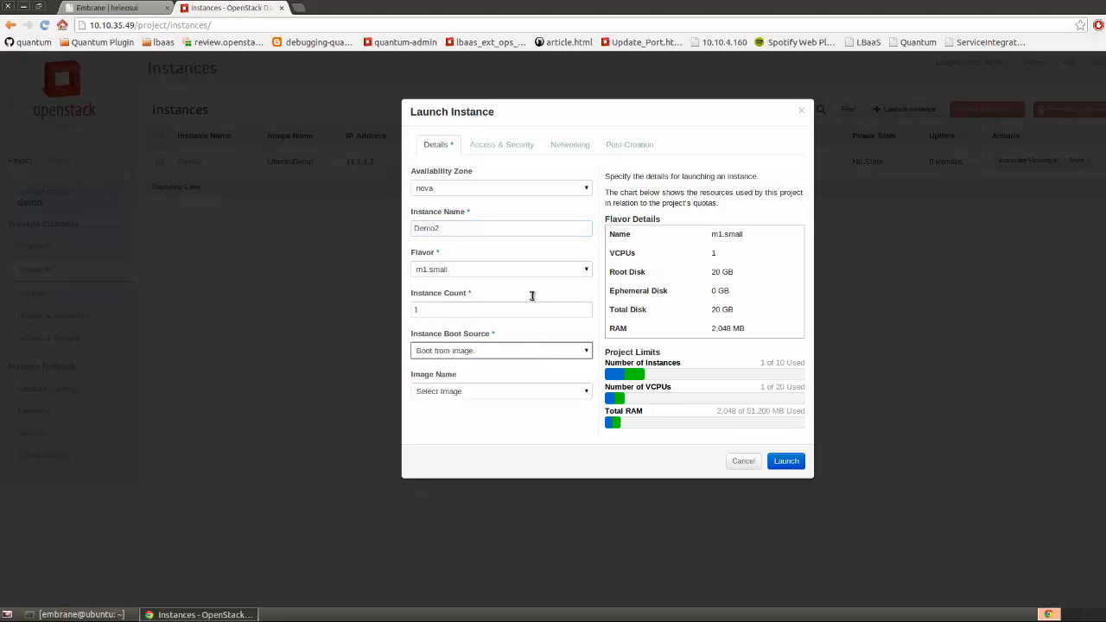
{"action": "left_click", "coordinate": [553, 390]}
{"action": "left_click", "coordinate": [545, 415]}
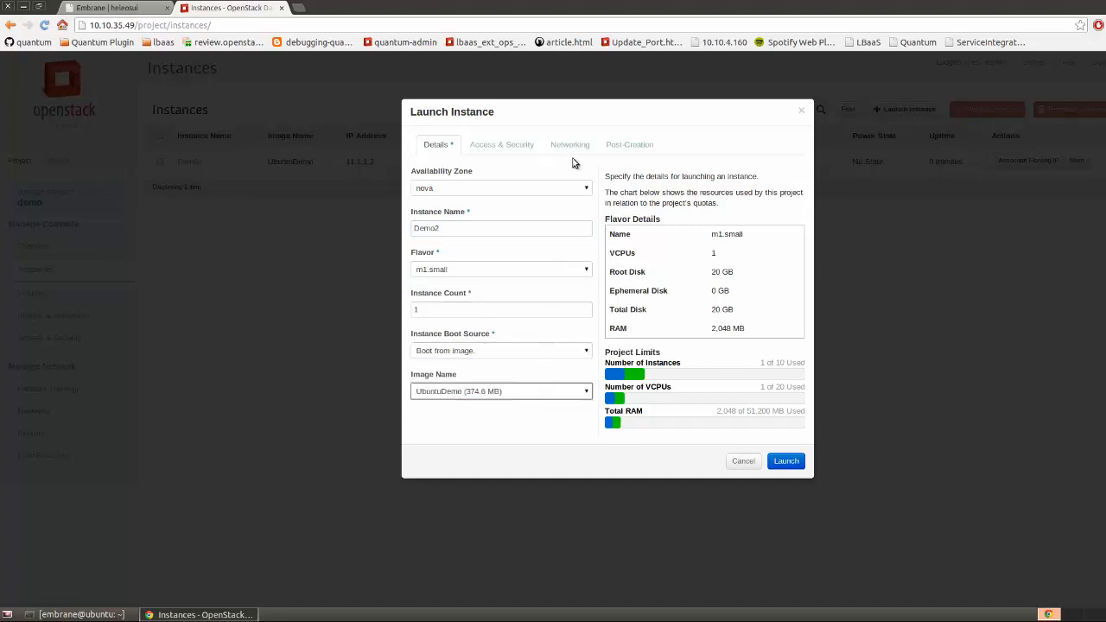
{"action": "left_click", "coordinate": [572, 147]}
{"action": "left_click", "coordinate": [568, 269]}
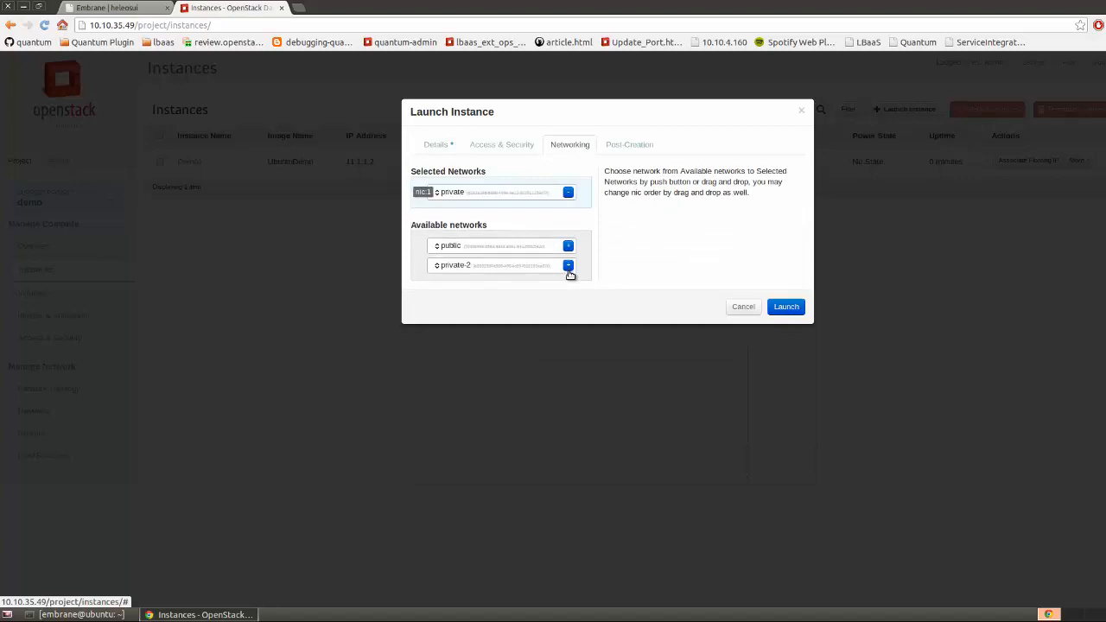
{"action": "left_click", "coordinate": [780, 311]}
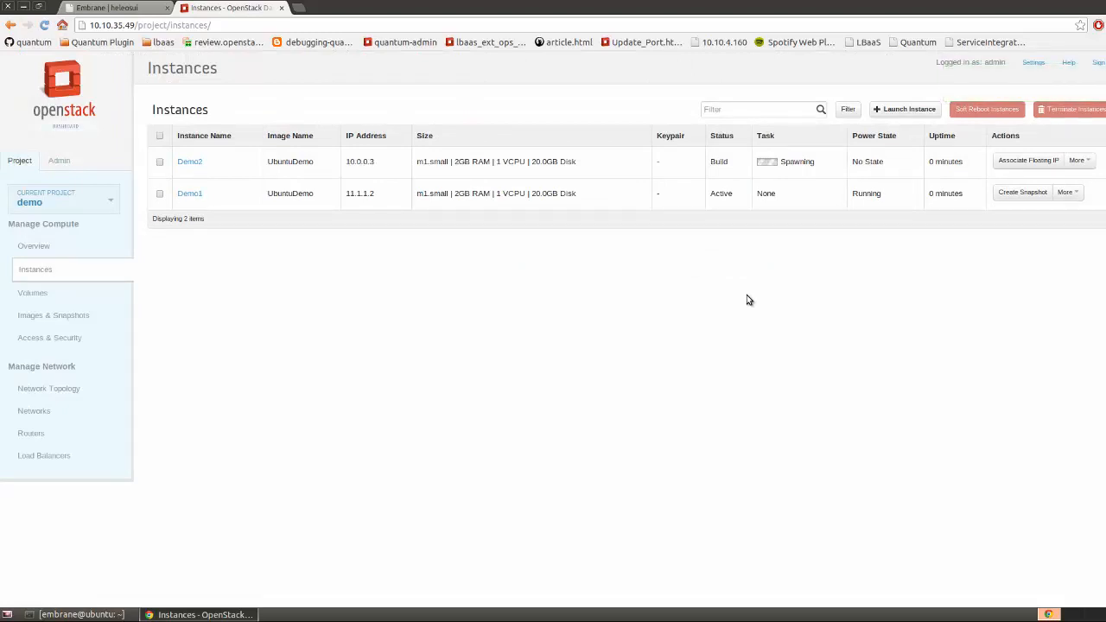
Inspect Router1's details in the network topology diagram
{"action": "left_click", "coordinate": [50, 414]}
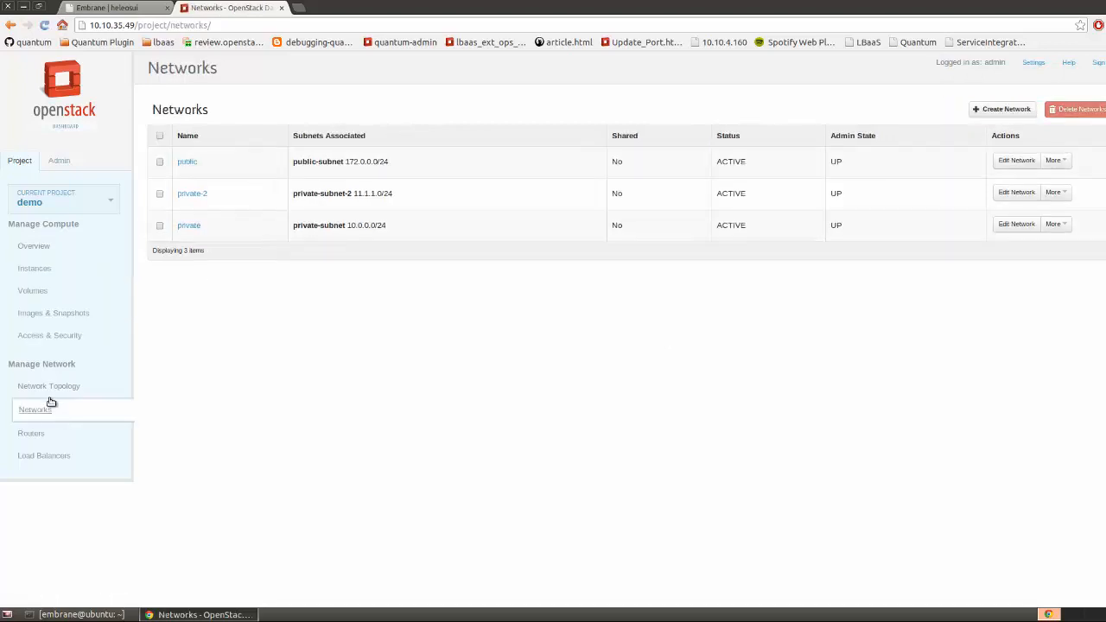
{"action": "left_click", "coordinate": [49, 388]}
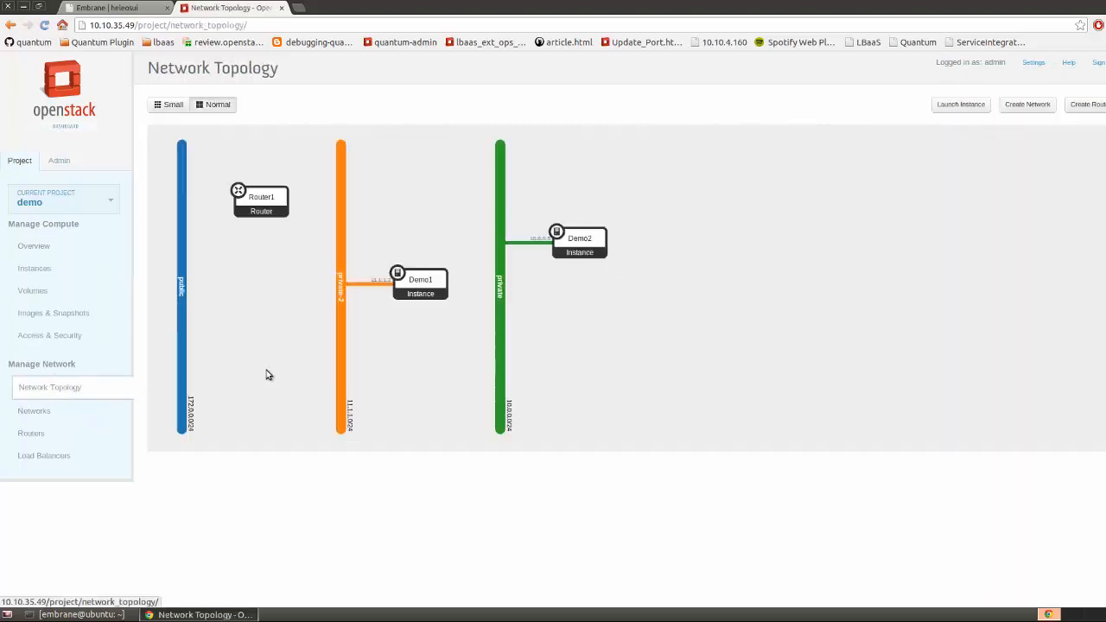
{"action": "left_click", "coordinate": [270, 200]}
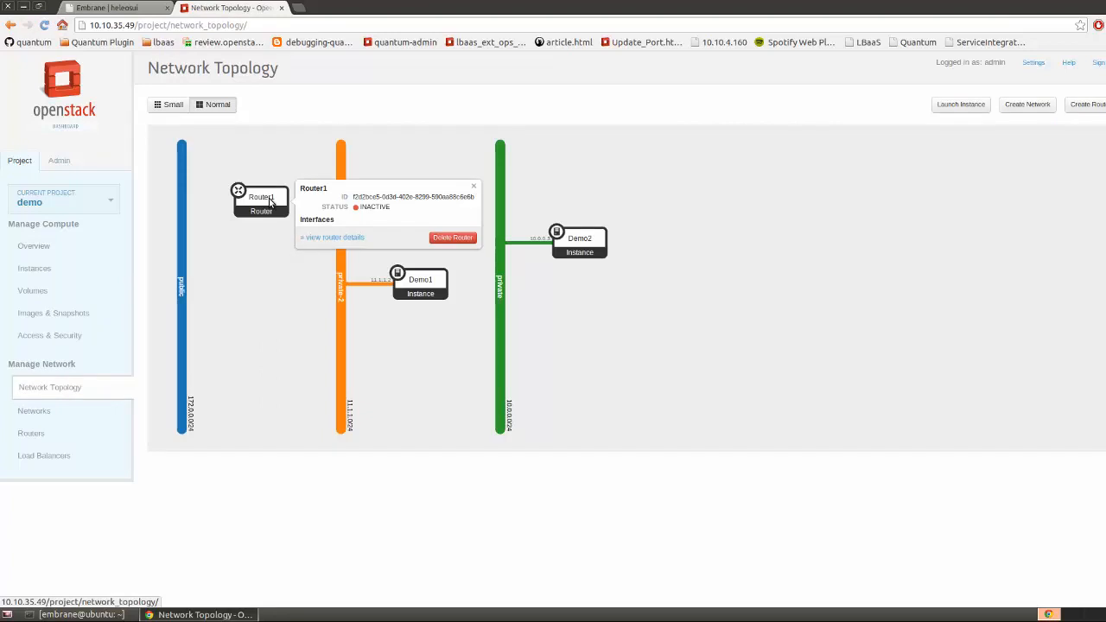
{"action": "left_click", "coordinate": [41, 433]}
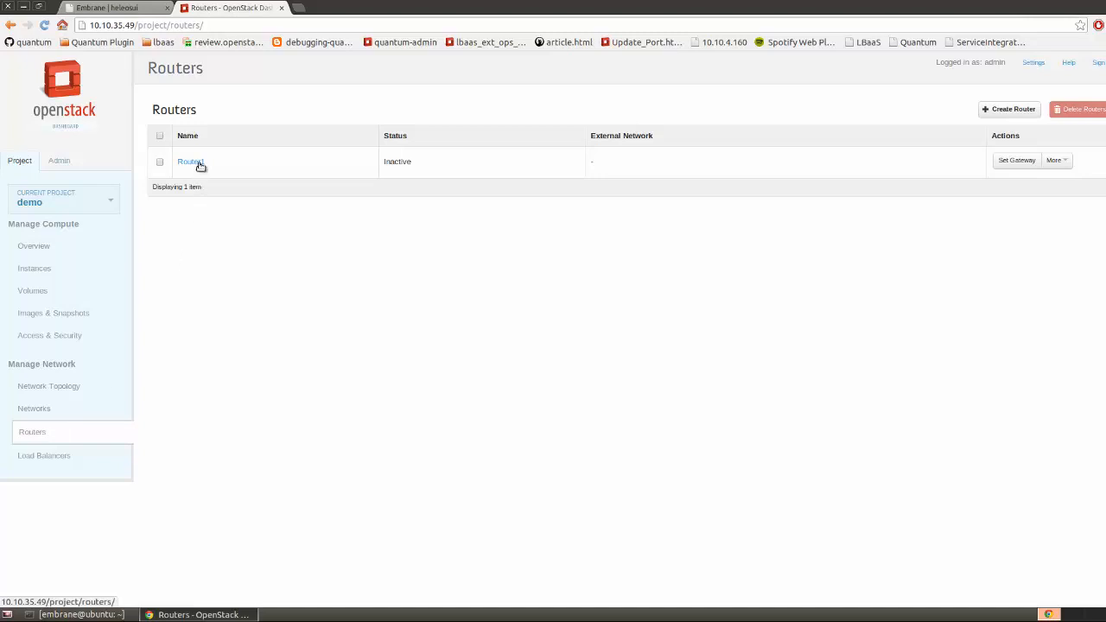
Add a Router1 interface on private-subnet 10.0.0.0/24
{"action": "left_click", "coordinate": [198, 164]}
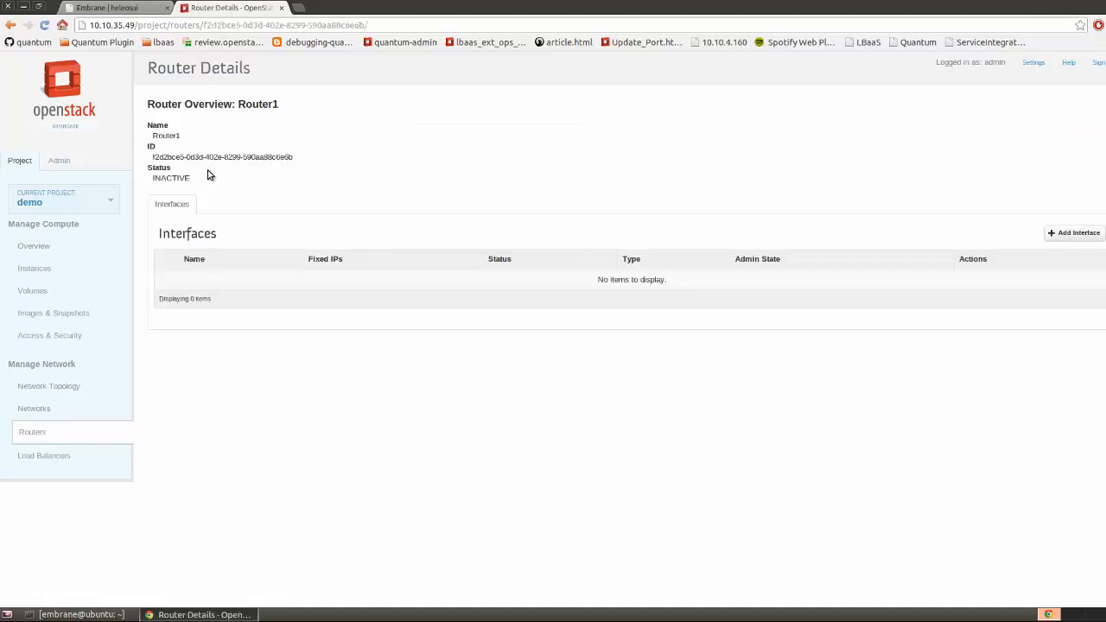
{"action": "left_click", "coordinate": [1066, 235]}
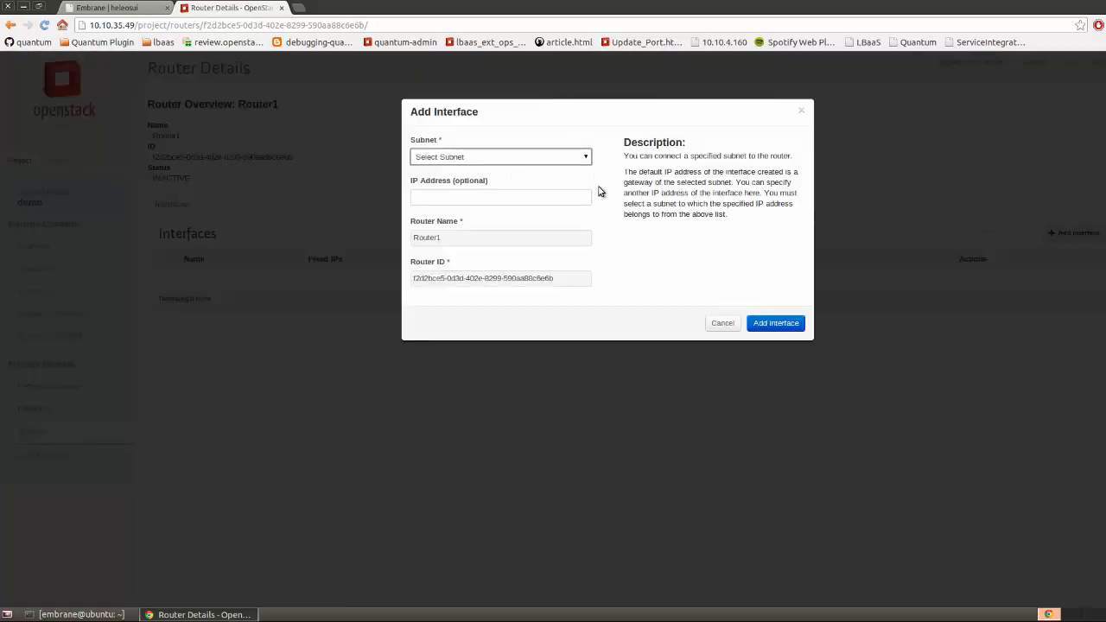
{"action": "left_click", "coordinate": [564, 156]}
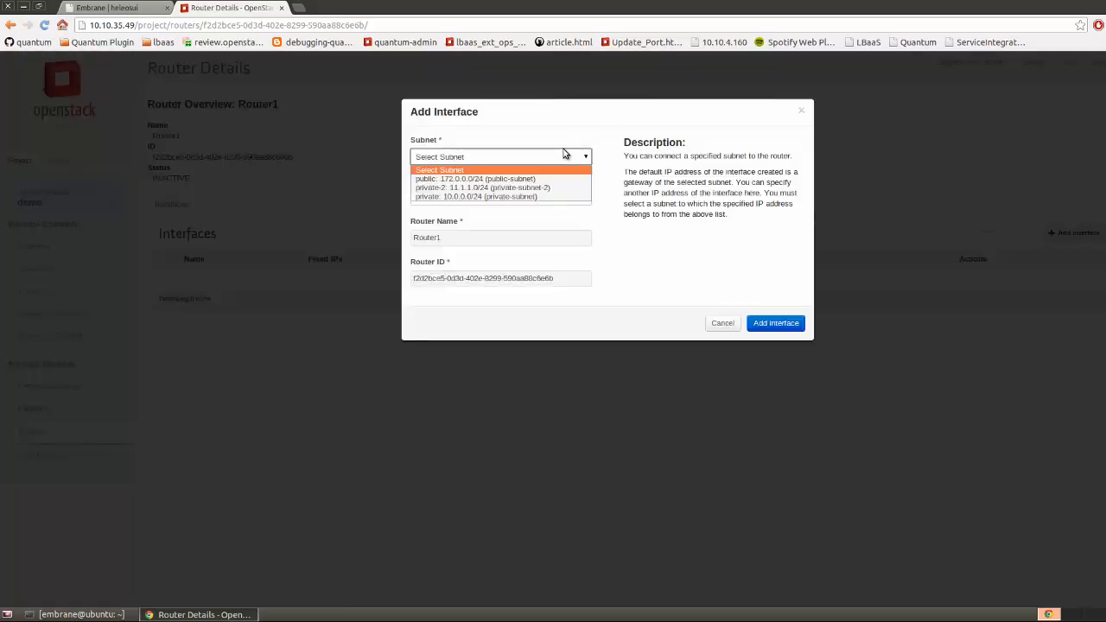
{"action": "left_click", "coordinate": [534, 195]}
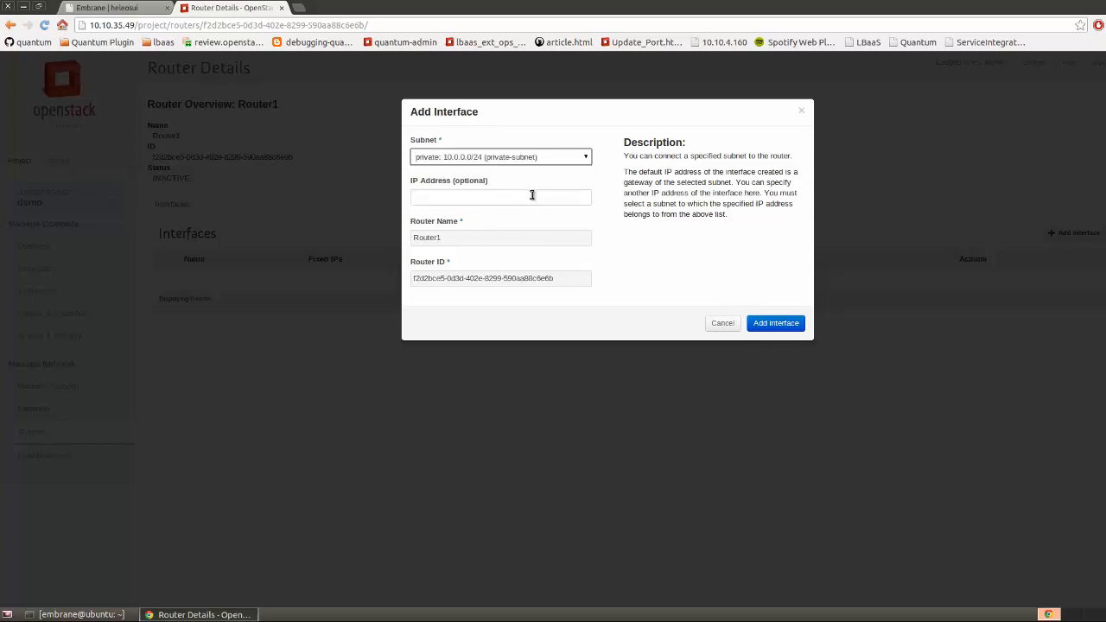
{"action": "left_click", "coordinate": [532, 195]}
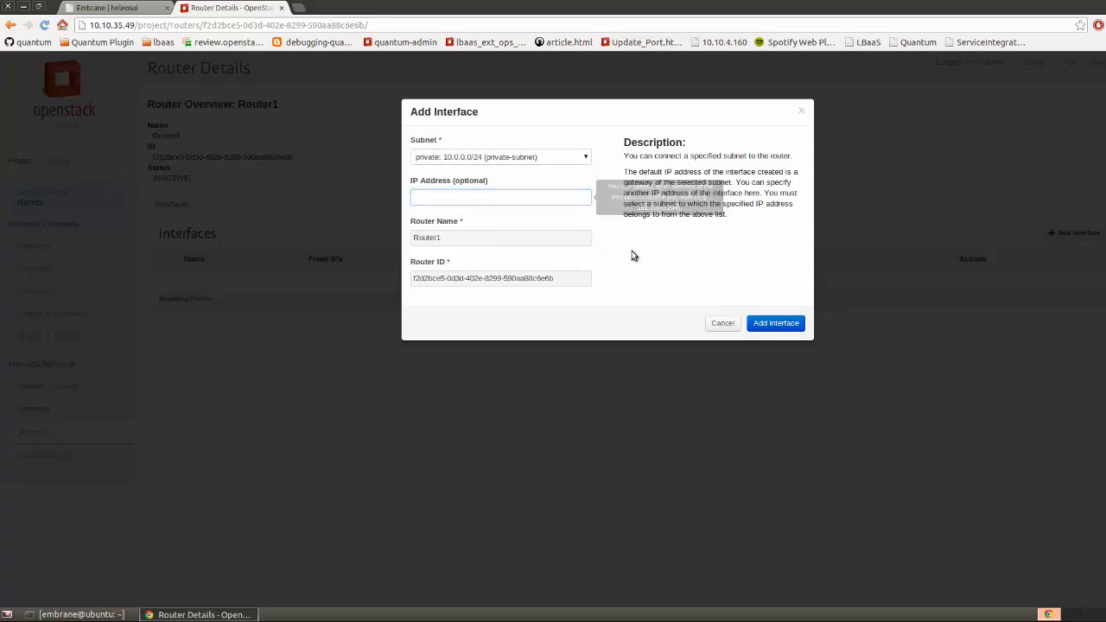
{"action": "left_click", "coordinate": [776, 323]}
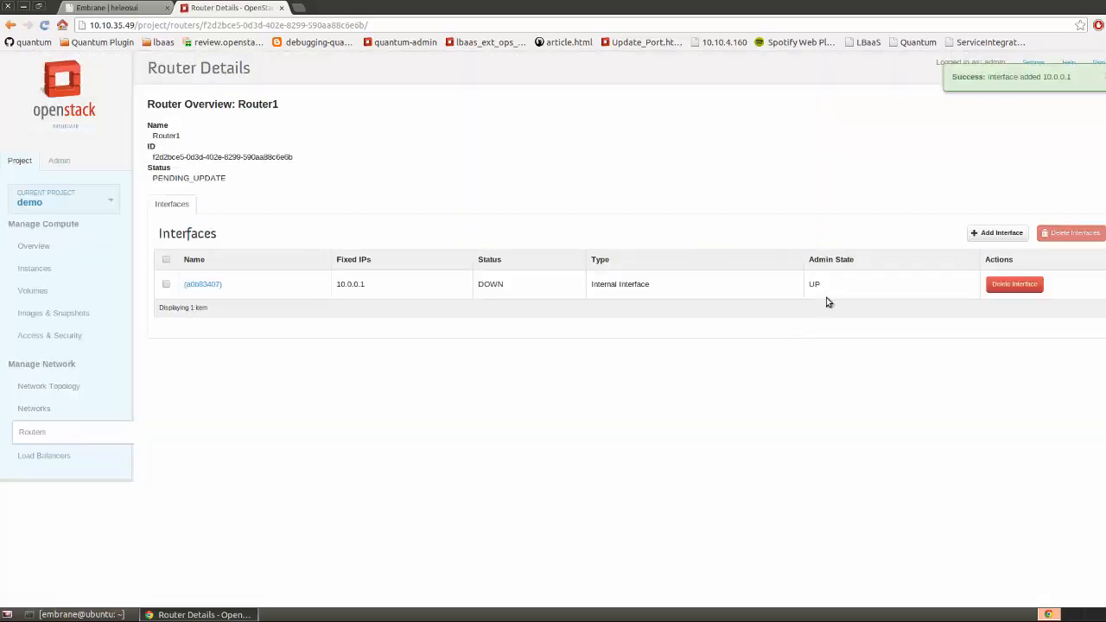
Inspect the Demo1 instance's details in the network topology
{"action": "left_click", "coordinate": [60, 387]}
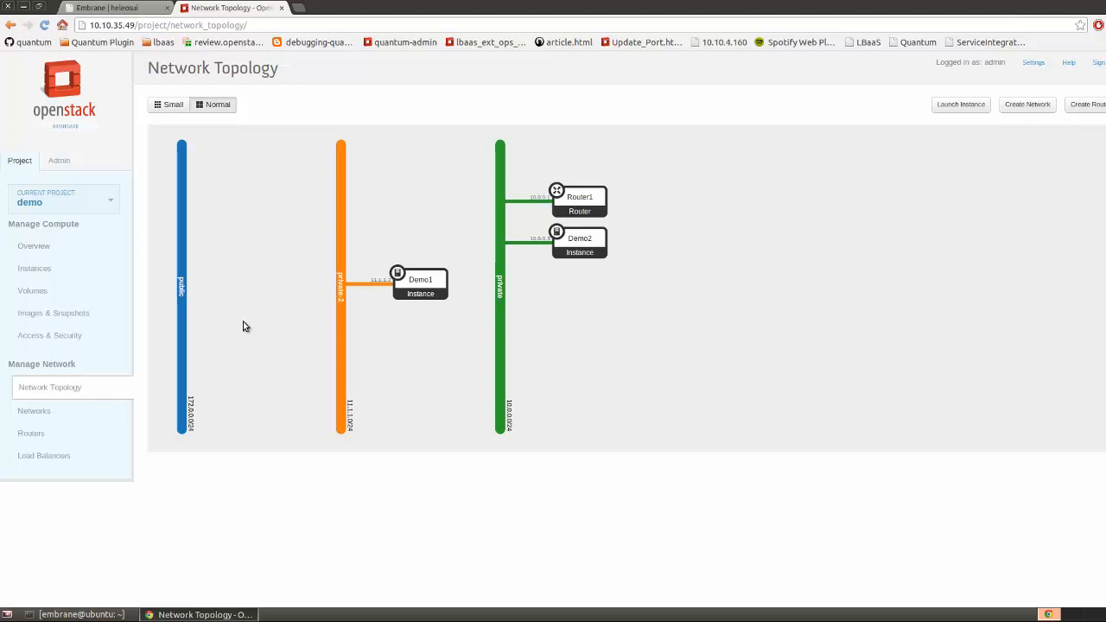
{"action": "left_click", "coordinate": [423, 278]}
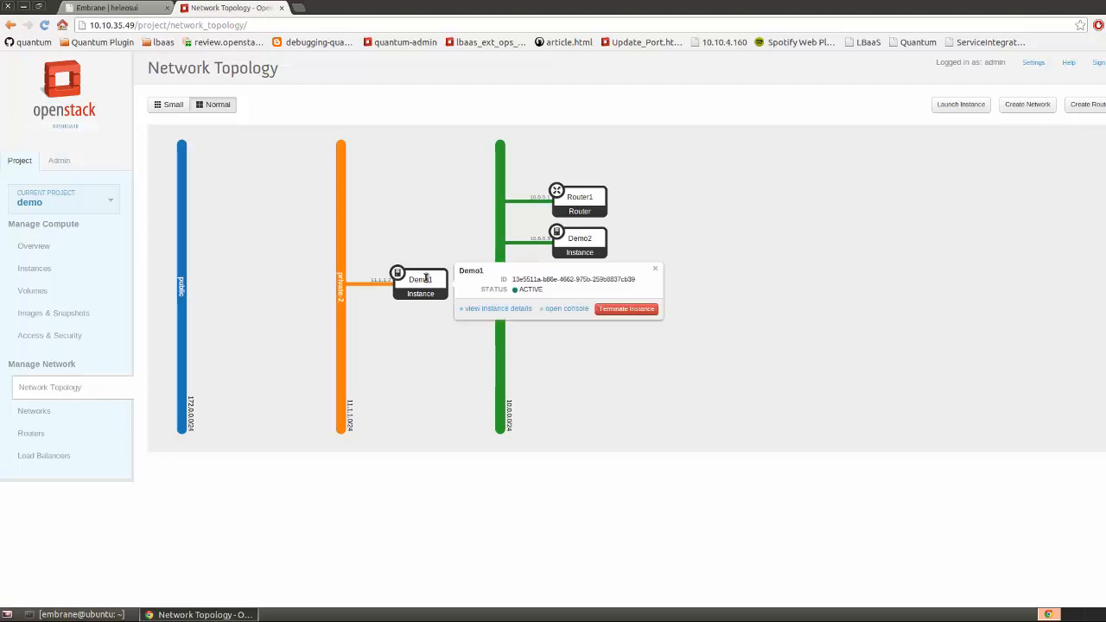
{"action": "left_click", "coordinate": [265, 317]}
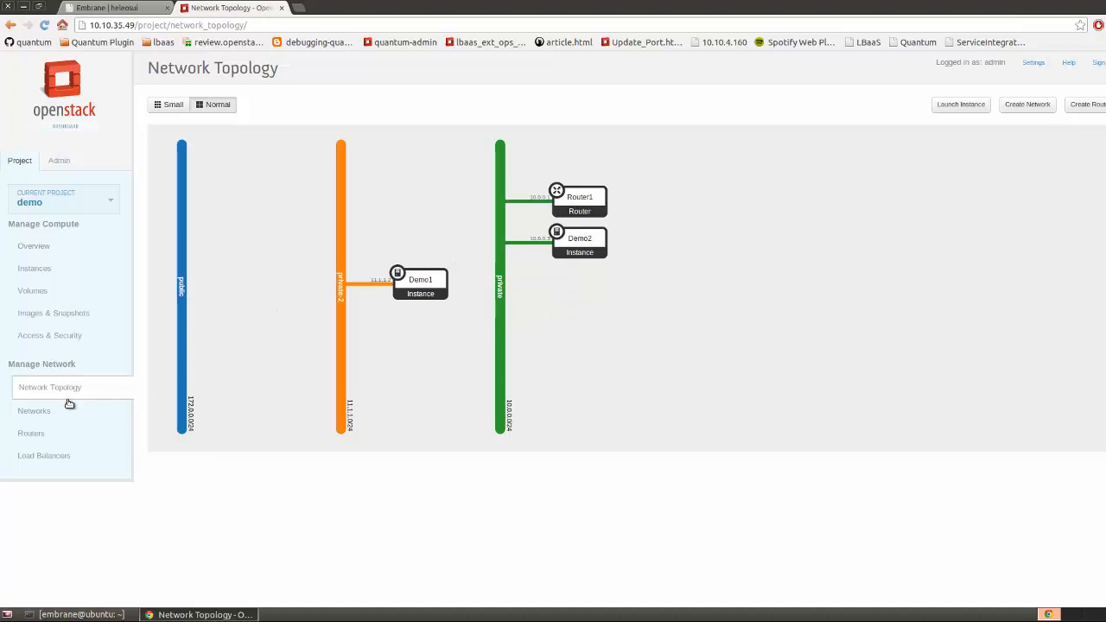
Add a Router1 interface on private-2's subnet 11.1.1.0/24
{"action": "left_click", "coordinate": [36, 434]}
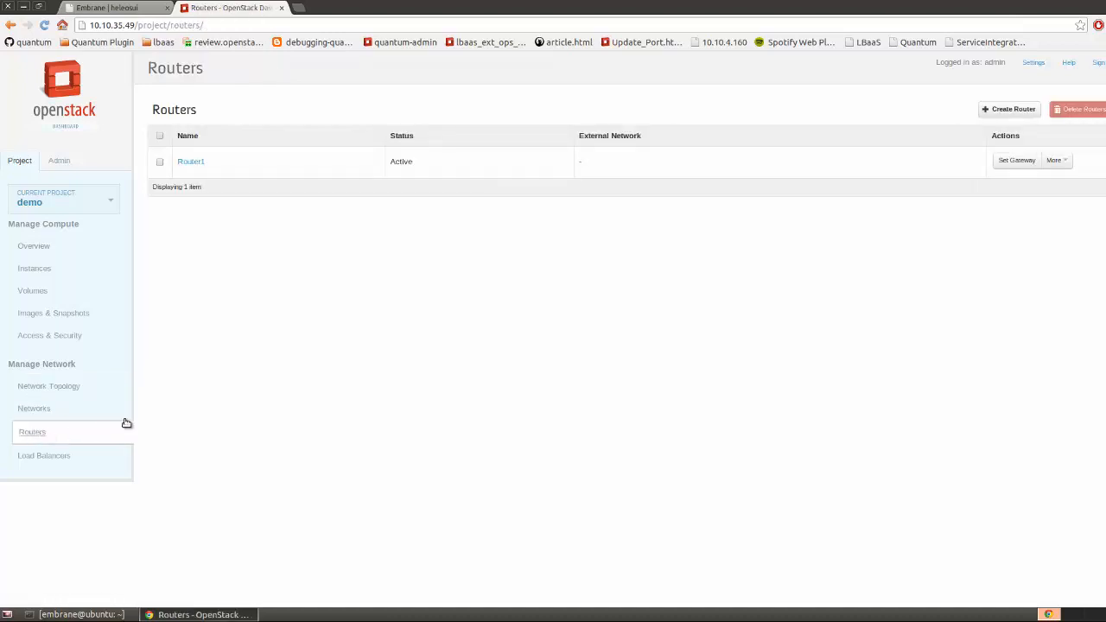
{"action": "left_click", "coordinate": [202, 162]}
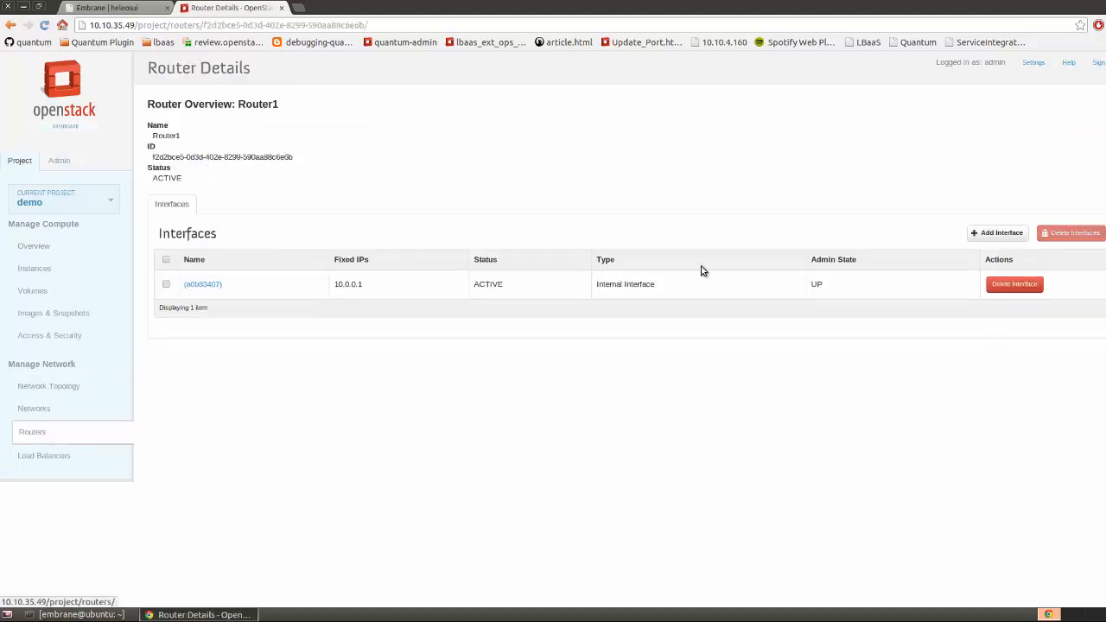
{"action": "left_click", "coordinate": [975, 233]}
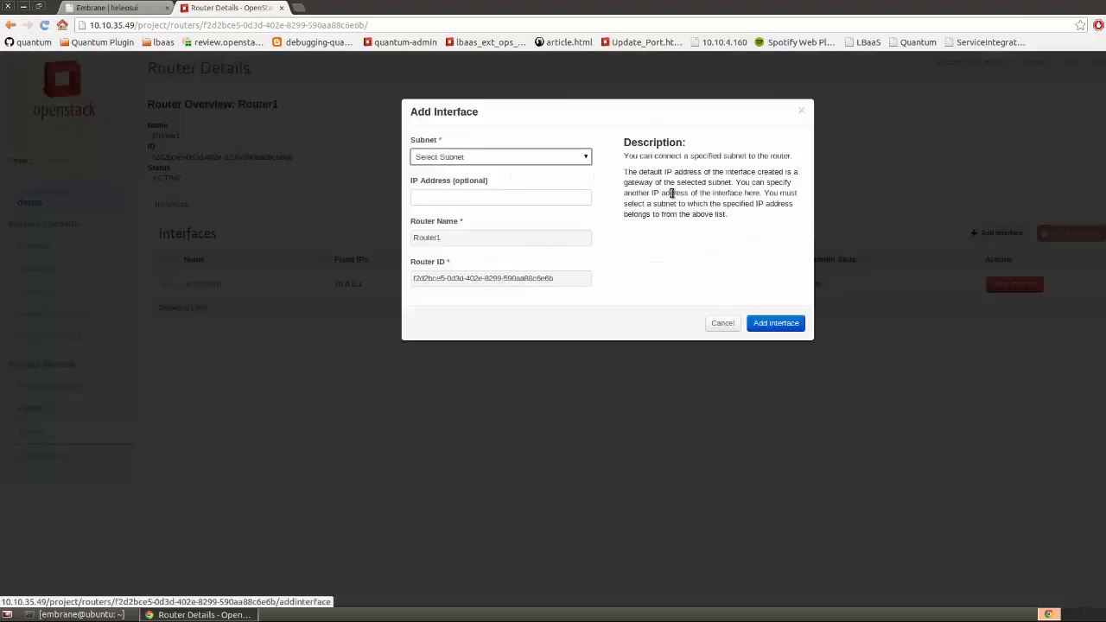
{"action": "left_click", "coordinate": [570, 156]}
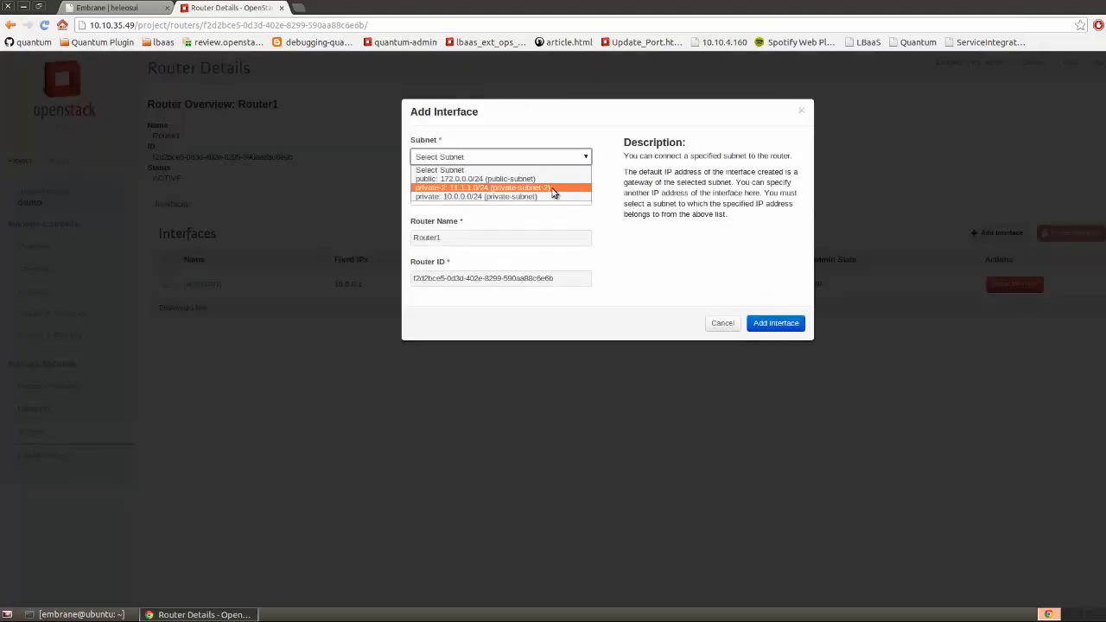
{"action": "left_click", "coordinate": [555, 188]}
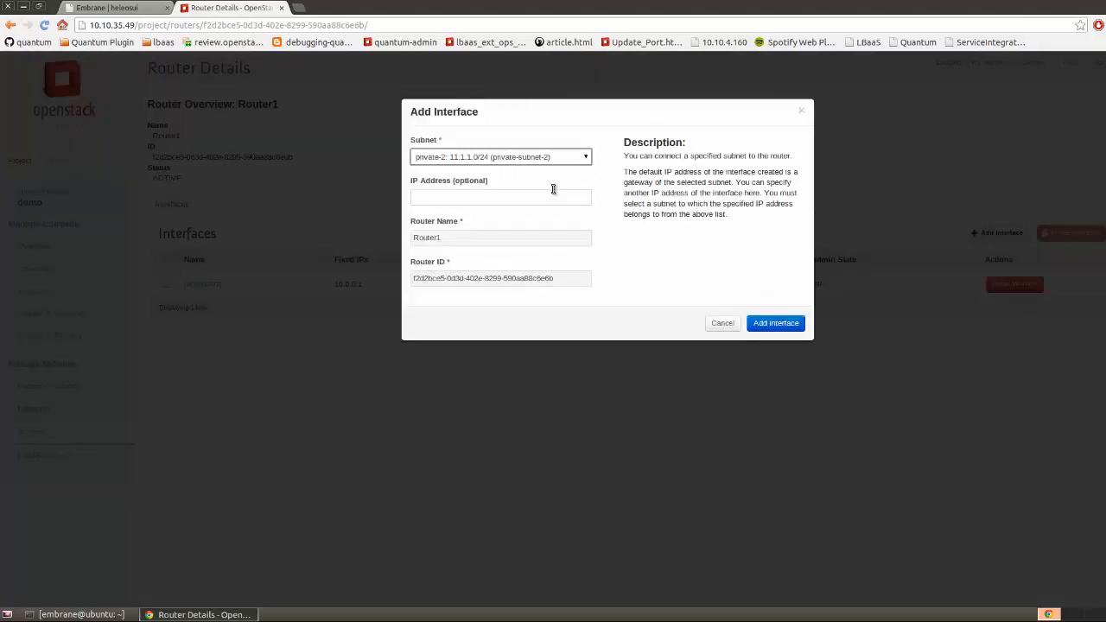
{"action": "left_click", "coordinate": [768, 324]}
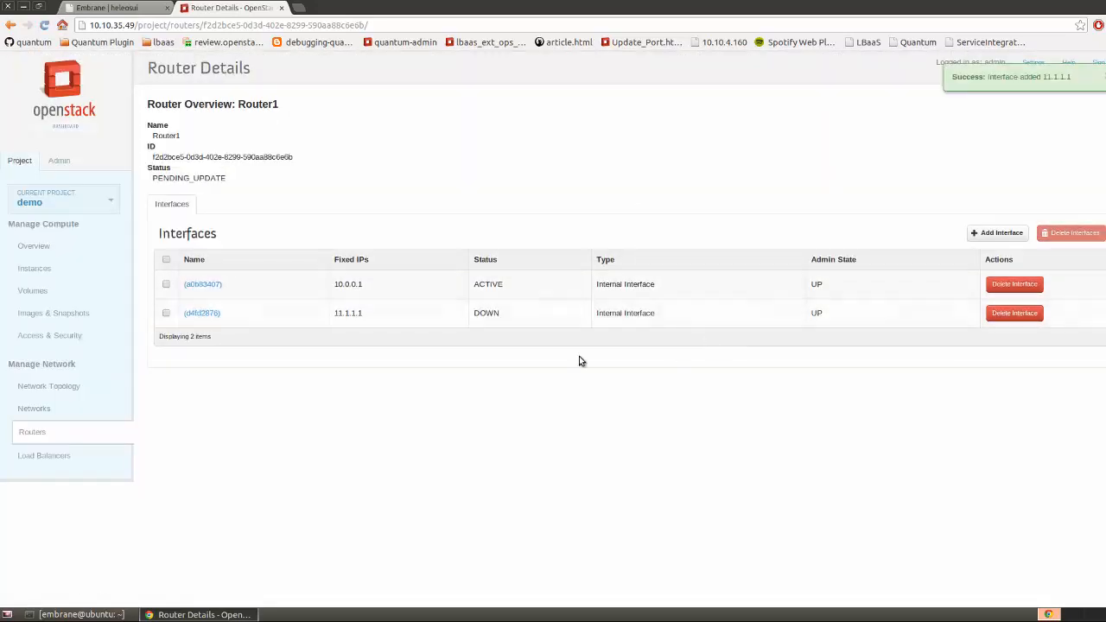
Bring up Demo1's console from the updated network topology
{"action": "left_click", "coordinate": [84, 385]}
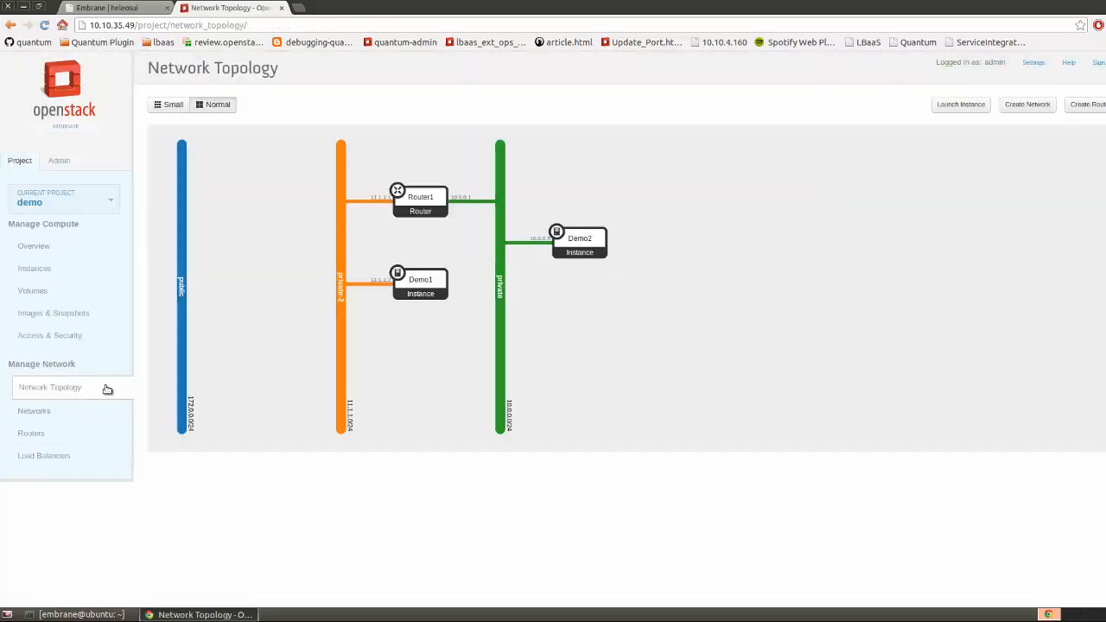
{"action": "left_click", "coordinate": [432, 292]}
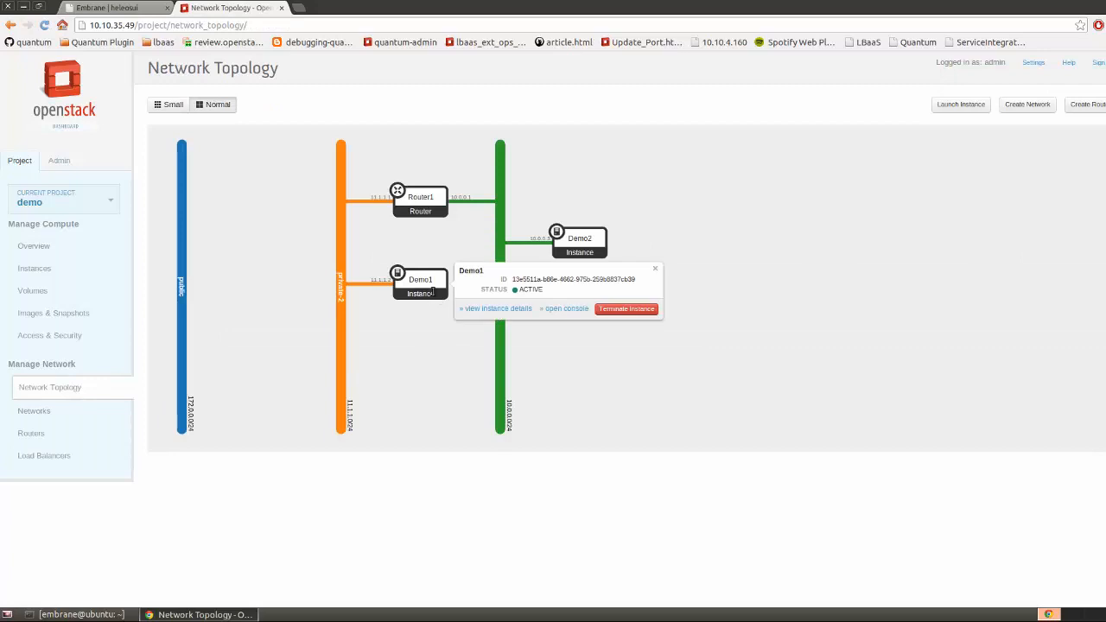
{"action": "left_click", "coordinate": [566, 308]}
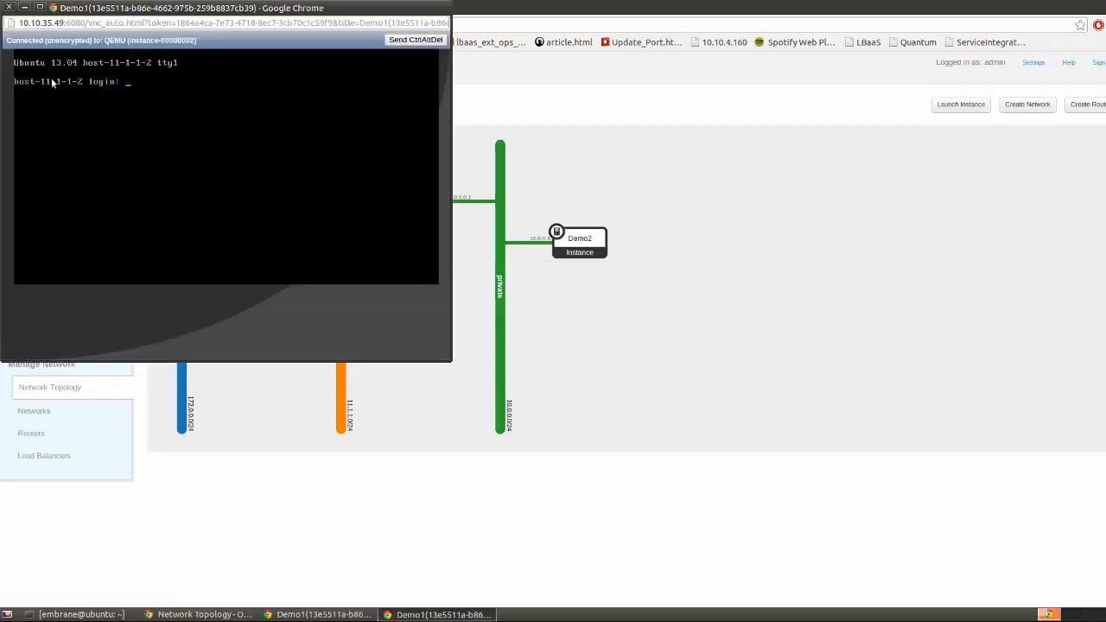
Log into the Demo1 console as root and list its network addresses with ip addr
{"action": "type", "text": "root"}
{"action": "key", "text": "Return"}
{"action": "key", "text": "Return"}
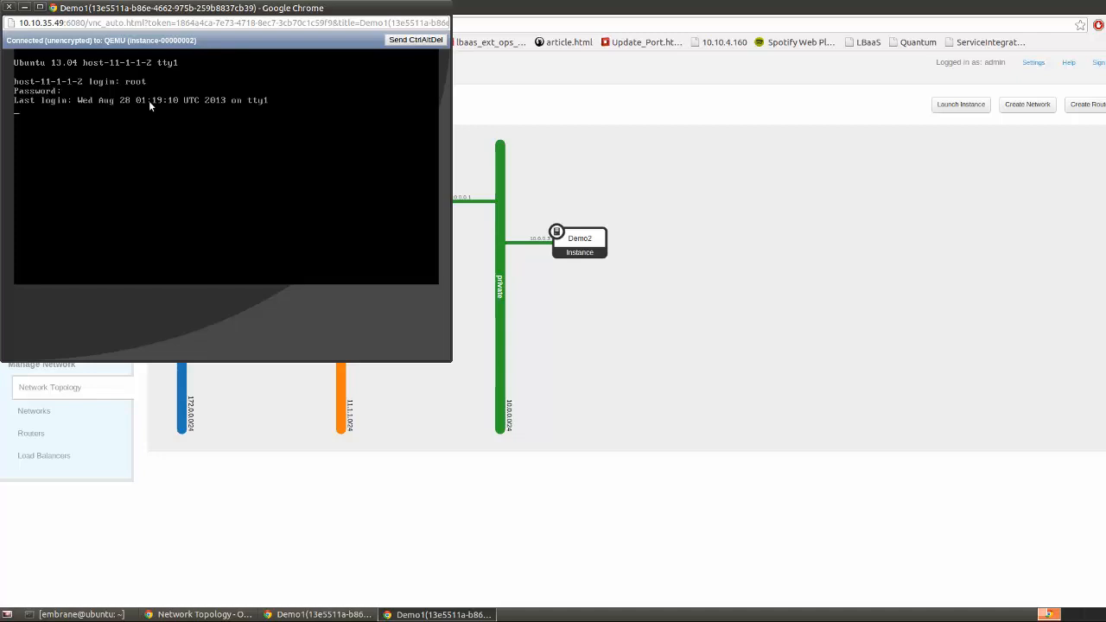
{"action": "left_click_drag", "start_coordinate": [183, 12], "coordinate": [709, 119]}
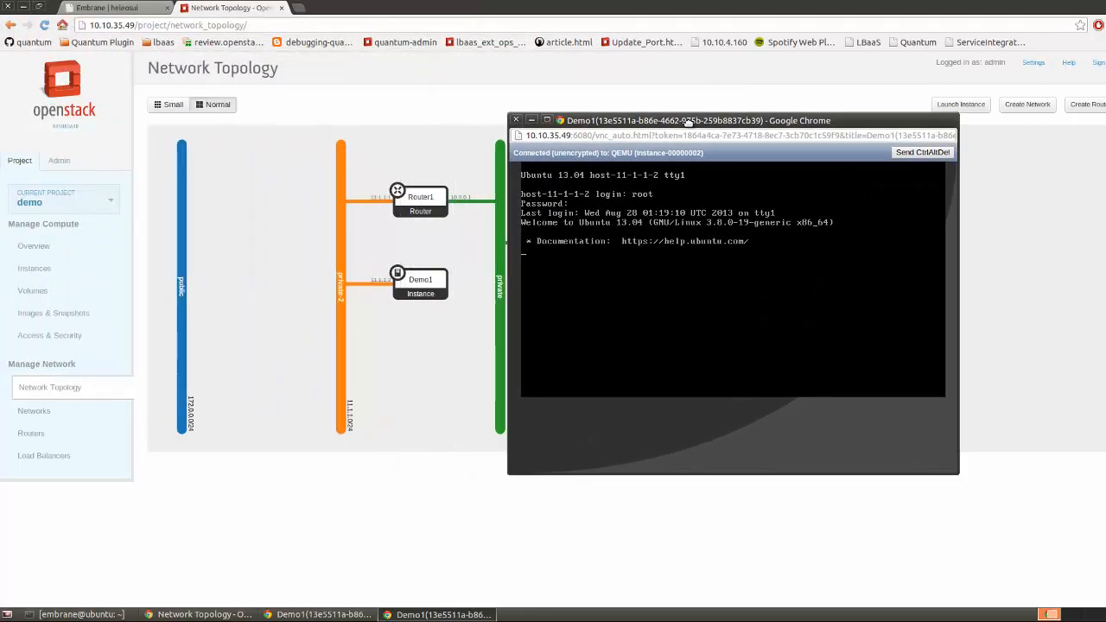
{"action": "key", "text": "ctrl+l"}
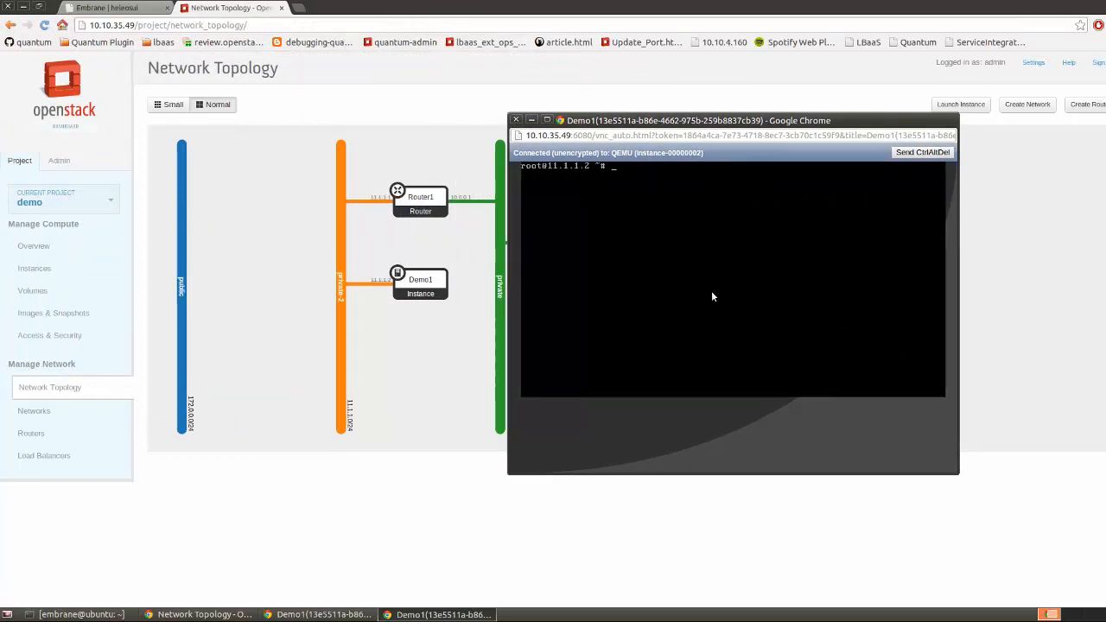
{"action": "type", "text": "ip addr"}
{"action": "key", "text": "Return"}
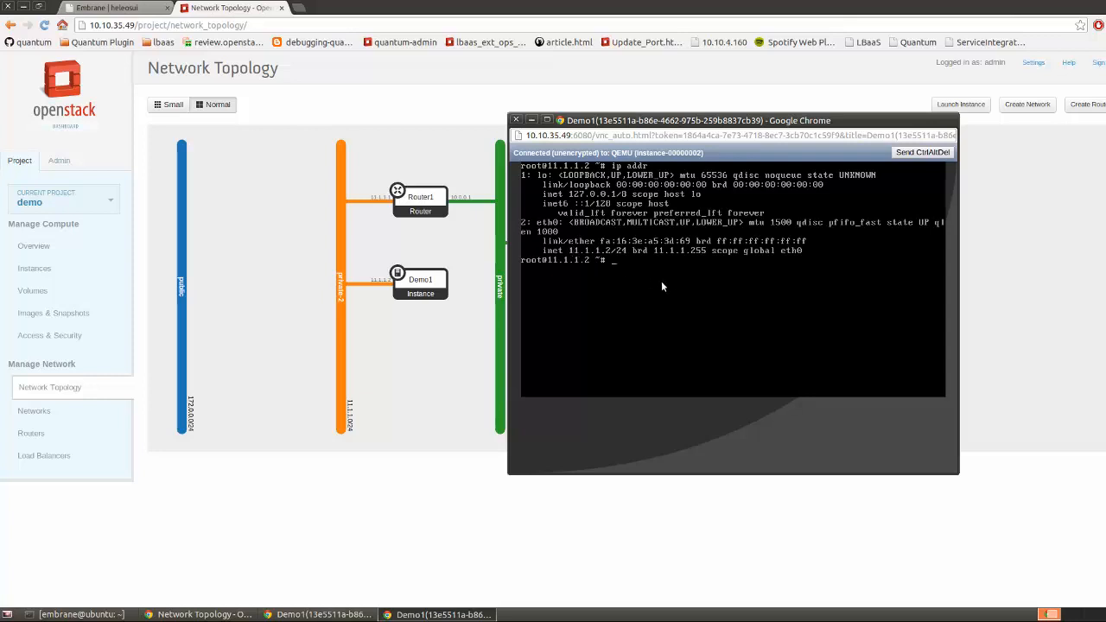
Ping the router at 11.1.1.1 from Demo1 and stop it, confirming 0% packet loss
{"action": "type", "text": "ping 11.1.1.1"}
{"action": "key", "text": "Return"}
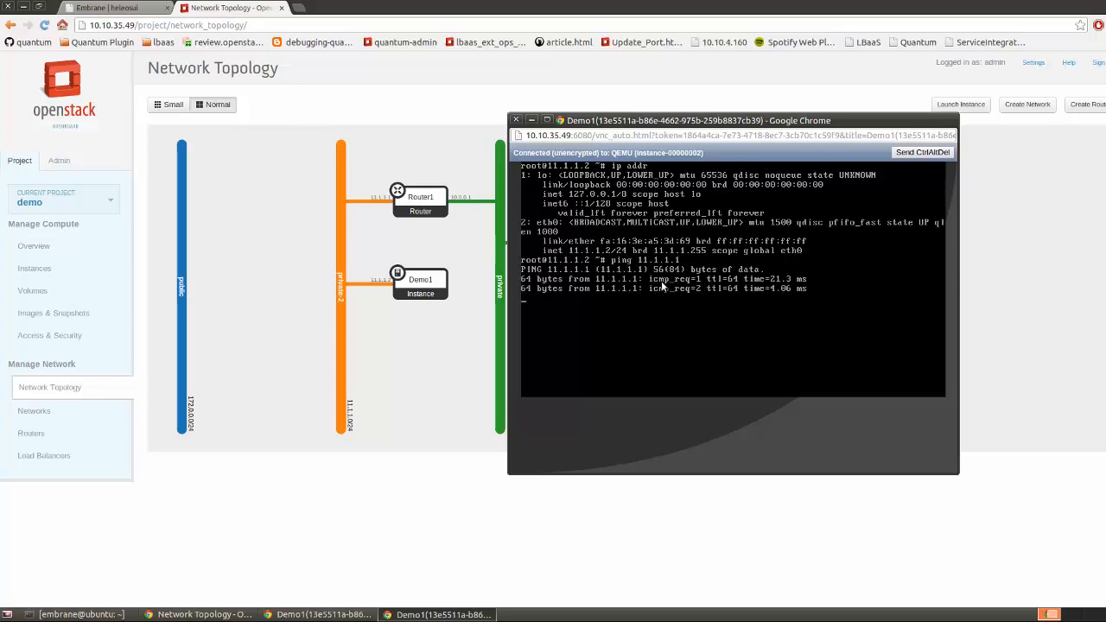
{"action": "key", "text": "ctrl+c"}
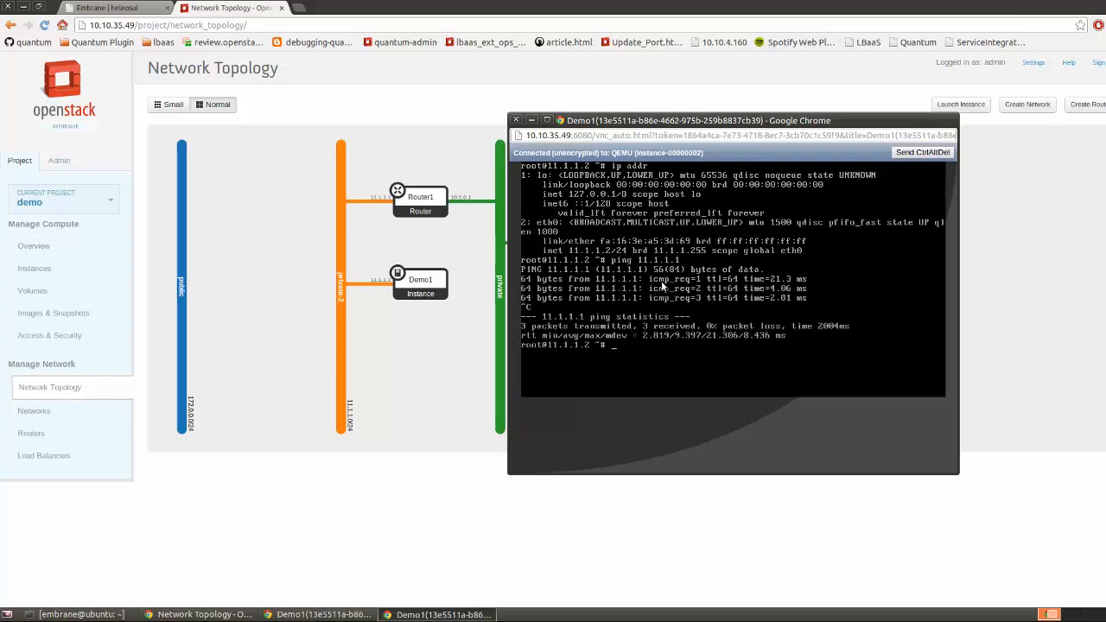
{"action": "key", "text": "ctrl+l"}
{"action": "left_click_drag", "start_coordinate": [667, 121], "coordinate": [808, 144]}
{"action": "left_click", "coordinate": [591, 235]}
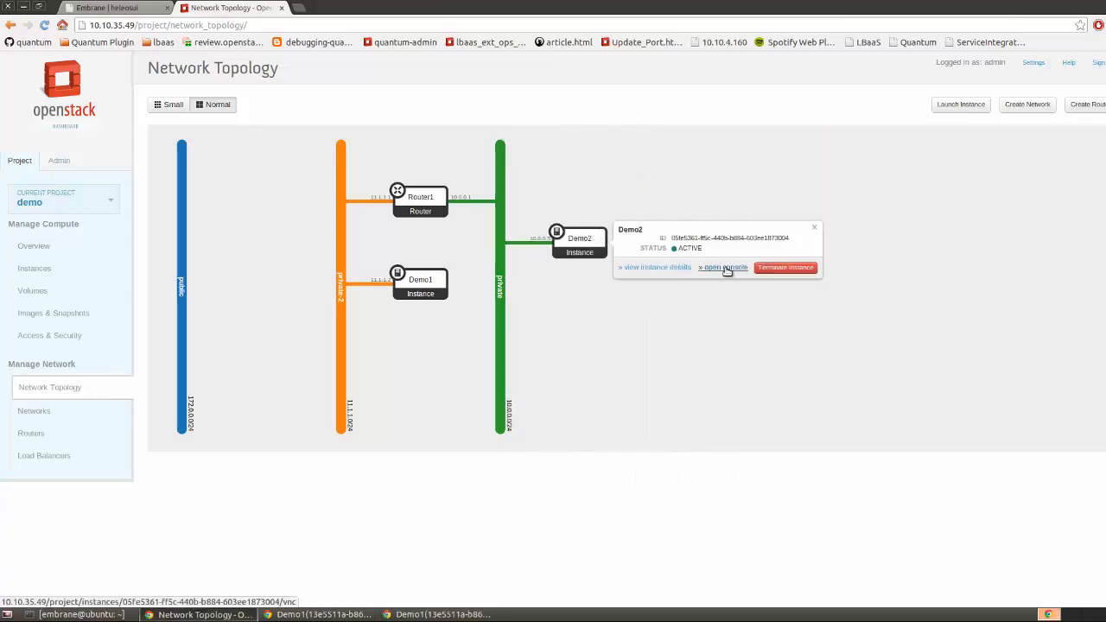
Open the Demo2 instance console and log in as root
{"action": "left_click", "coordinate": [728, 270]}
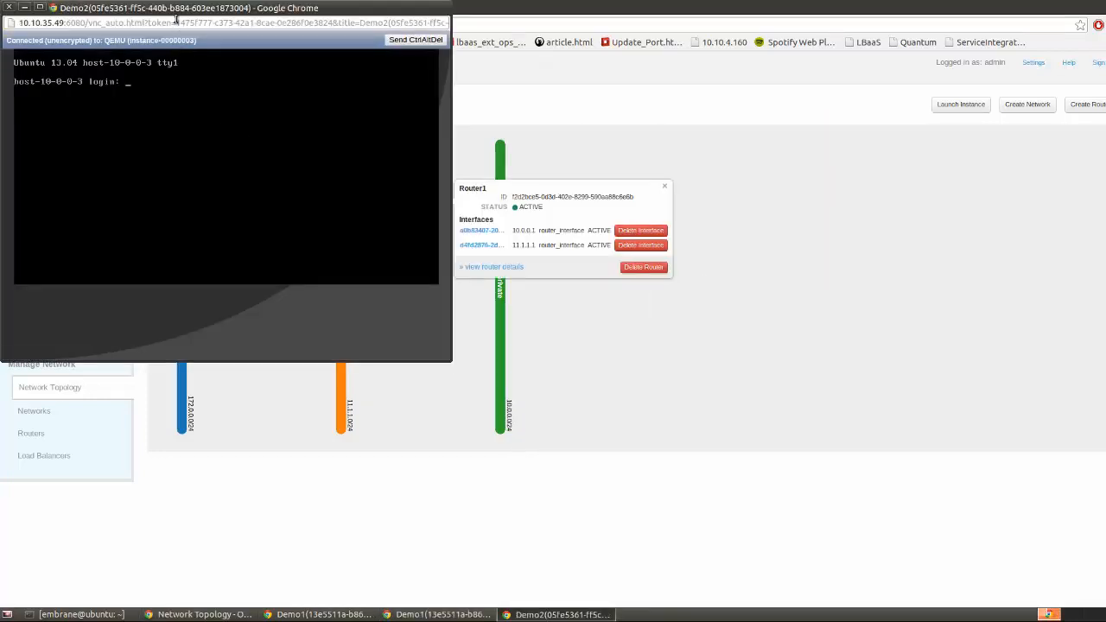
{"action": "left_click_drag", "start_coordinate": [176, 17], "coordinate": [180, 101]}
{"action": "type", "text": "roo"}
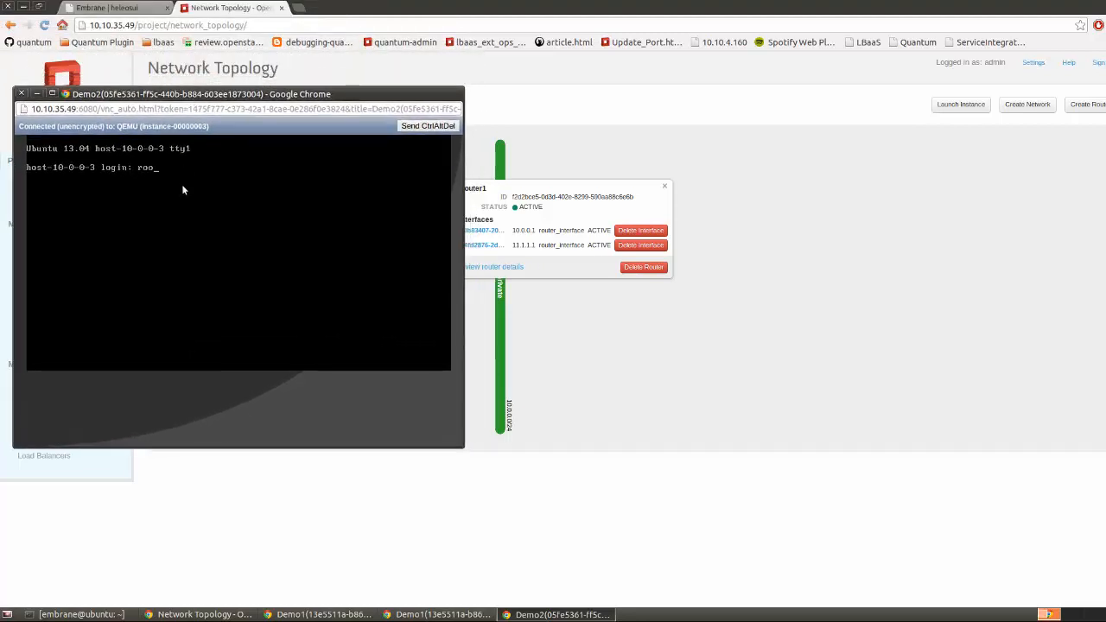
{"action": "type", "text": "t"}
{"action": "key", "text": "Return"}
{"action": "key", "text": "Return"}
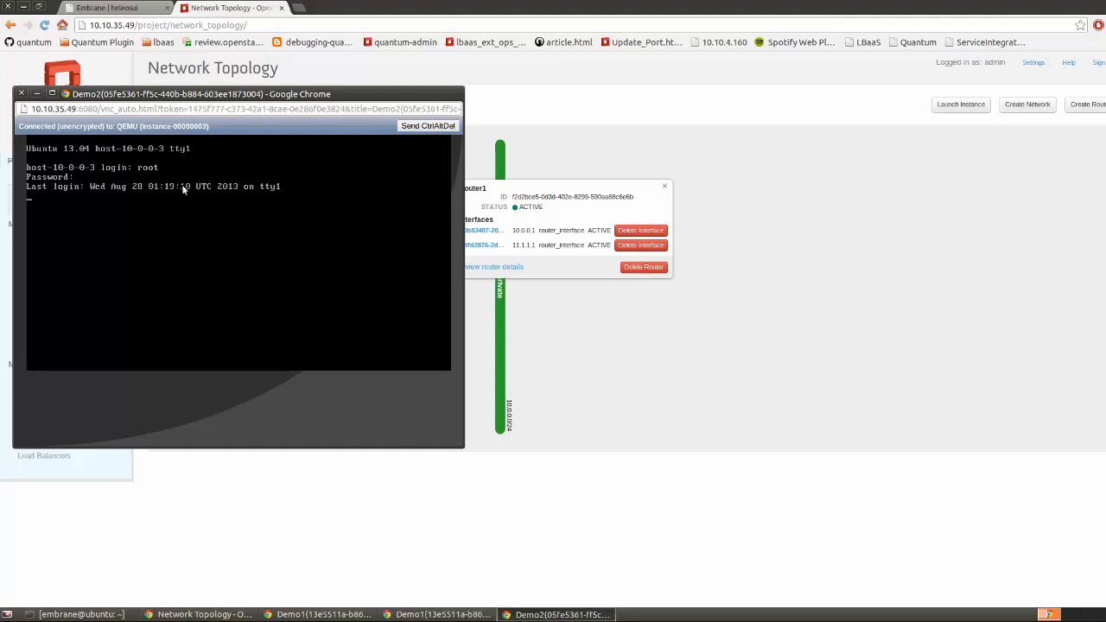
{"action": "left_click", "coordinate": [665, 189]}
{"action": "left_click", "coordinate": [437, 615]}
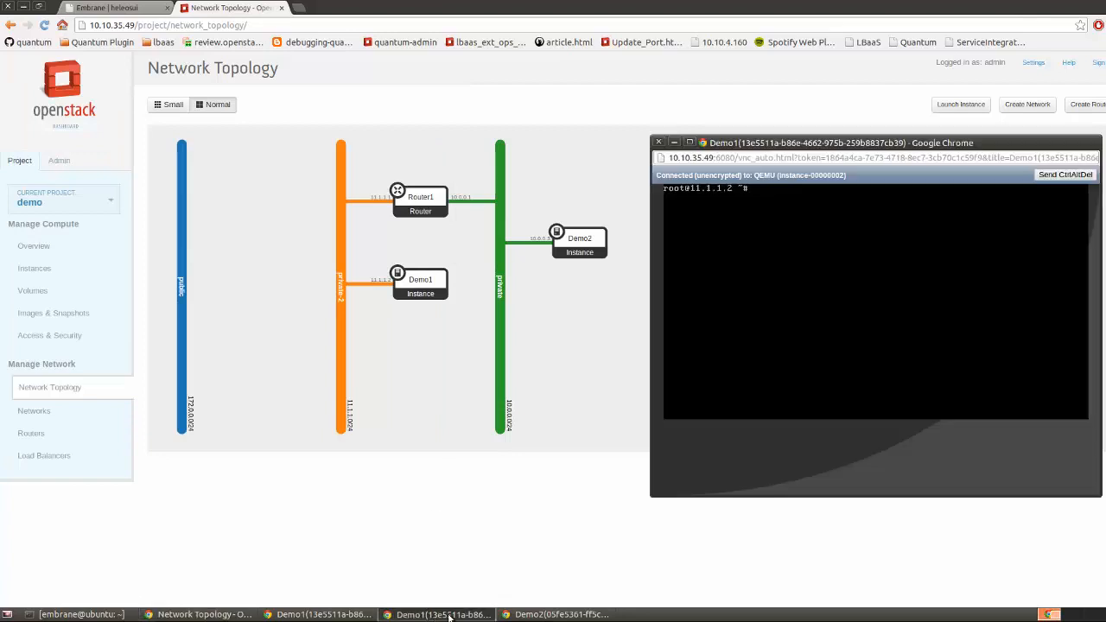
{"action": "left_click", "coordinate": [525, 614]}
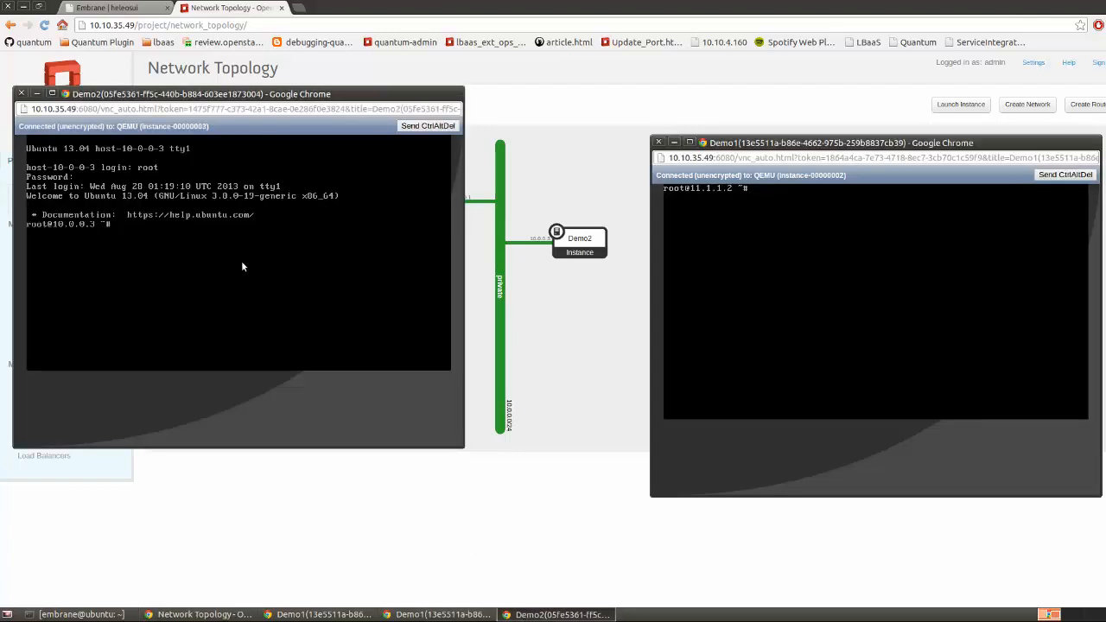
In Demo2, list addresses with ip addr and ping the router at 10.0.0.1
{"action": "key", "text": "ctrl+l"}
{"action": "type", "text": "ip addr"}
{"action": "key", "text": "Return"}
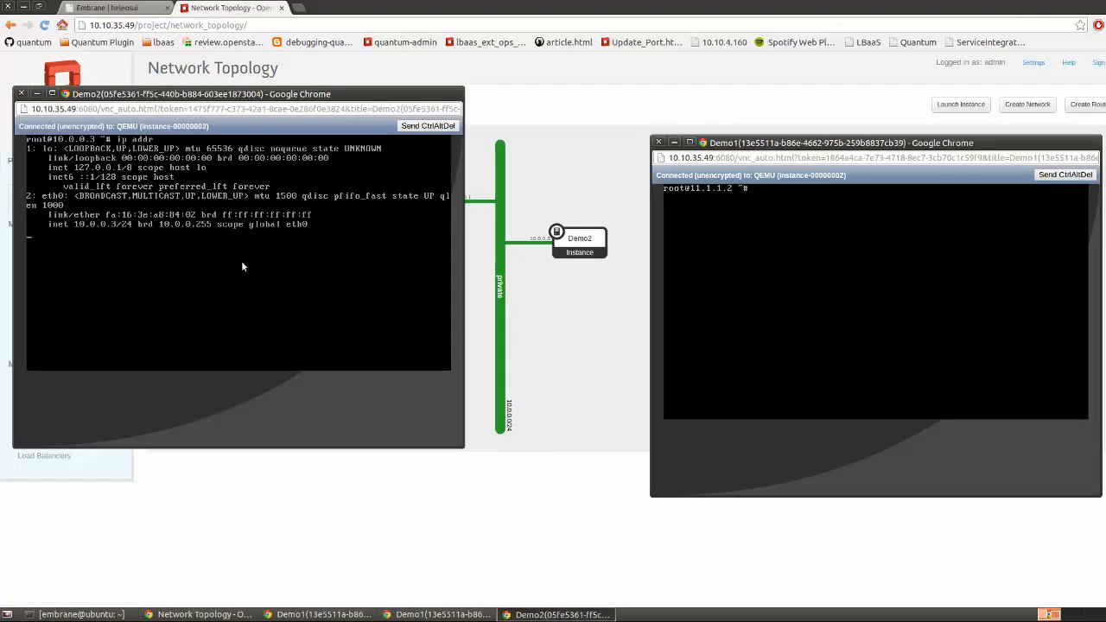
{"action": "type", "text": "ping 10.0.0.1"}
{"action": "key", "text": "Return"}
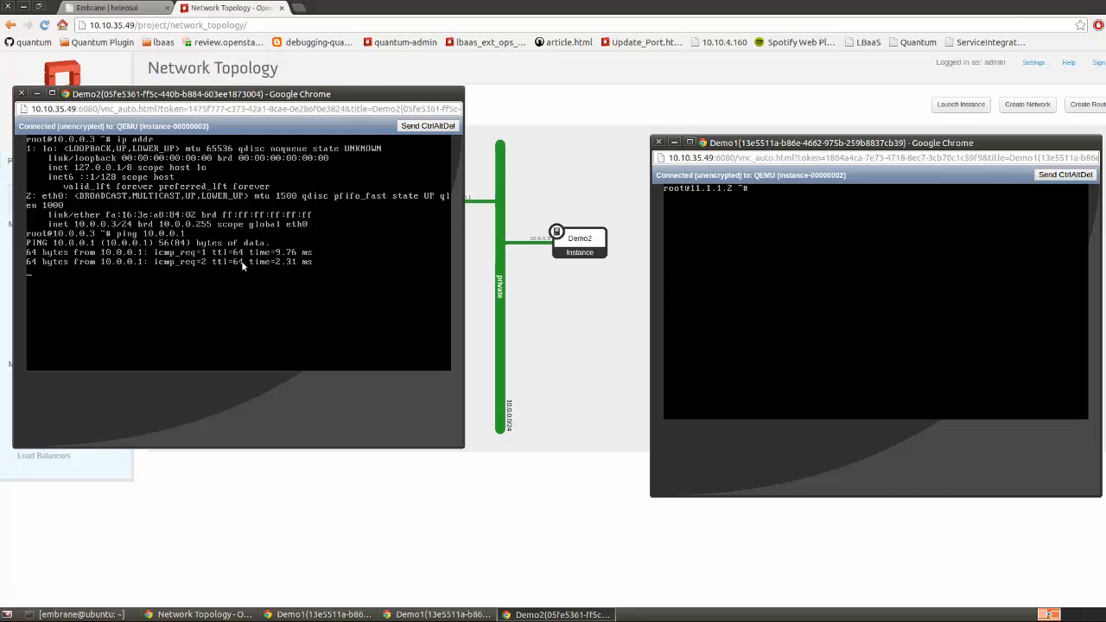
{"action": "key", "text": "ctrl+c"}
From the Demo1 console, ping Demo2 at 10.0.0.3 and stop after replies
{"action": "left_click", "coordinate": [827, 308]}
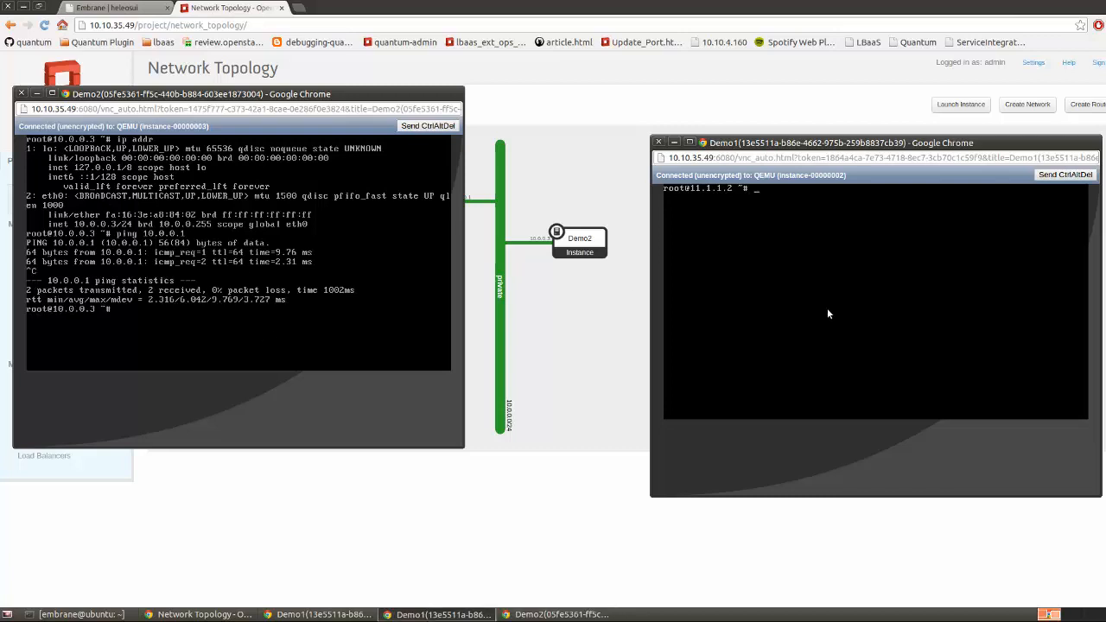
{"action": "type", "text": "ping 10.0.0.3"}
{"action": "key", "text": "Return"}
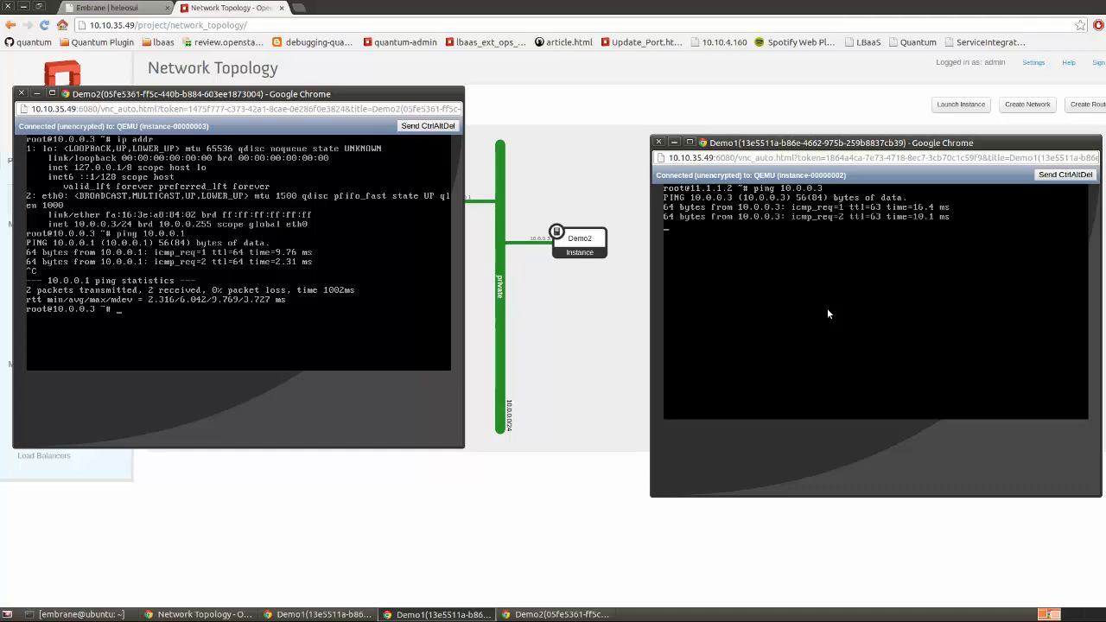
{"action": "key", "text": "ctrl+c"}
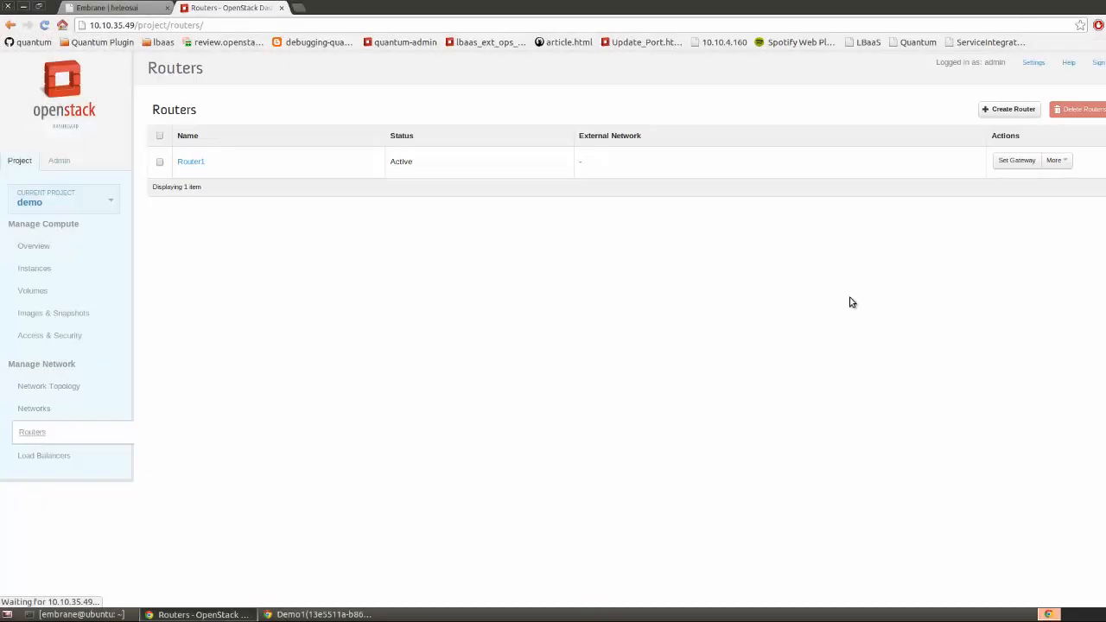
Set Router1's gateway to the 'public' external network and open the Network Topology view
{"action": "left_click", "coordinate": [1017, 161]}
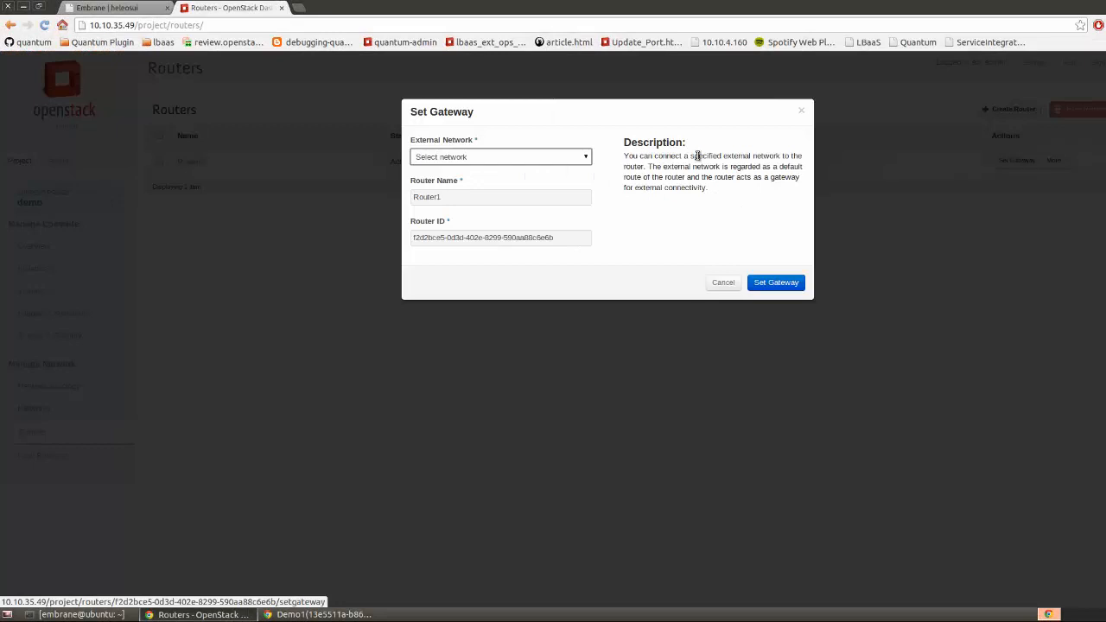
{"action": "left_click", "coordinate": [570, 157]}
{"action": "left_click", "coordinate": [547, 178]}
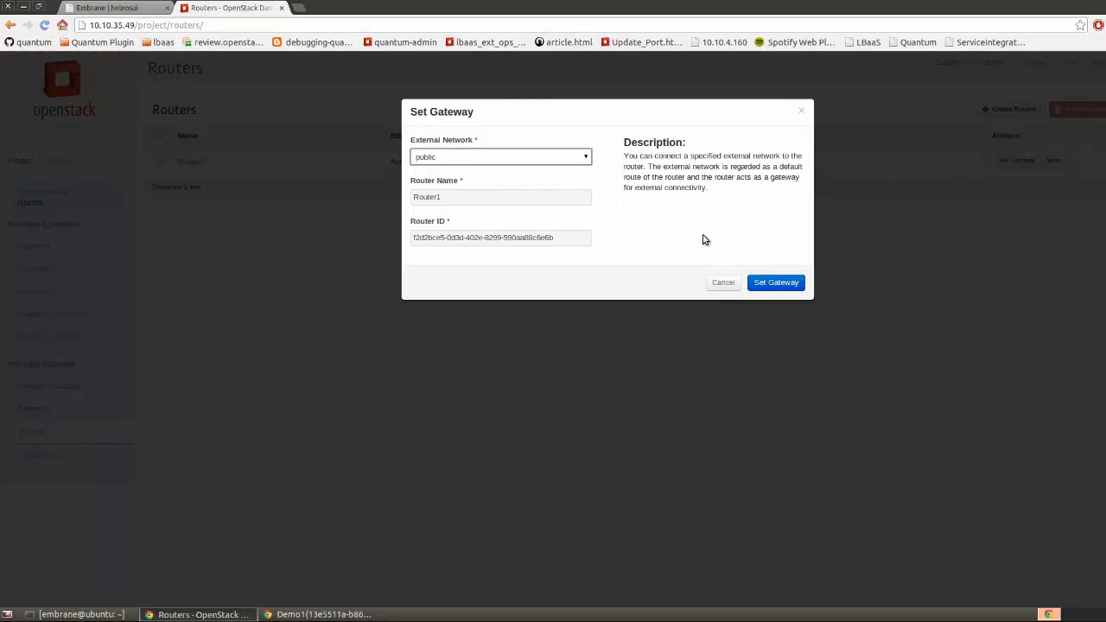
{"action": "left_click", "coordinate": [769, 283]}
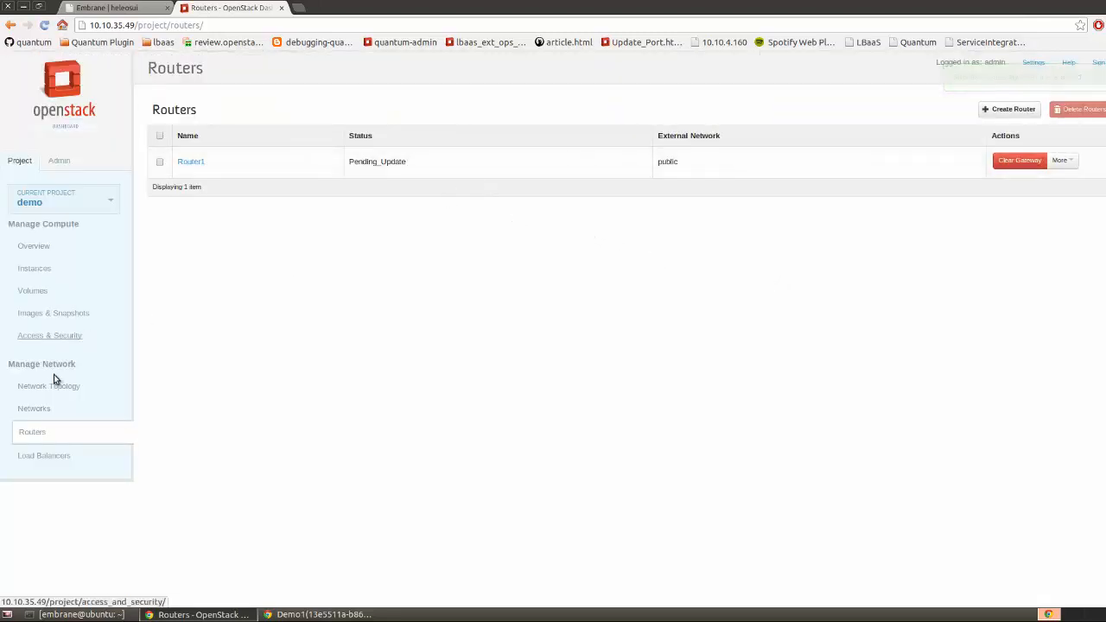
{"action": "left_click", "coordinate": [38, 390]}
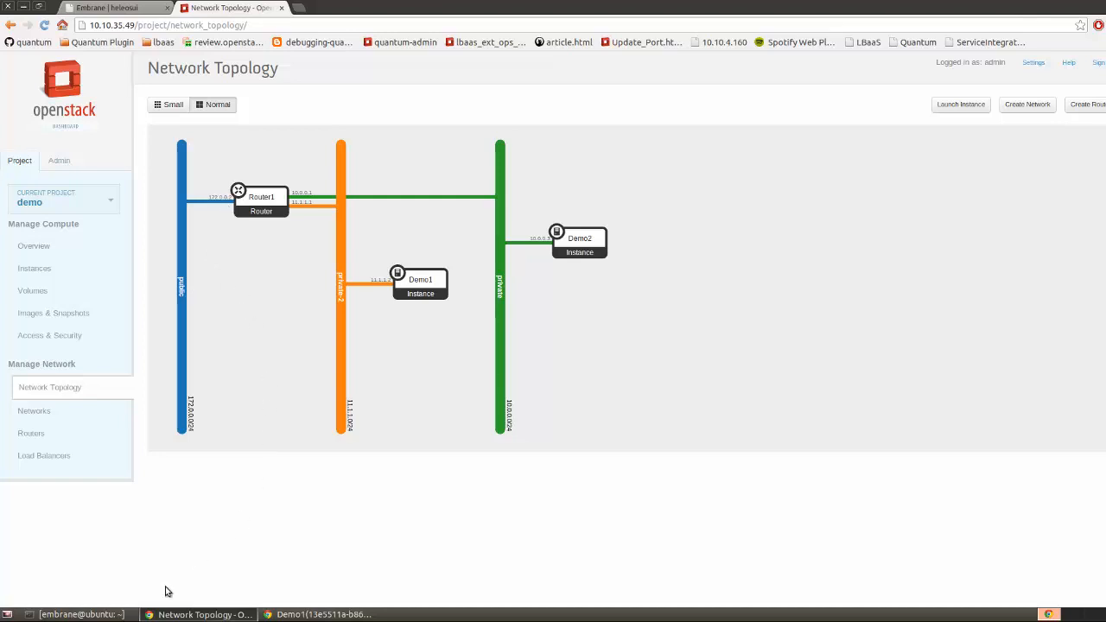
Ping 172.0.0.2 from the host terminal, getting 4 of 4 replies, then clear the output
{"action": "left_click", "coordinate": [102, 614]}
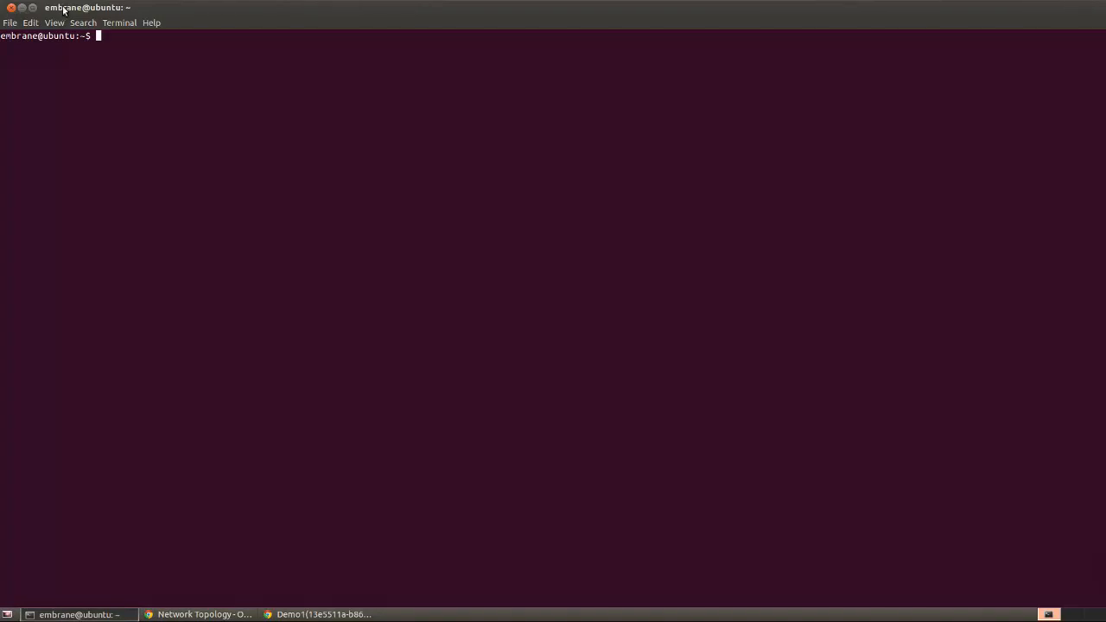
{"action": "left_click_drag", "start_coordinate": [62, 10], "coordinate": [414, 109]}
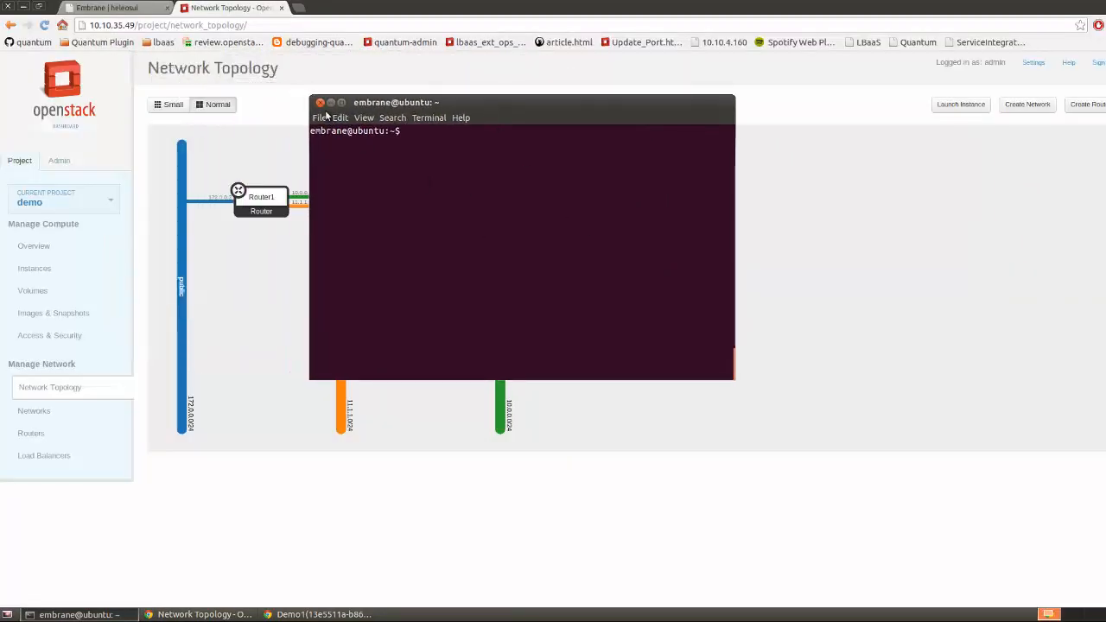
{"action": "type", "text": "ping 172.0.0.2"}
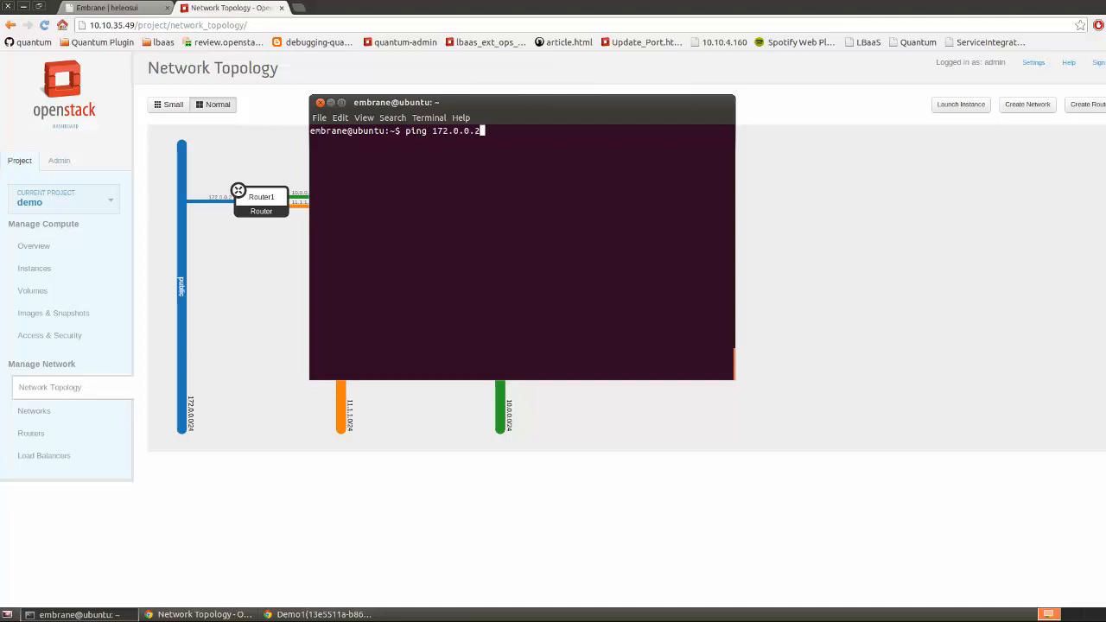
{"action": "key", "text": "Return"}
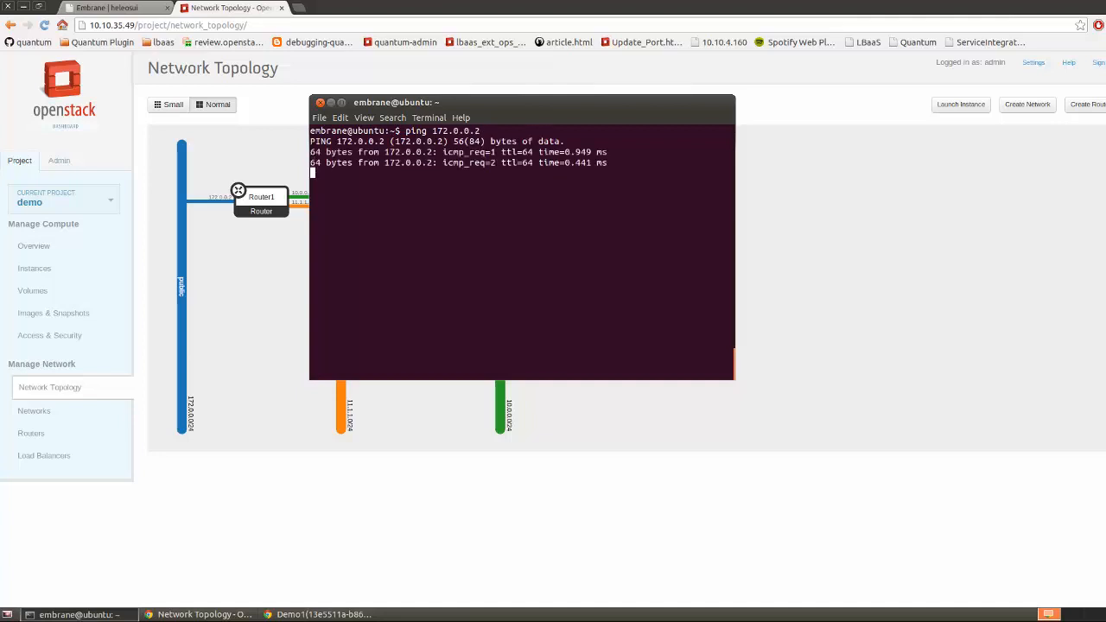
{"action": "key", "text": "ctrl+c"}
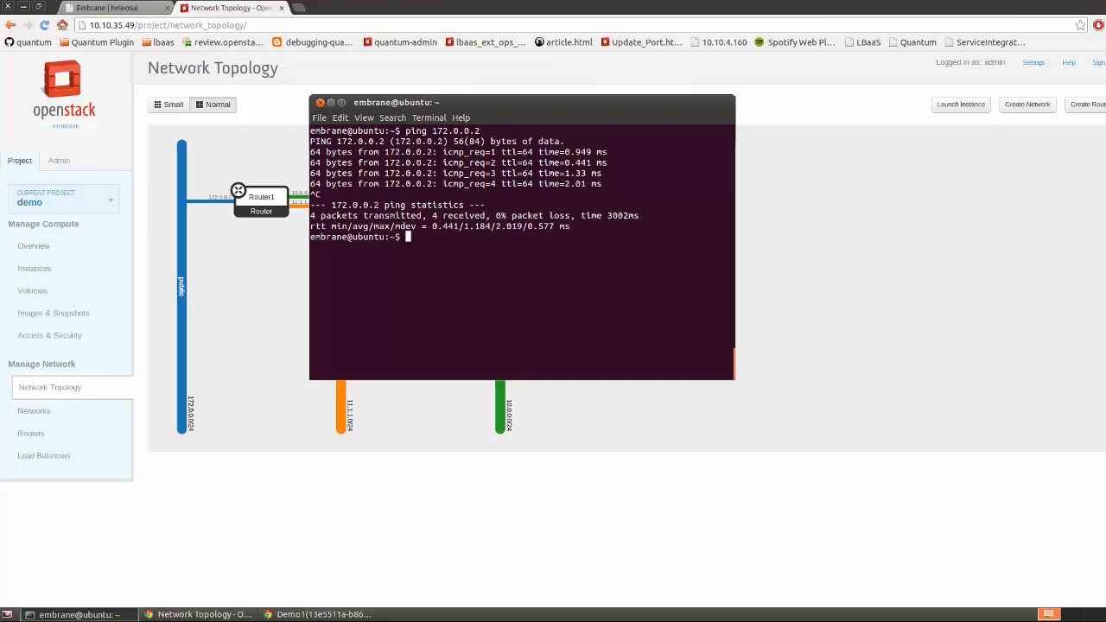
{"action": "key", "text": "ctrl+l"}
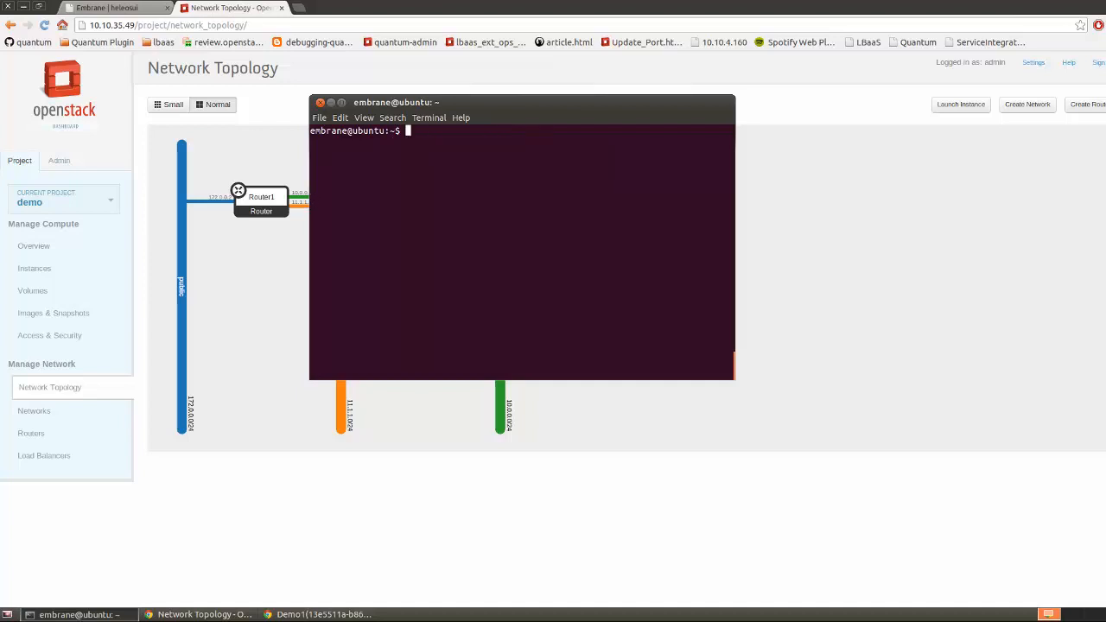
{"action": "left_click_drag", "start_coordinate": [476, 107], "coordinate": [742, 155]}
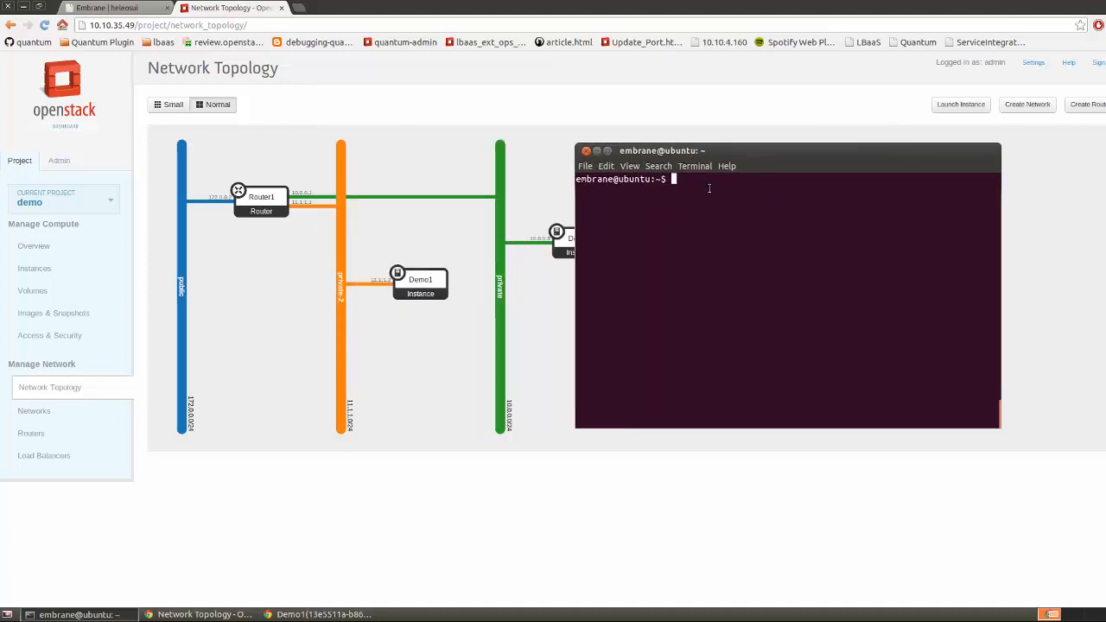
{"action": "left_click", "coordinate": [406, 281]}
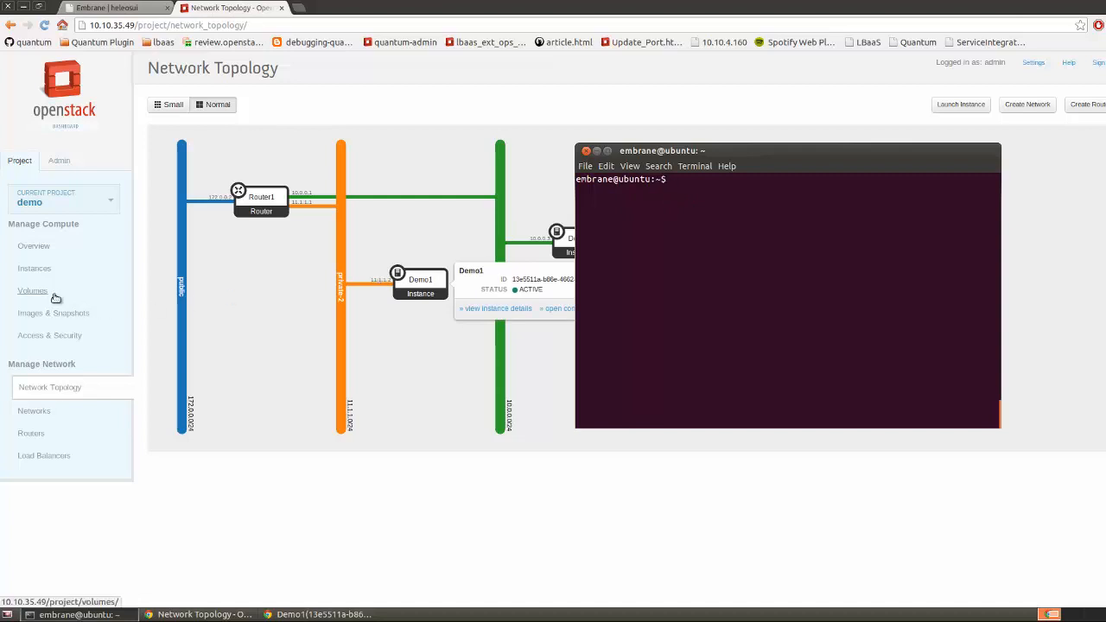
Allocate a floating IP (172.0.0.3) to the project from the public pool
{"action": "left_click", "coordinate": [49, 343]}
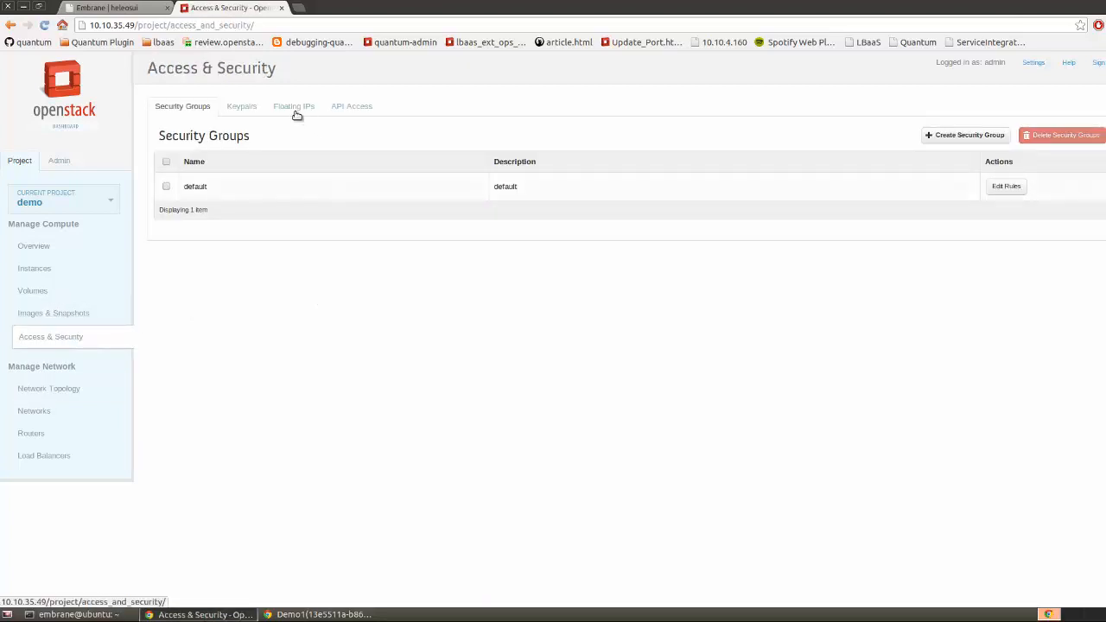
{"action": "left_click", "coordinate": [294, 112]}
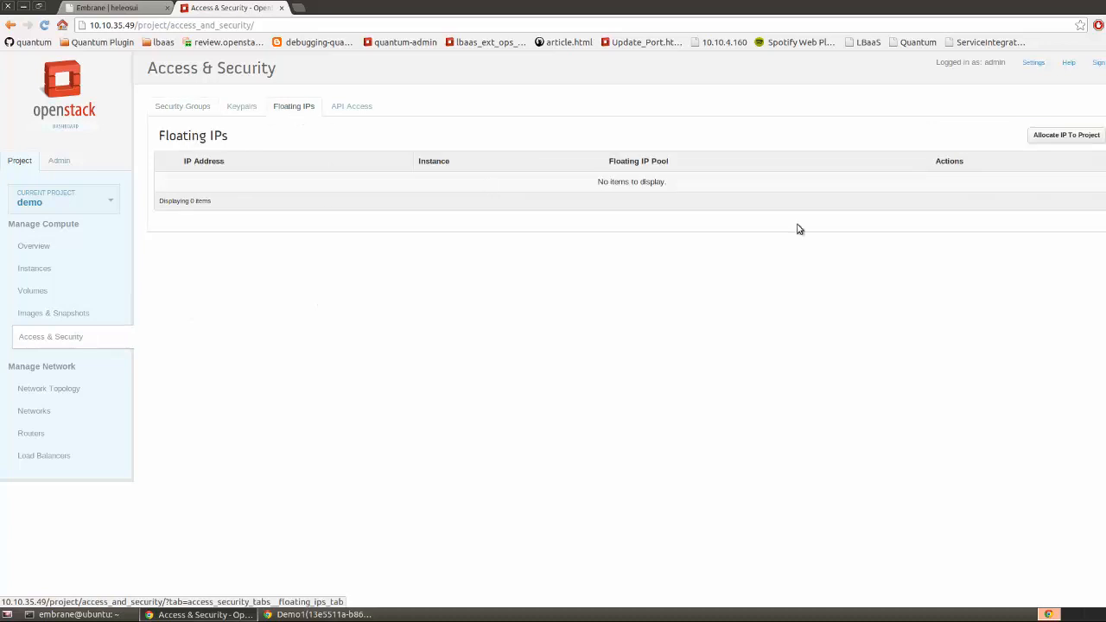
{"action": "left_click", "coordinate": [1035, 136]}
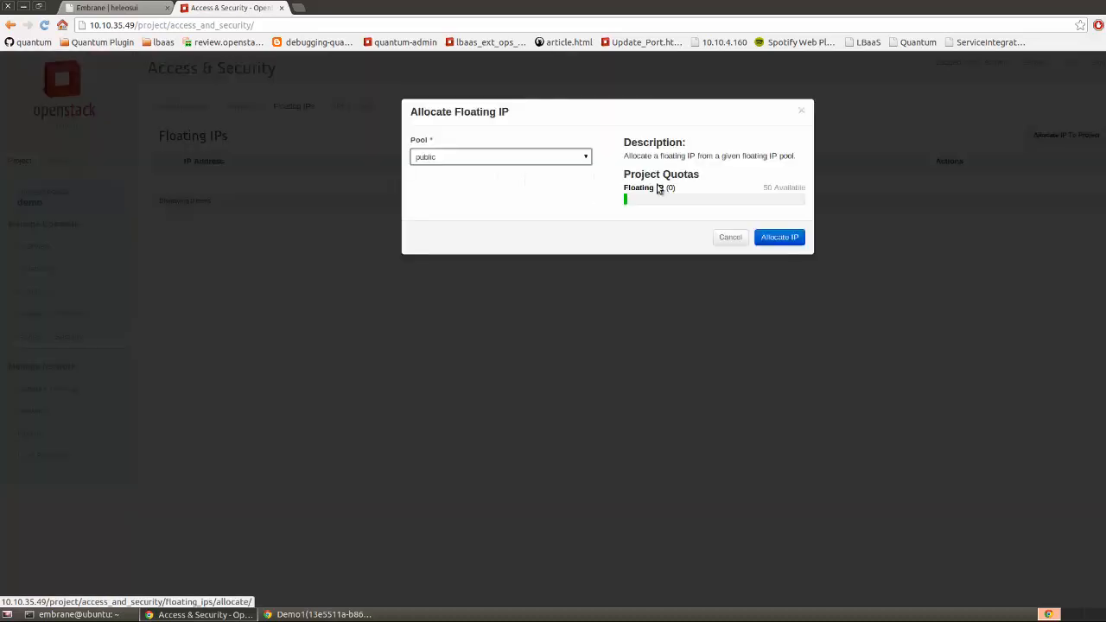
{"action": "left_click", "coordinate": [585, 157]}
{"action": "left_click", "coordinate": [571, 170]}
{"action": "left_click", "coordinate": [787, 236]}
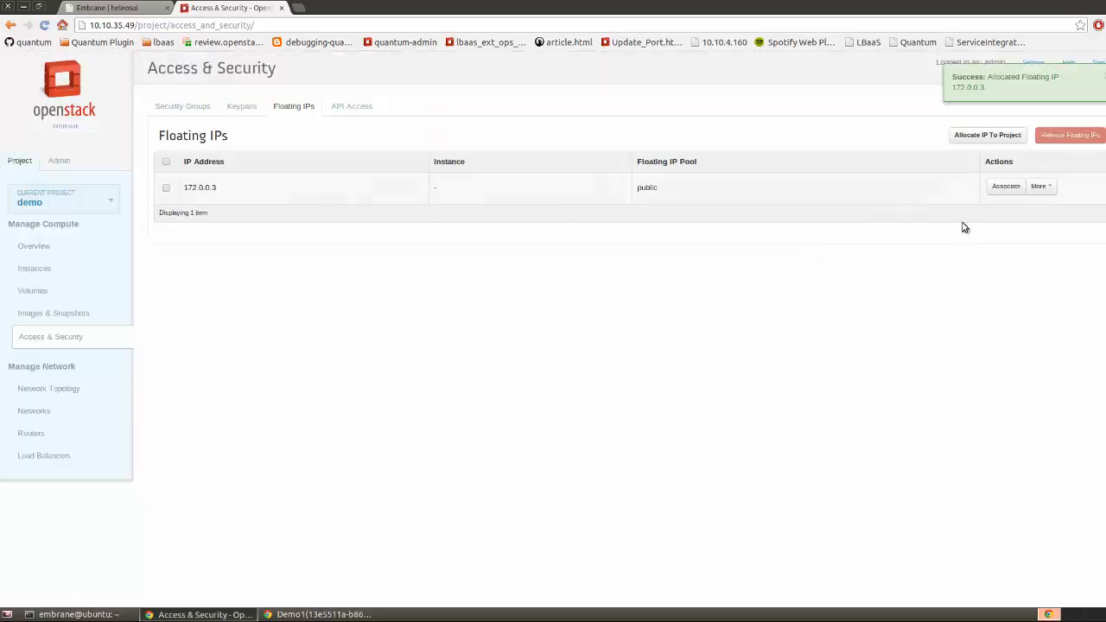
Associate floating IP 172.0.0.3 with Demo1's port 11.1.1.2, then return to the topology
{"action": "left_click", "coordinate": [997, 192]}
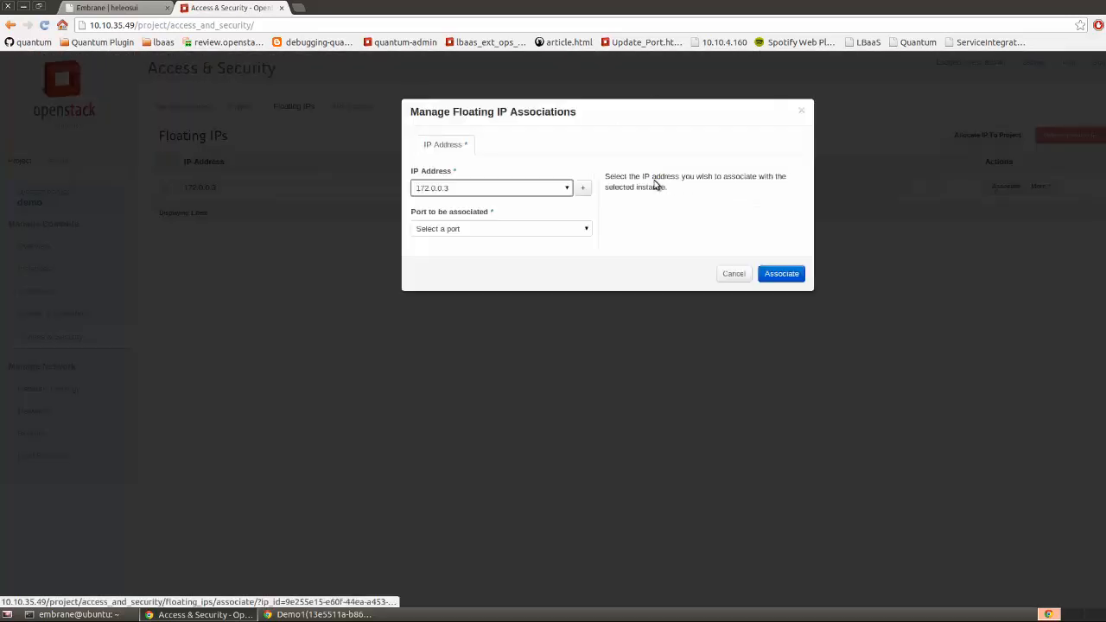
{"action": "left_click", "coordinate": [581, 229]}
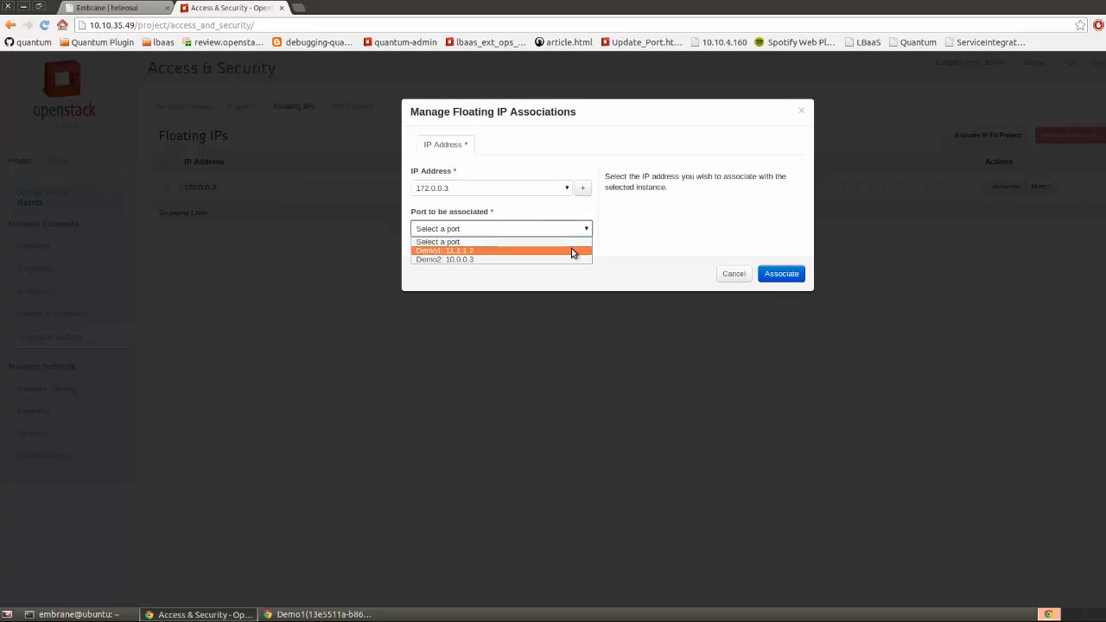
{"action": "left_click", "coordinate": [571, 248]}
{"action": "left_click", "coordinate": [793, 274]}
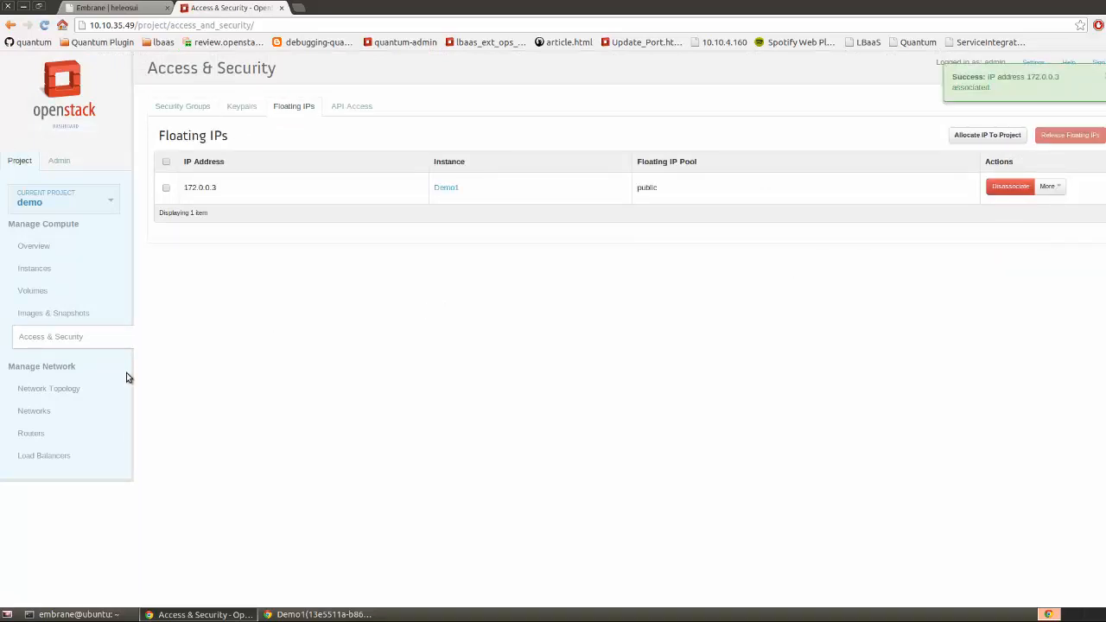
{"action": "left_click", "coordinate": [75, 388]}
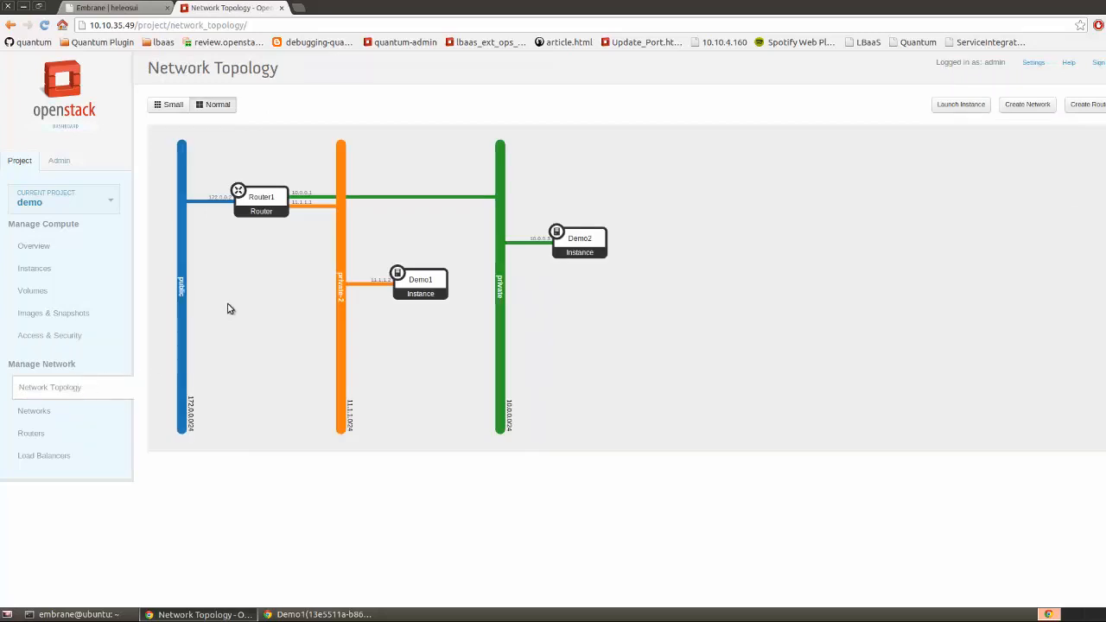
{"action": "mouse_move", "coordinate": [176, 205]}
{"action": "left_mouse_down"}
{"action": "mouse_move", "coordinate": [155, 203]}
{"action": "mouse_move", "coordinate": [157, 181]}
{"action": "mouse_move", "coordinate": [132, 204]}
{"action": "mouse_move", "coordinate": [153, 216]}
{"action": "mouse_move", "coordinate": [157, 205]}
{"action": "left_mouse_up"}
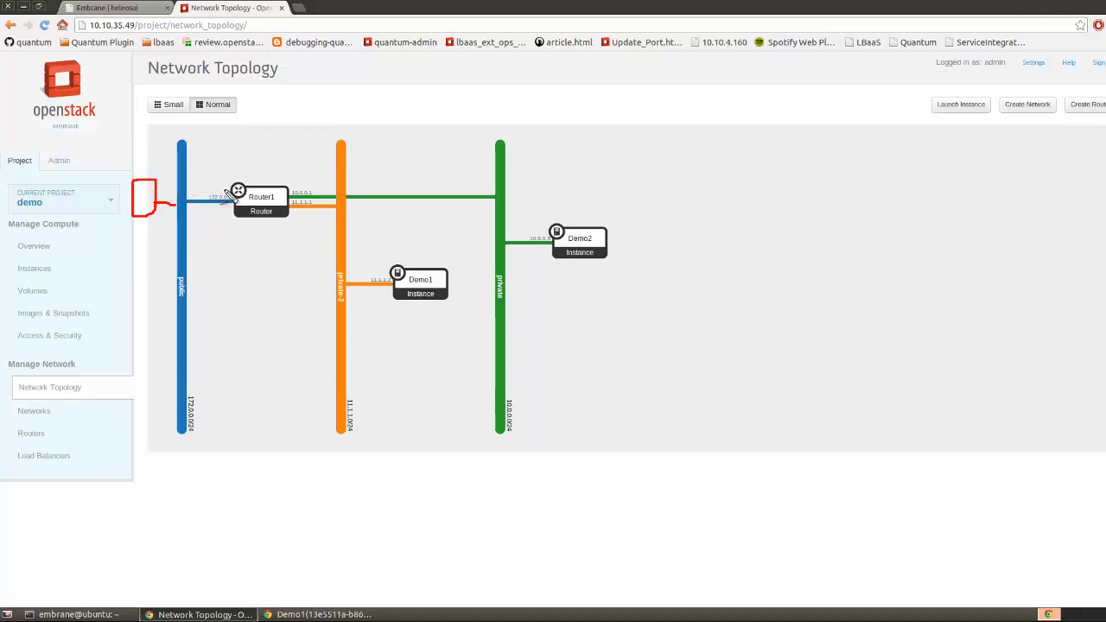
{"action": "mouse_move", "coordinate": [191, 187]}
{"action": "left_mouse_down"}
{"action": "mouse_move", "coordinate": [311, 174]}
{"action": "mouse_move", "coordinate": [397, 259]}
{"action": "left_mouse_up"}
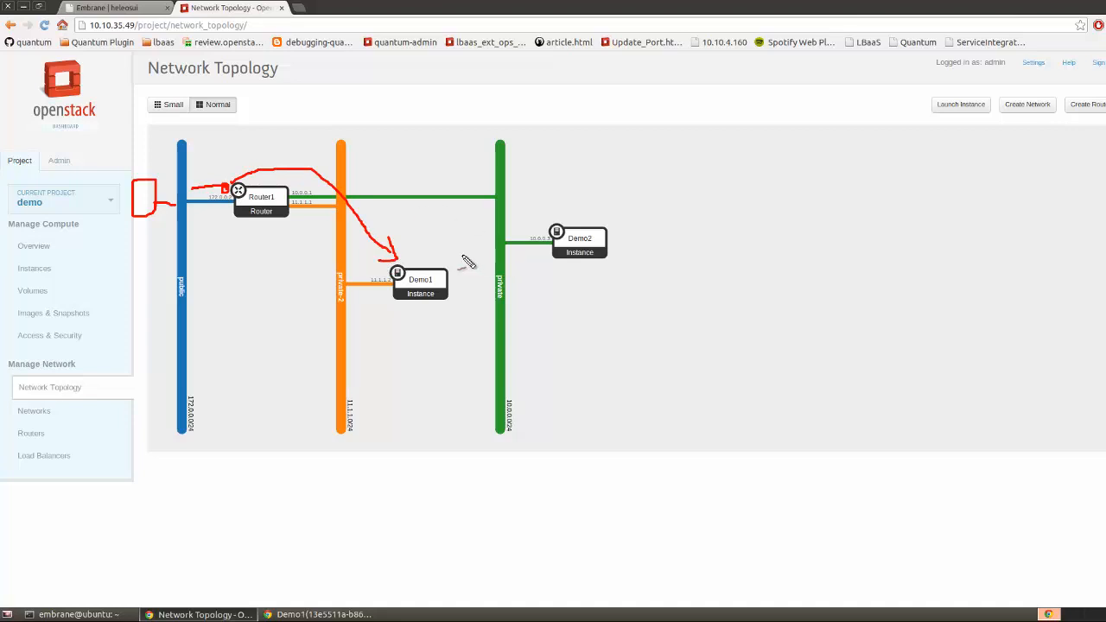
{"action": "key", "text": "Escape"}
Ping Demo1's floating IP 172.0.0.3 from the host terminal, find no replies, then go to Access & Security
{"action": "left_click", "coordinate": [28, 271]}
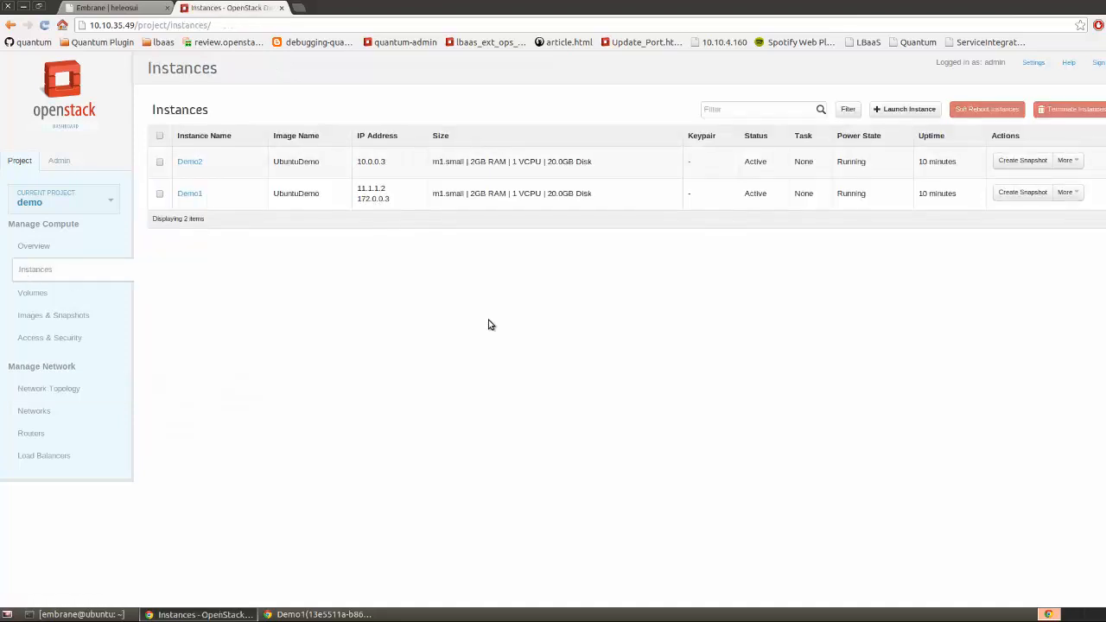
{"action": "left_click", "coordinate": [78, 615]}
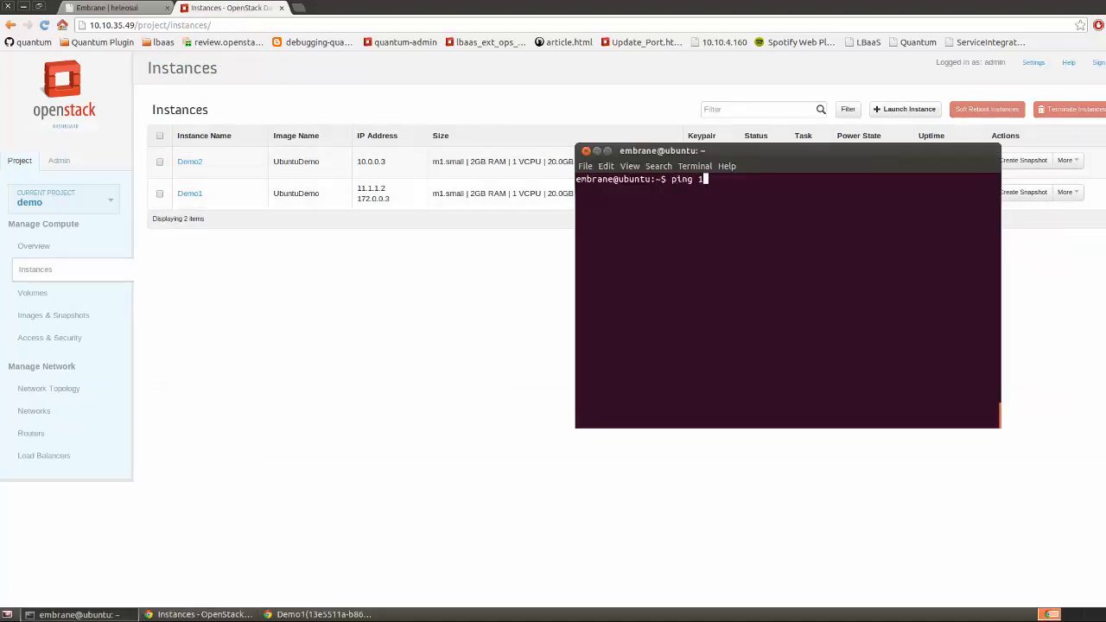
{"action": "type", "text": "ping 172.0.0.3"}
{"action": "key", "text": "Return"}
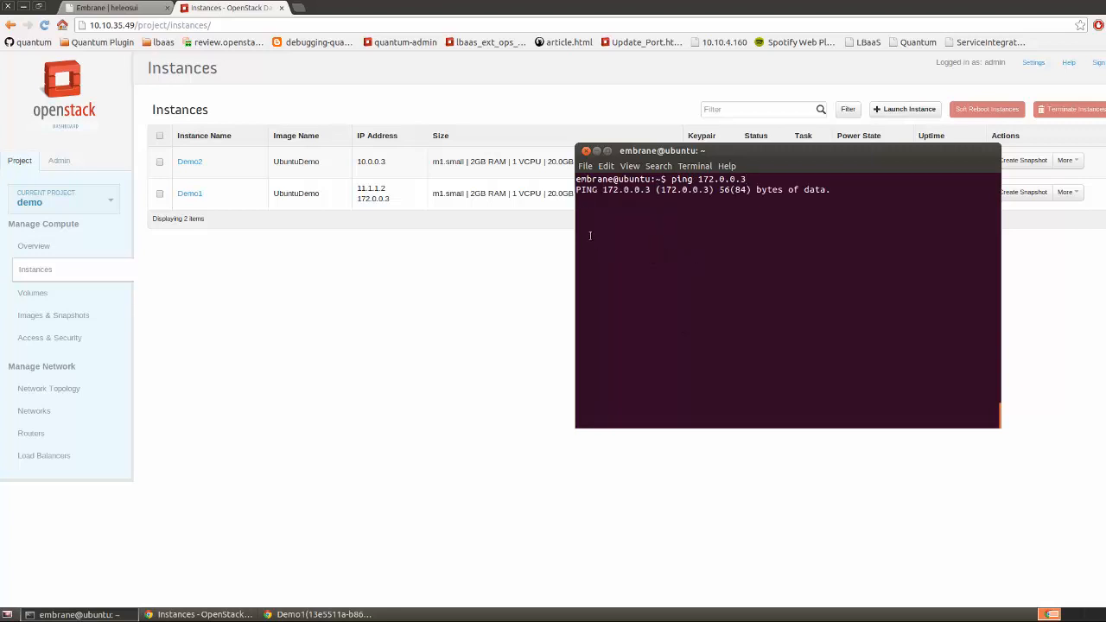
{"action": "key", "text": "ctrl+c"}
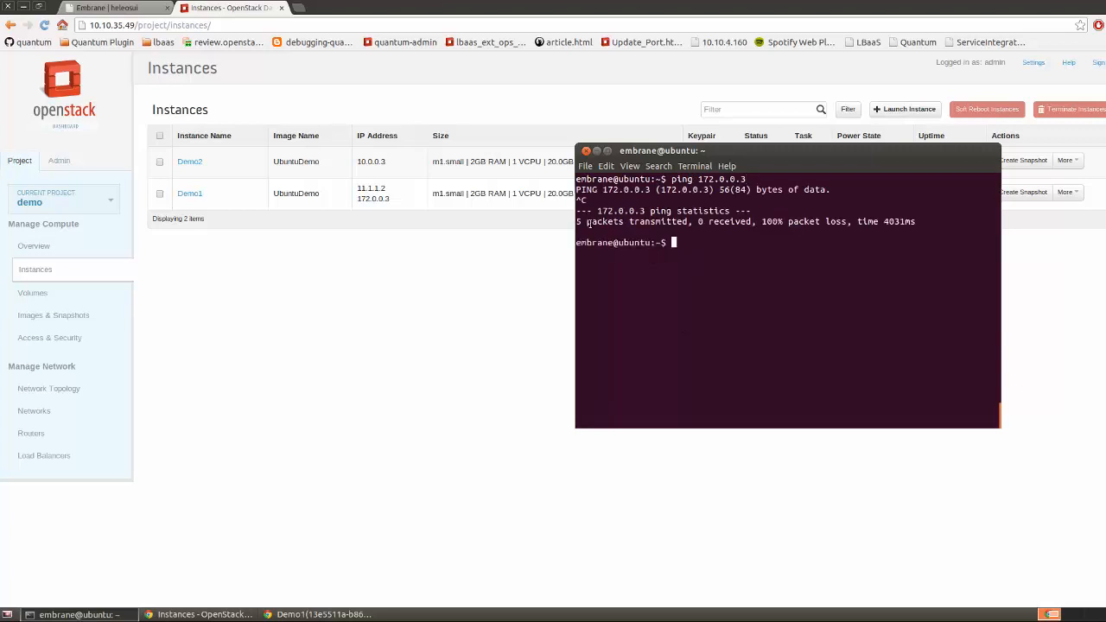
{"action": "left_click", "coordinate": [597, 152]}
{"action": "left_click", "coordinate": [26, 340]}
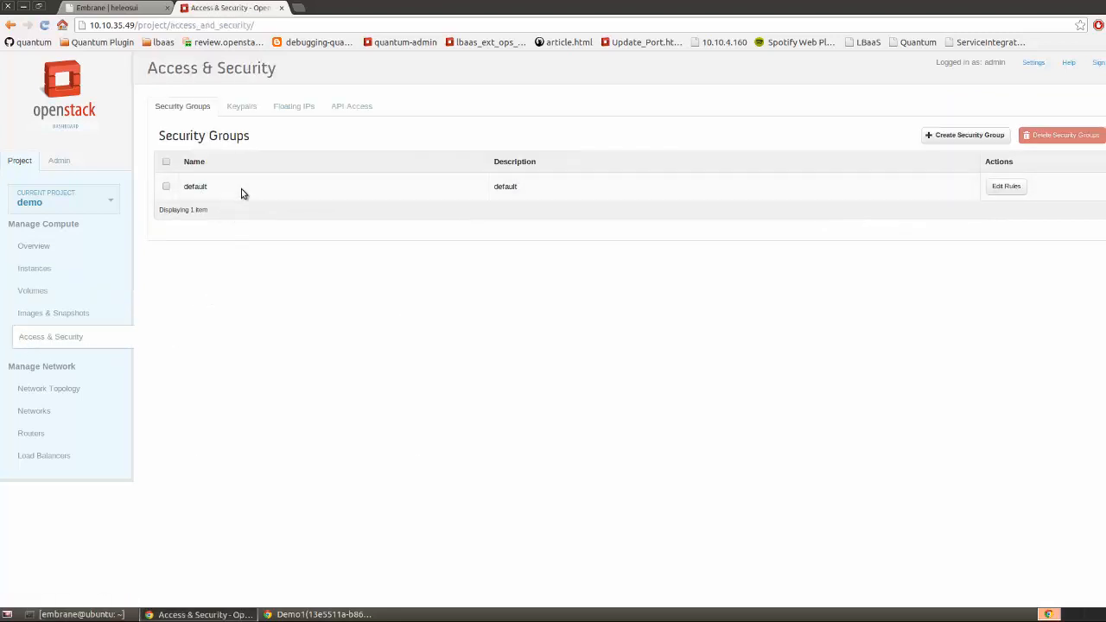
Add an Ingress ALL ICMP rule to the default security group
{"action": "left_click", "coordinate": [1008, 186]}
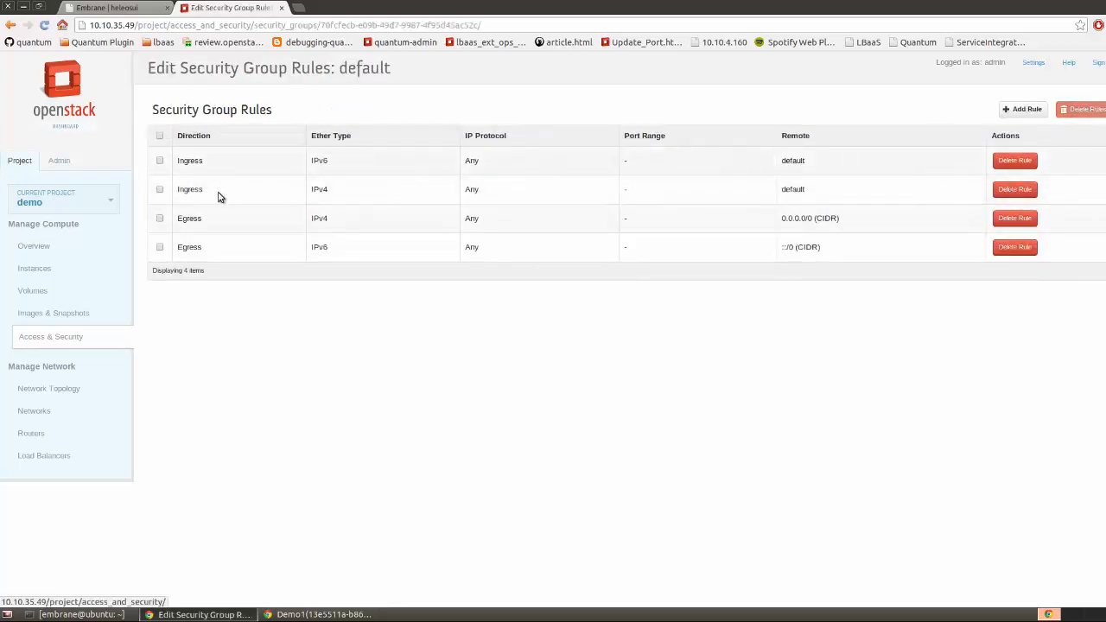
{"action": "left_click", "coordinate": [1025, 111]}
{"action": "left_click", "coordinate": [583, 155]}
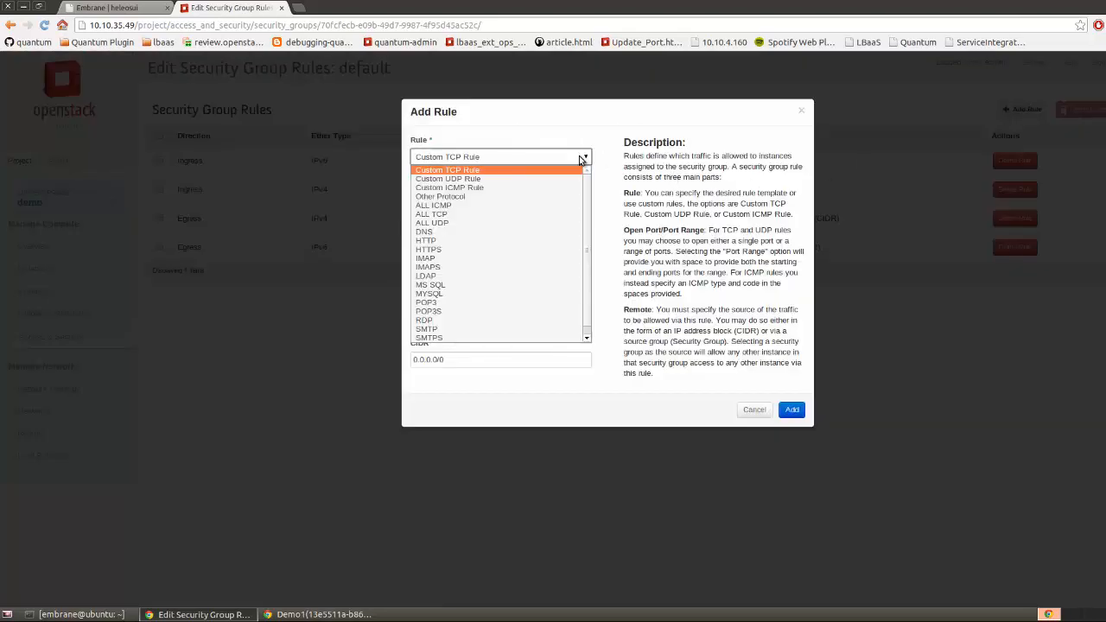
{"action": "left_click", "coordinate": [537, 204]}
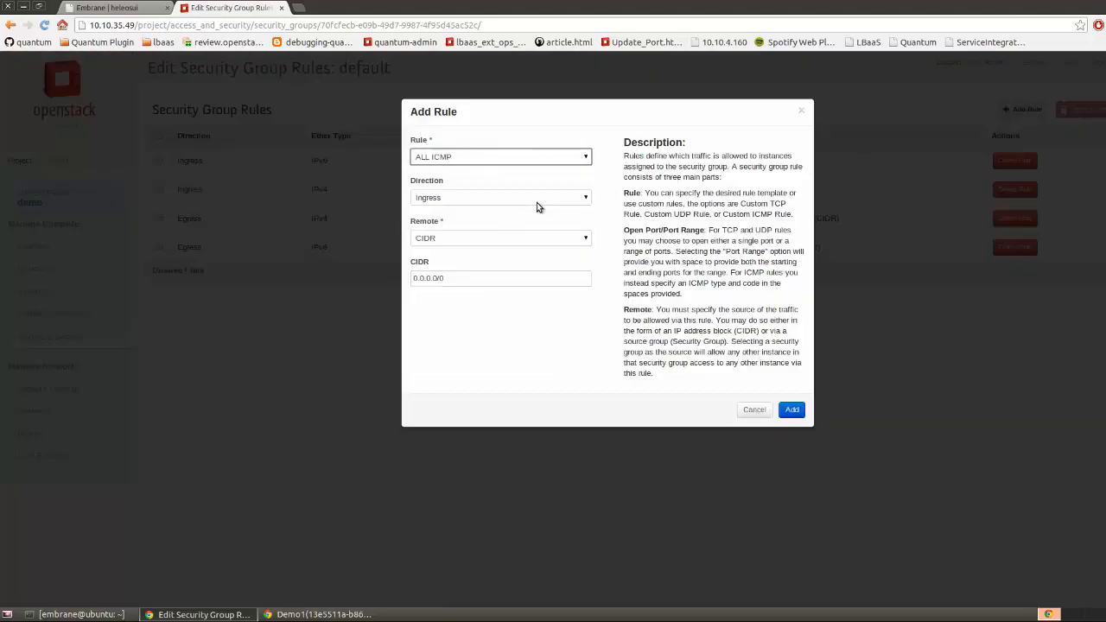
{"action": "left_click", "coordinate": [536, 200]}
{"action": "left_click", "coordinate": [594, 227]}
{"action": "left_click", "coordinate": [792, 410]}
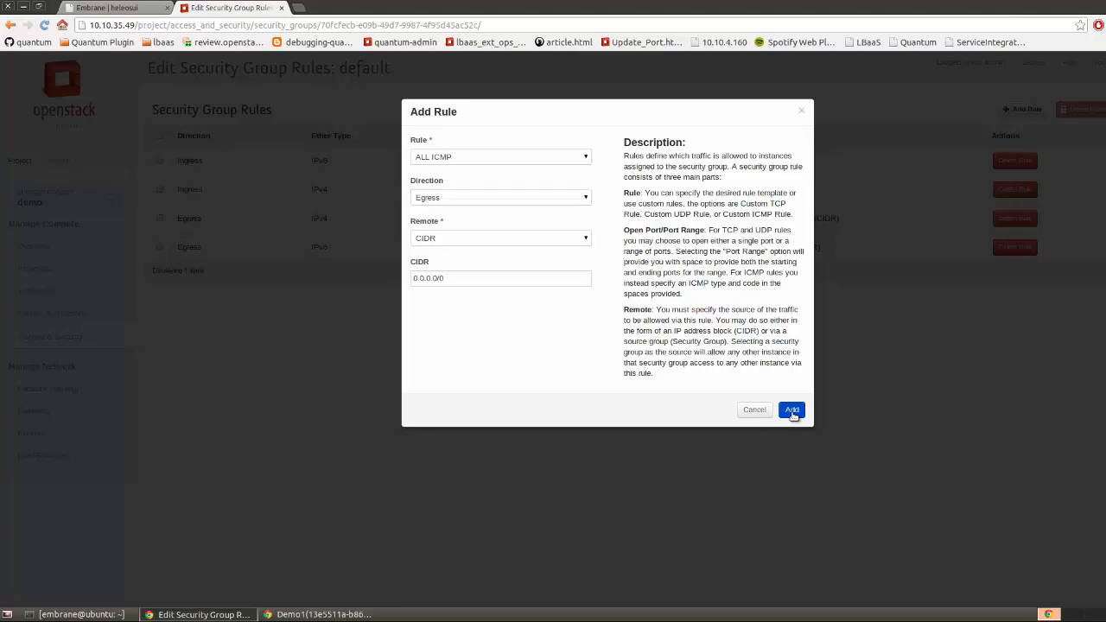
Add an ALL TCP rule (ports 1-65535) to the default security group
{"action": "left_click", "coordinate": [1009, 111]}
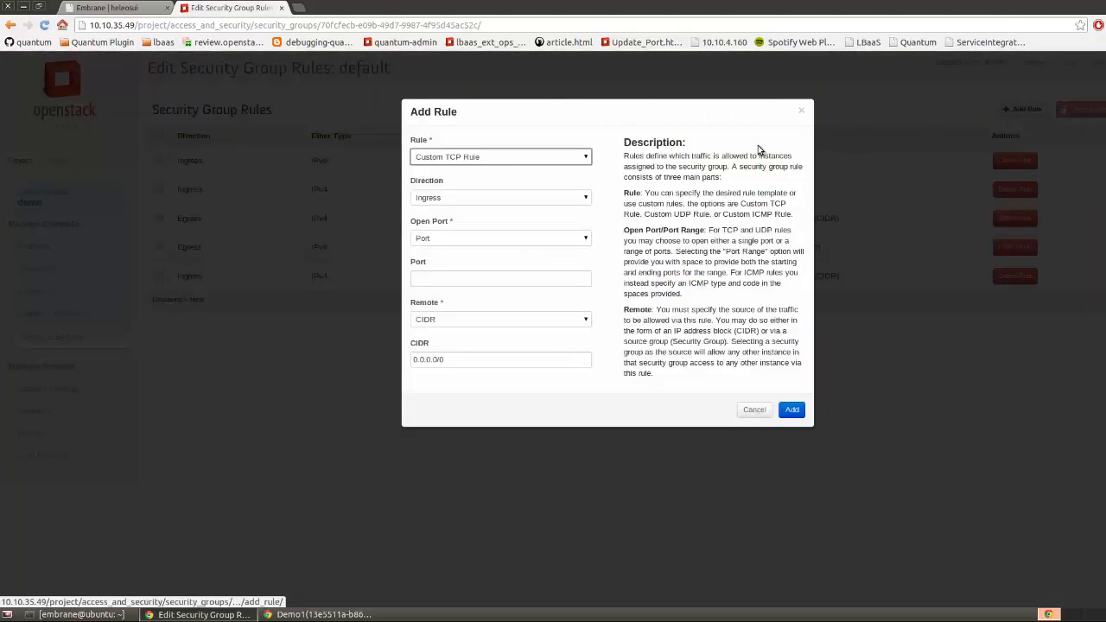
{"action": "left_click", "coordinate": [546, 162]}
{"action": "left_click", "coordinate": [521, 221]}
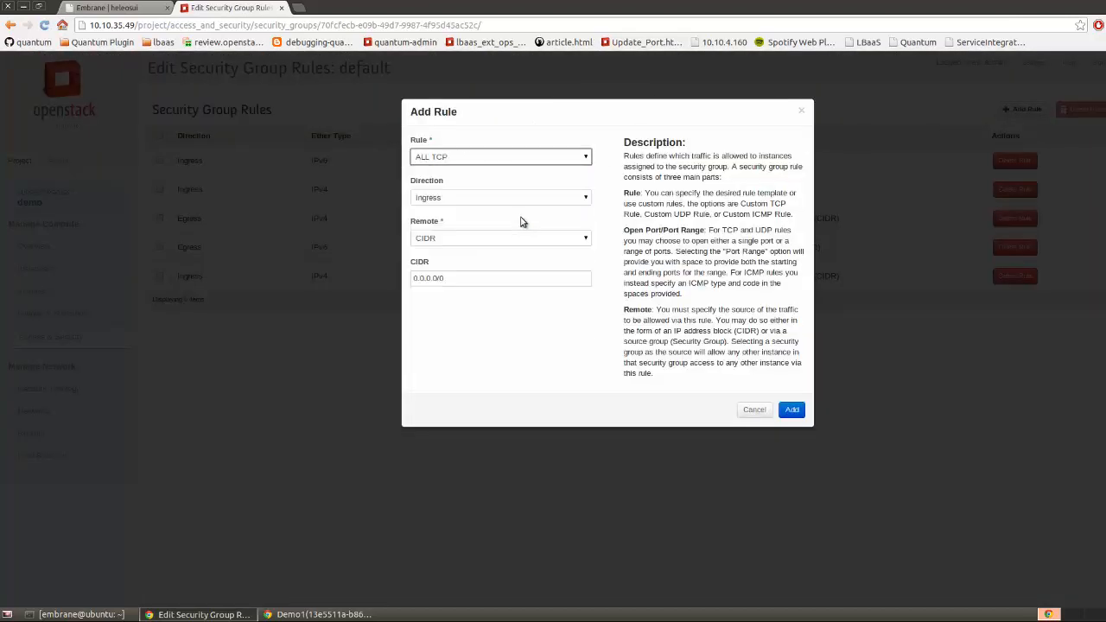
{"action": "left_click", "coordinate": [536, 198]}
{"action": "left_click", "coordinate": [529, 221]}
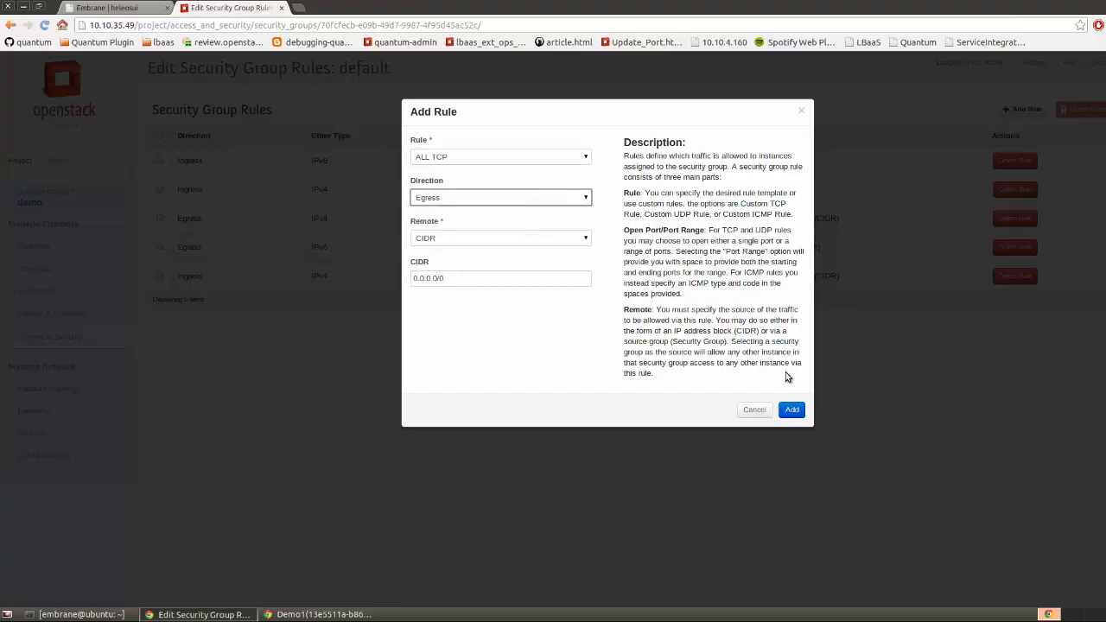
{"action": "left_click", "coordinate": [792, 411]}
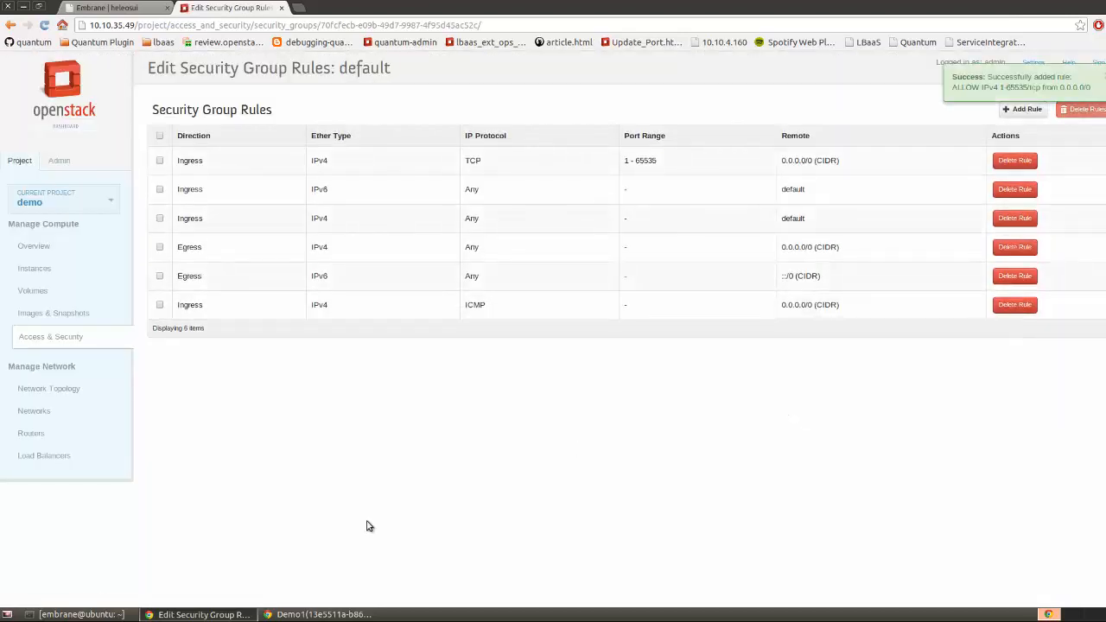
Rerun the ping to 172.0.0.3, now getting replies, then clear and minimize the terminal
{"action": "left_click", "coordinate": [95, 615]}
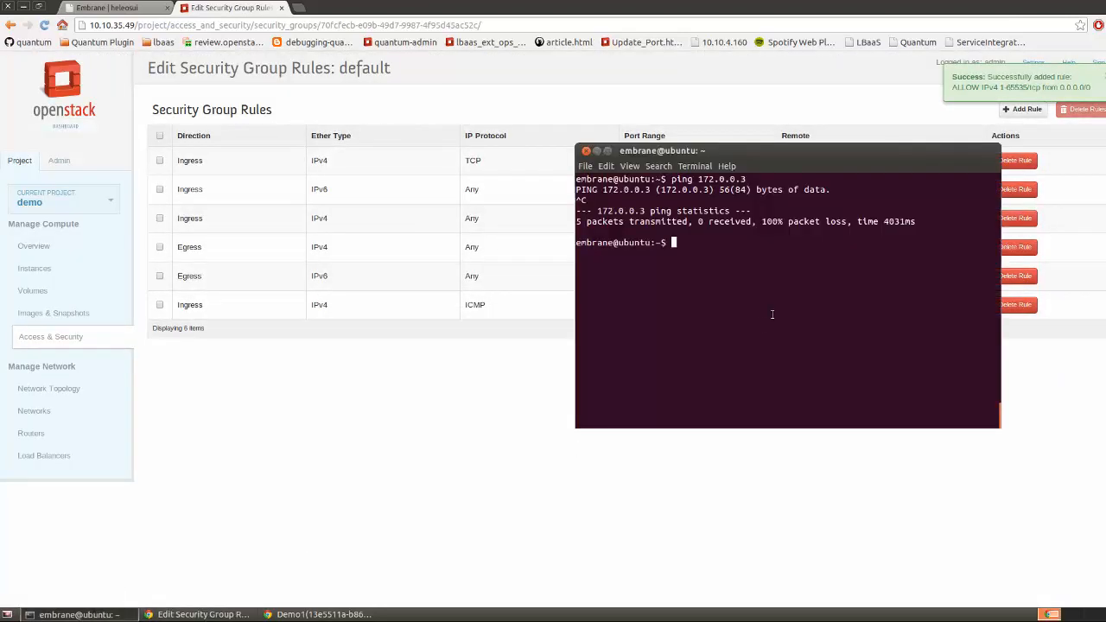
{"action": "key", "text": "Up"}
{"action": "key", "text": "Return"}
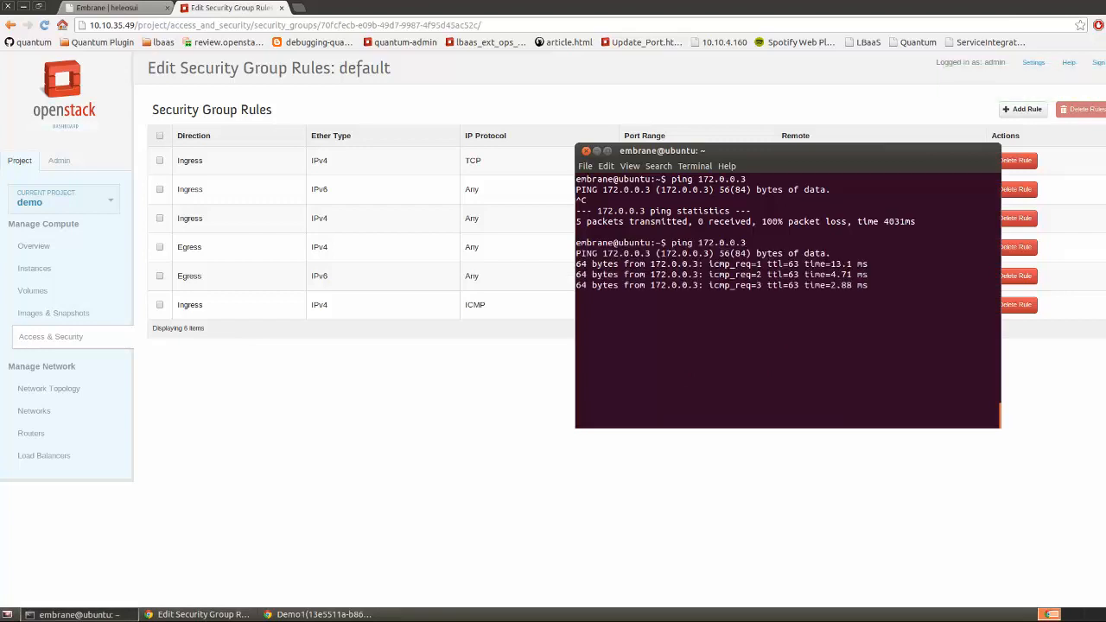
{"action": "key", "text": "ctrl+c"}
{"action": "key", "text": "ctrl+l"}
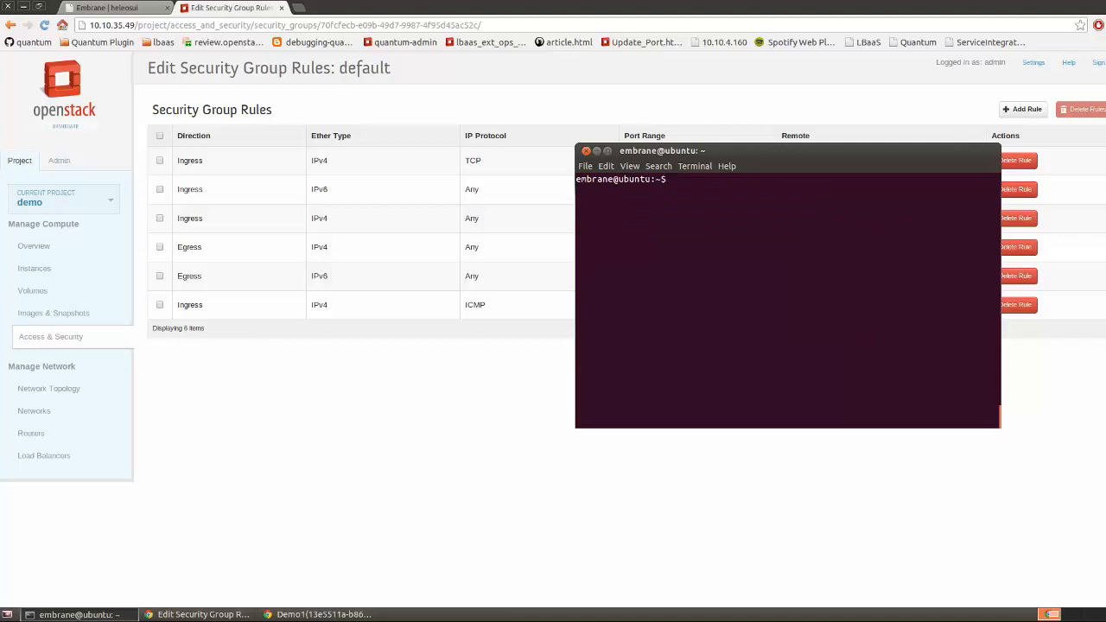
{"action": "left_click", "coordinate": [597, 152]}
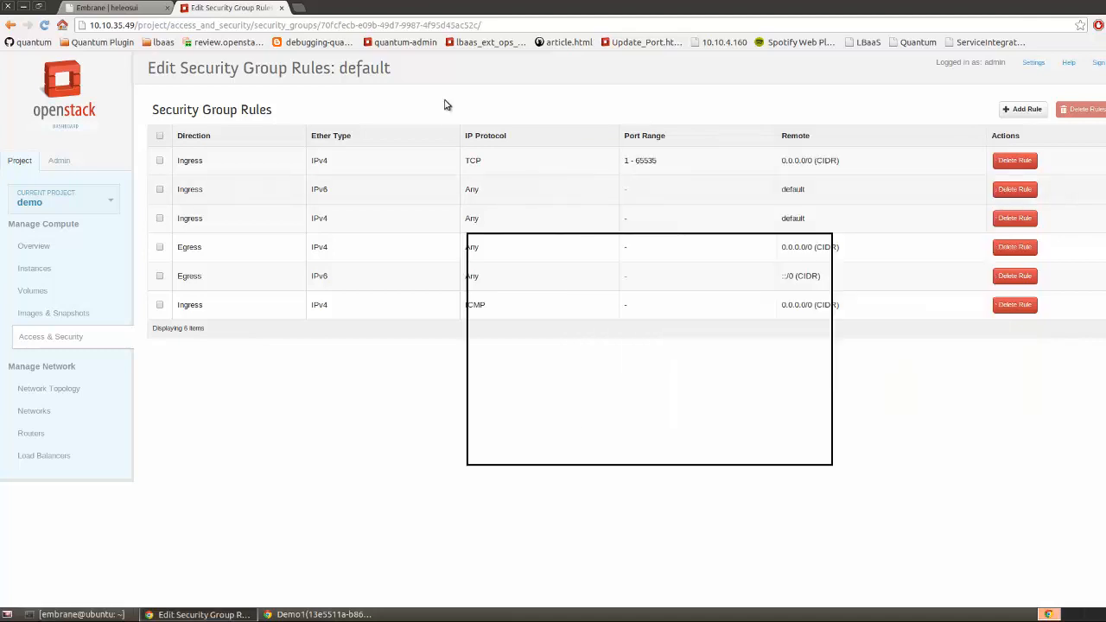
Load 172.0.0.3 in a new Chrome tab, check the page reads 11.1.1.2, and return to the rules tab
{"action": "left_click", "coordinate": [298, 9]}
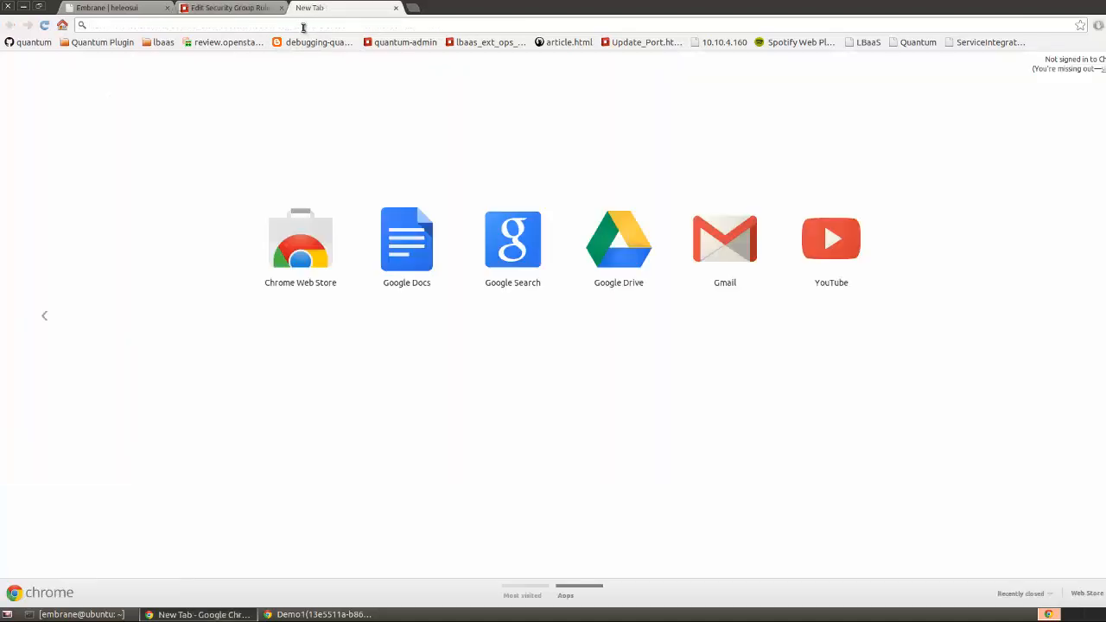
{"action": "type", "text": "172."}
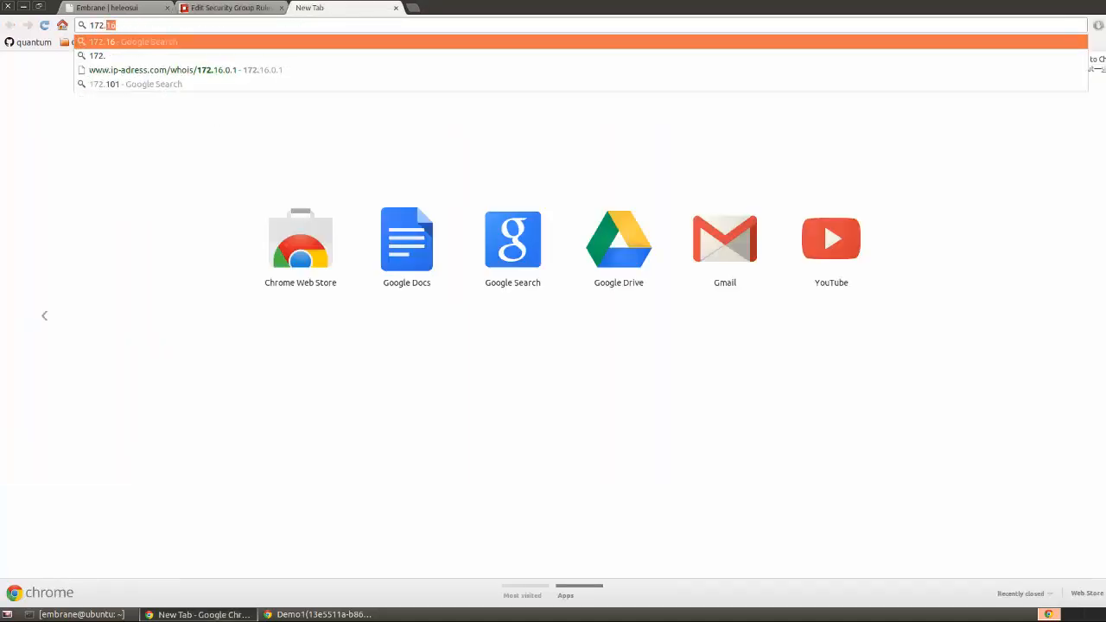
{"action": "type", "text": "0.0.3"}
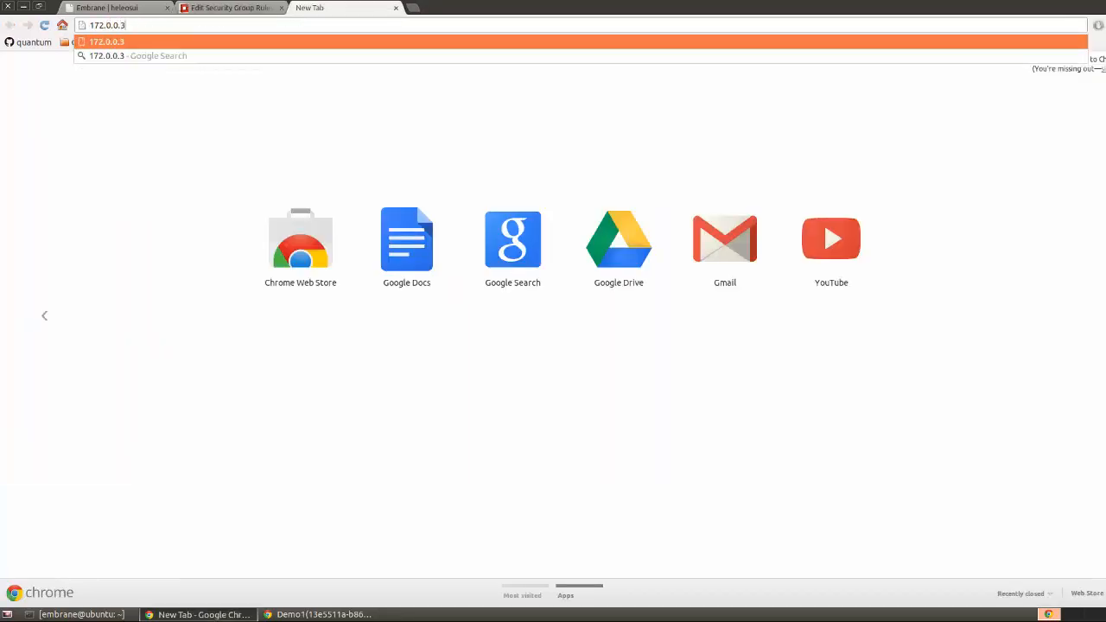
{"action": "key", "text": "Return"}
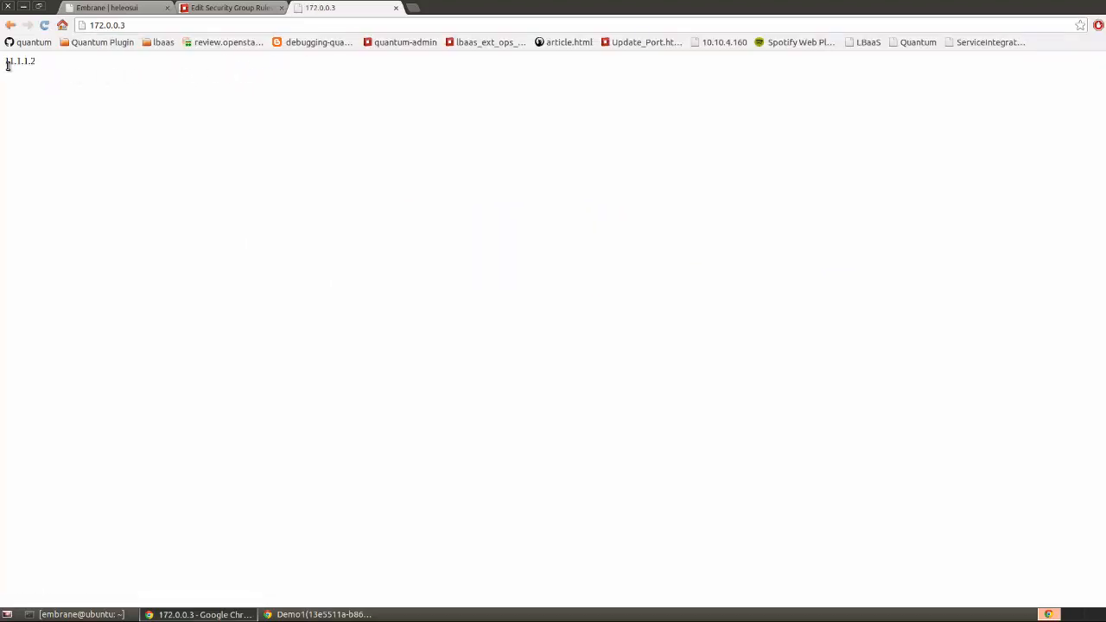
{"action": "left_click_drag", "start_coordinate": [6, 65], "coordinate": [36, 63]}
{"action": "left_click", "coordinate": [229, 7]}
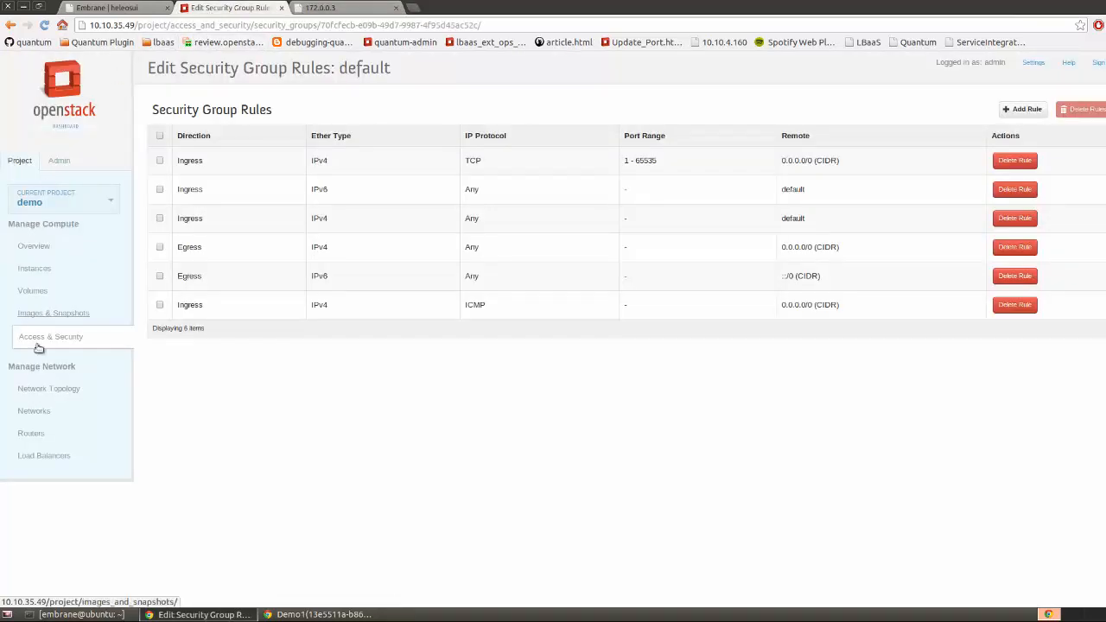
On the Load Balancers page, start a new pool named pool1
{"action": "left_click", "coordinate": [38, 391]}
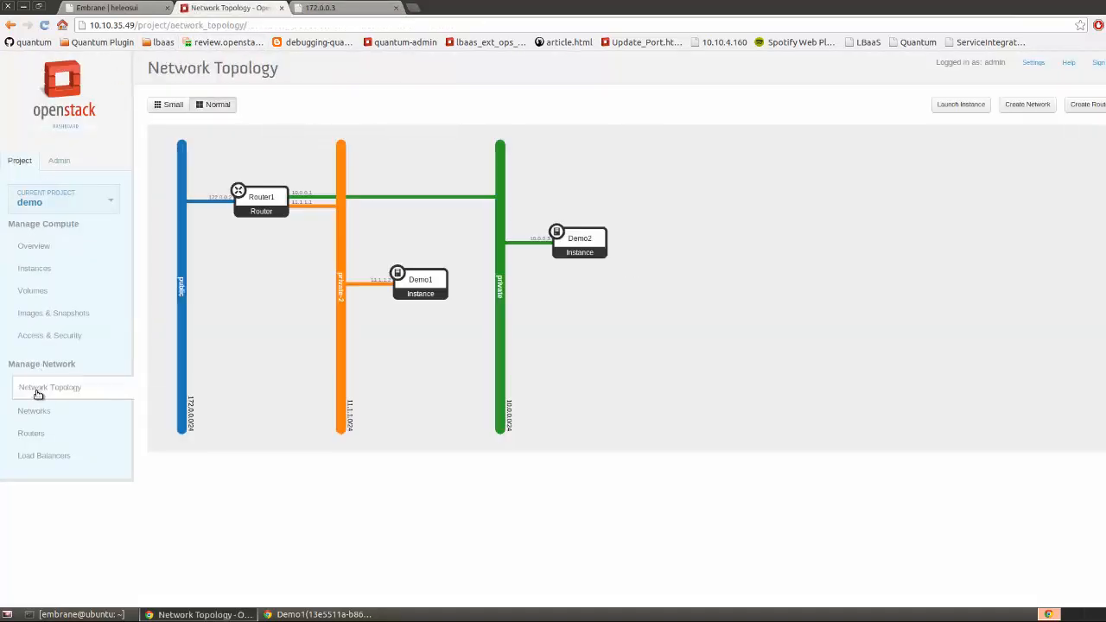
{"action": "left_click", "coordinate": [42, 454]}
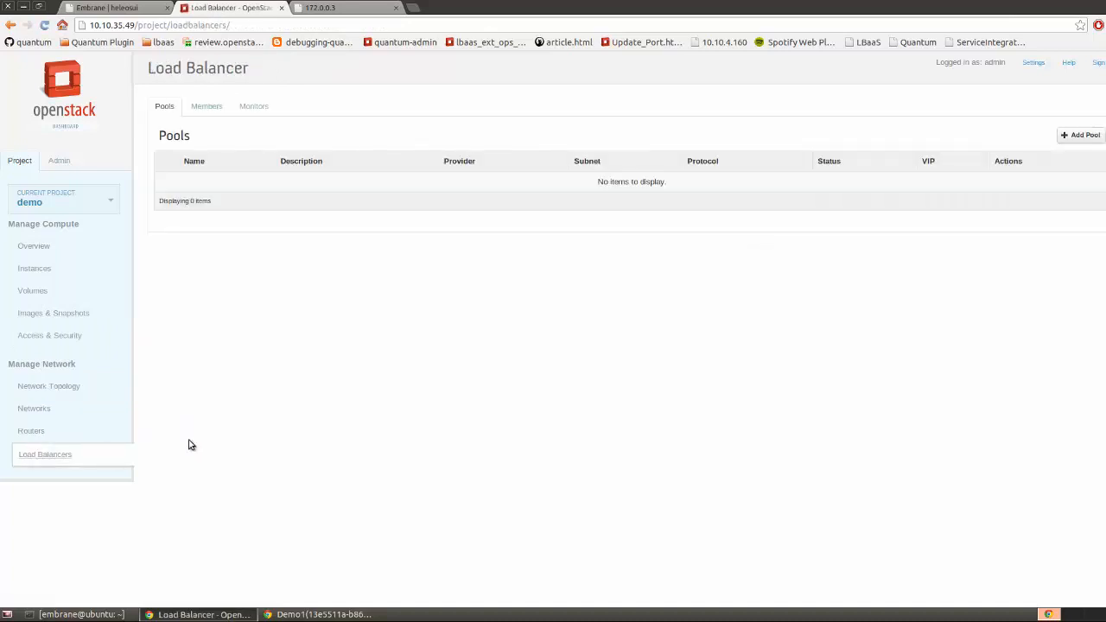
{"action": "left_click", "coordinate": [1075, 135]}
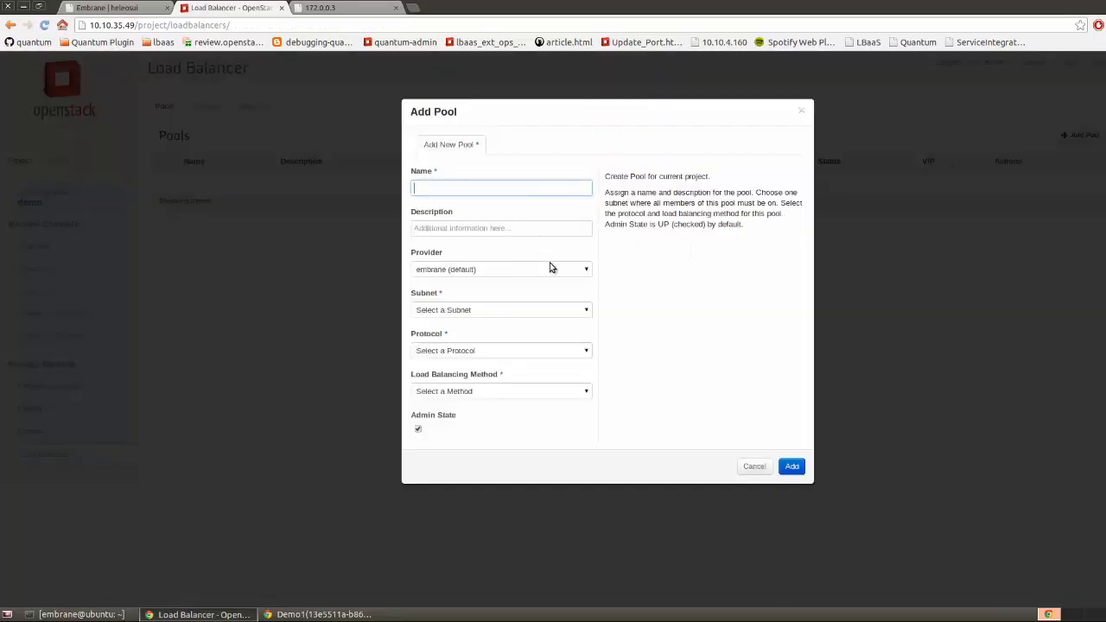
{"action": "left_click", "coordinate": [479, 190]}
{"action": "type", "text": "pool"}
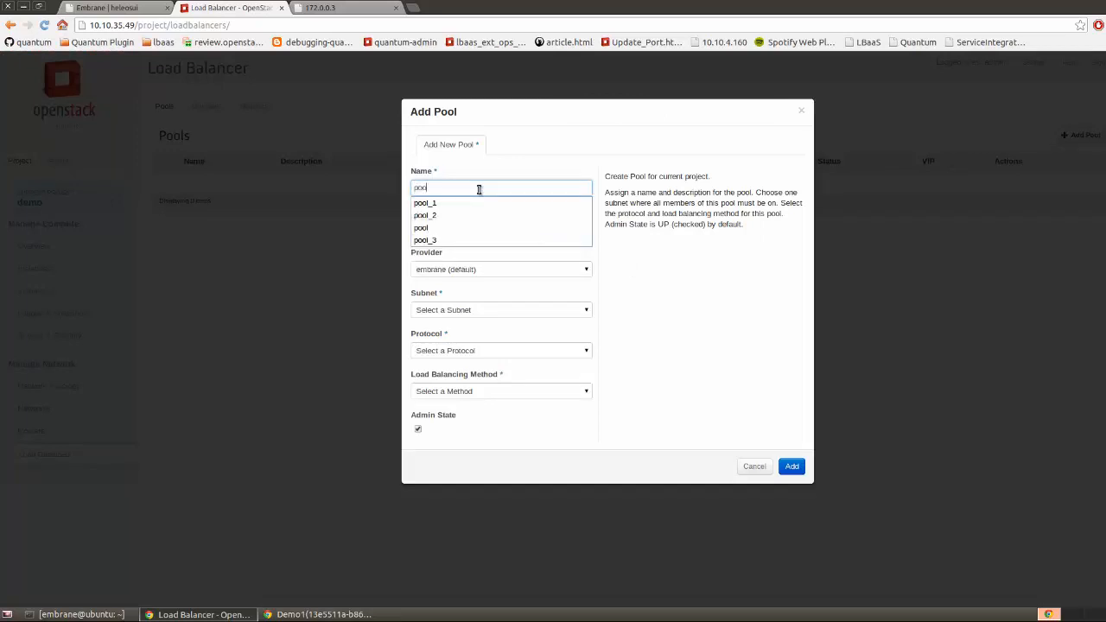
{"action": "type", "text": "1"}
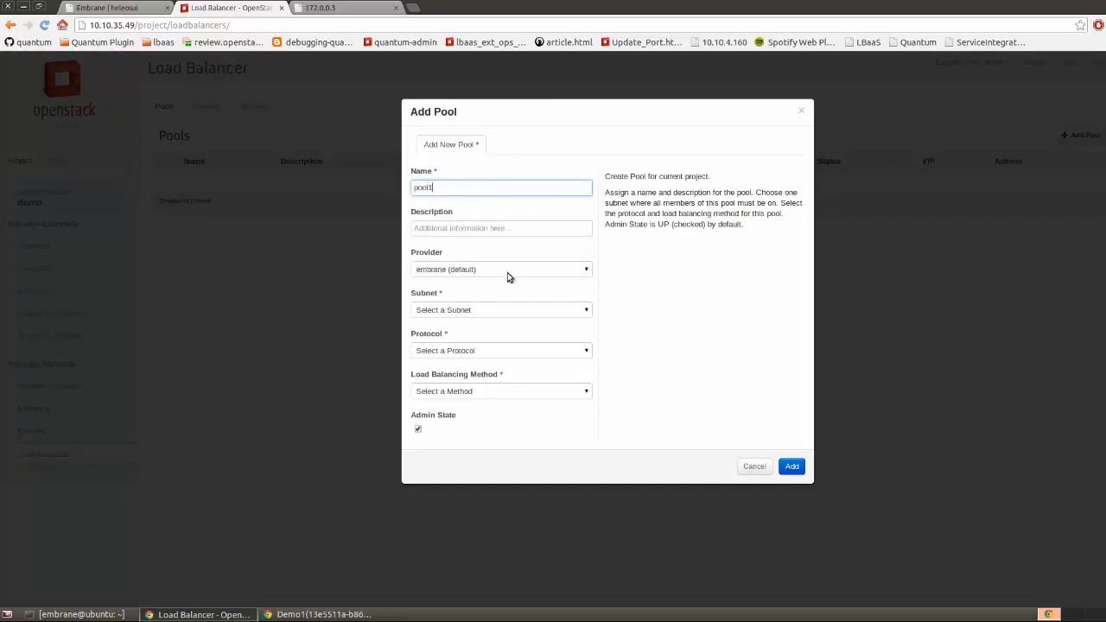
Give pool1 subnet 11.1.1.0/24, HTTP protocol and ROUND_ROBIN method, and create it
{"action": "left_click", "coordinate": [513, 309]}
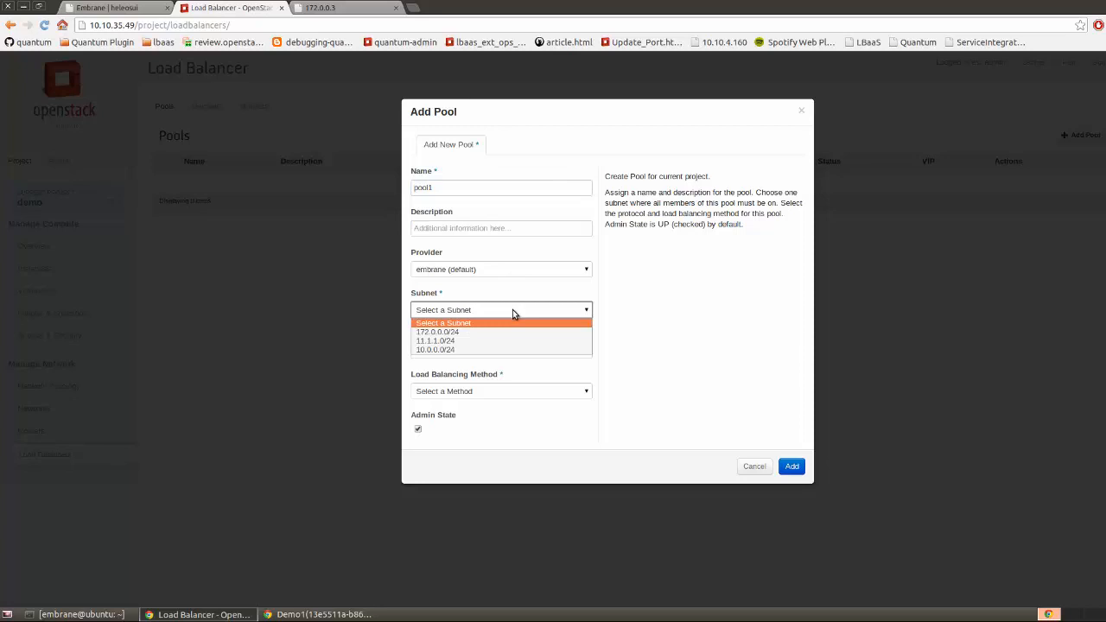
{"action": "left_click", "coordinate": [498, 341]}
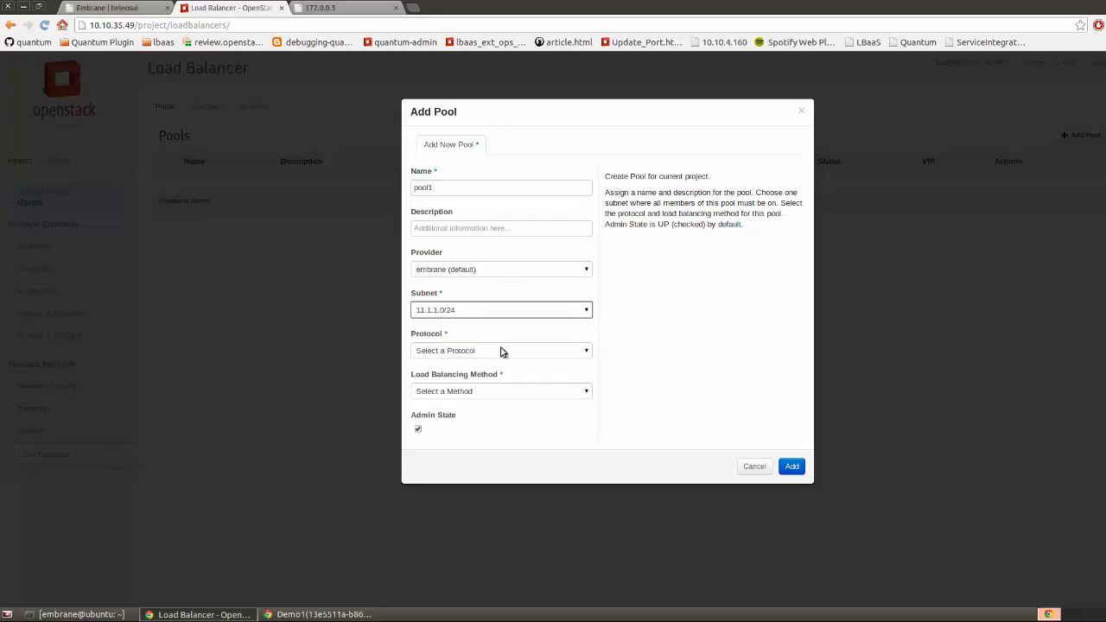
{"action": "left_click", "coordinate": [588, 350]}
{"action": "left_click", "coordinate": [589, 348]}
{"action": "left_click", "coordinate": [588, 350]}
{"action": "left_click", "coordinate": [579, 370]}
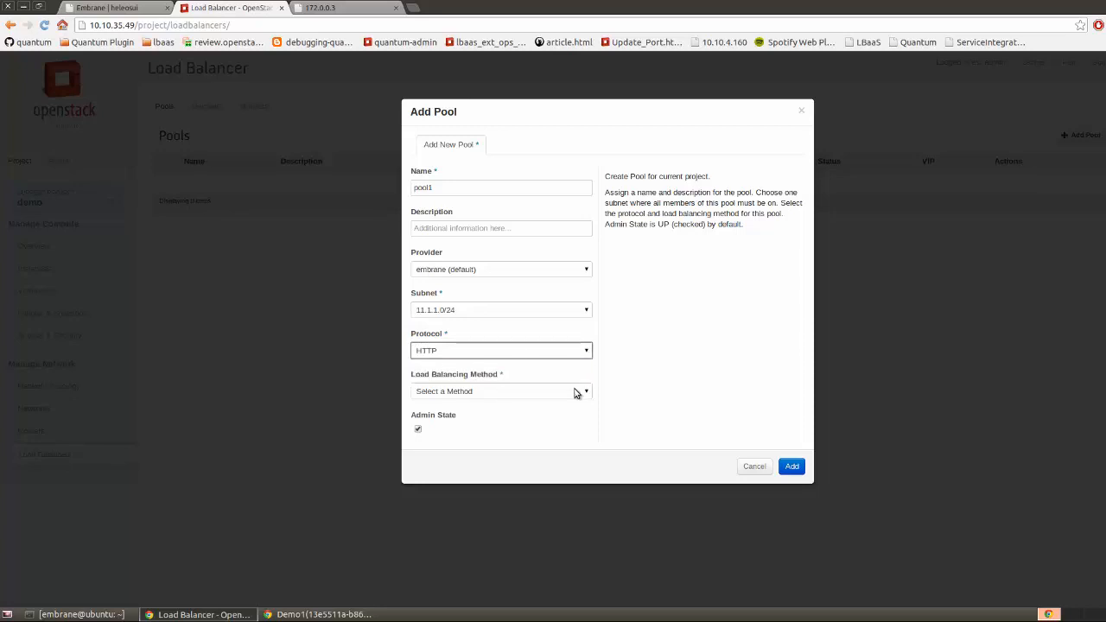
{"action": "left_click", "coordinate": [575, 393]}
{"action": "left_click", "coordinate": [566, 410]}
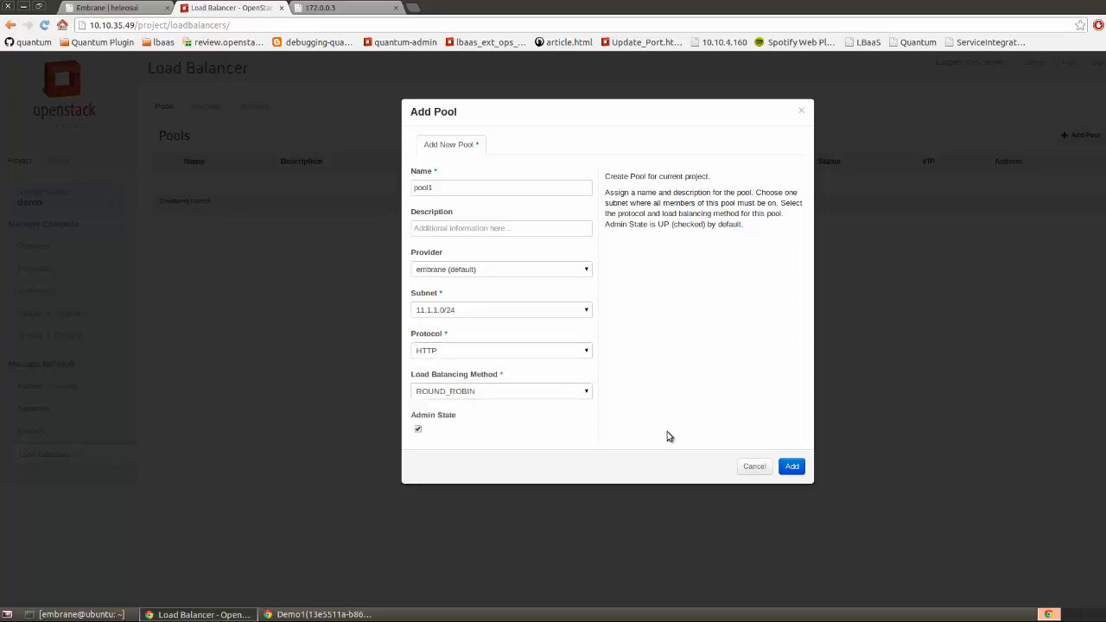
{"action": "left_click", "coordinate": [789, 466]}
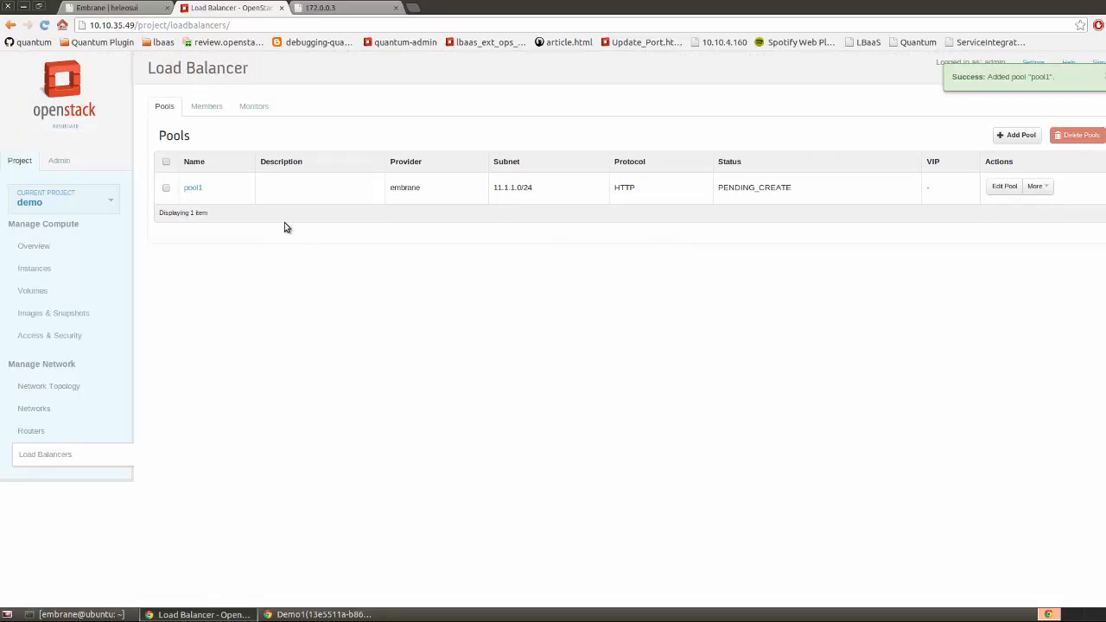
Add Demo1 (11.1.1.2) to pool1 as a member with weight 10 on port 80
{"action": "left_click", "coordinate": [211, 110]}
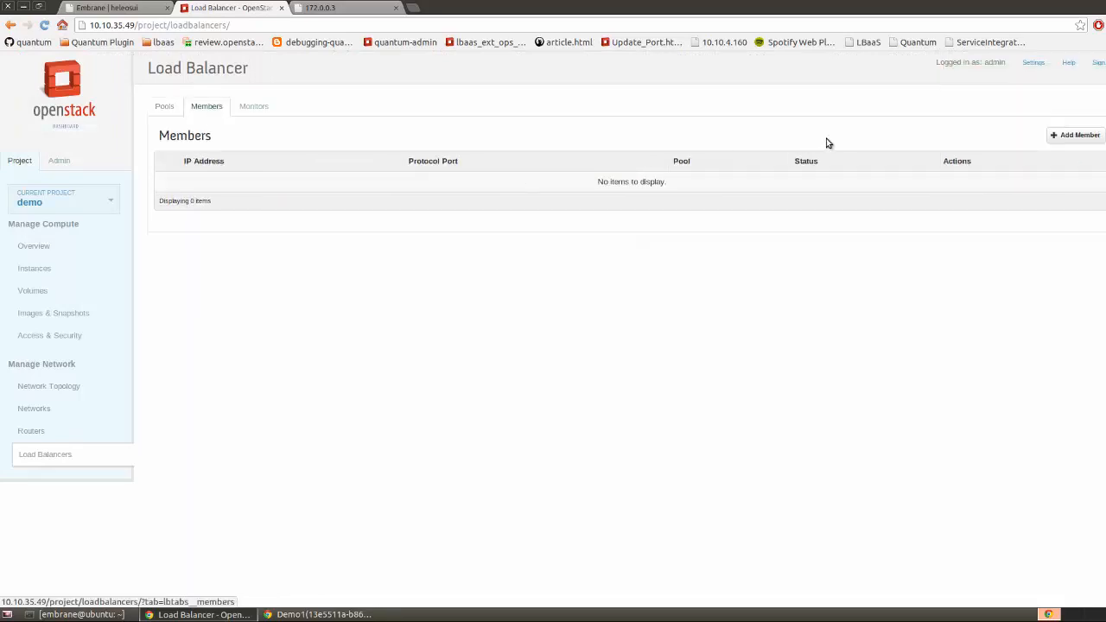
{"action": "left_click", "coordinate": [1077, 135]}
{"action": "left_click", "coordinate": [488, 190]}
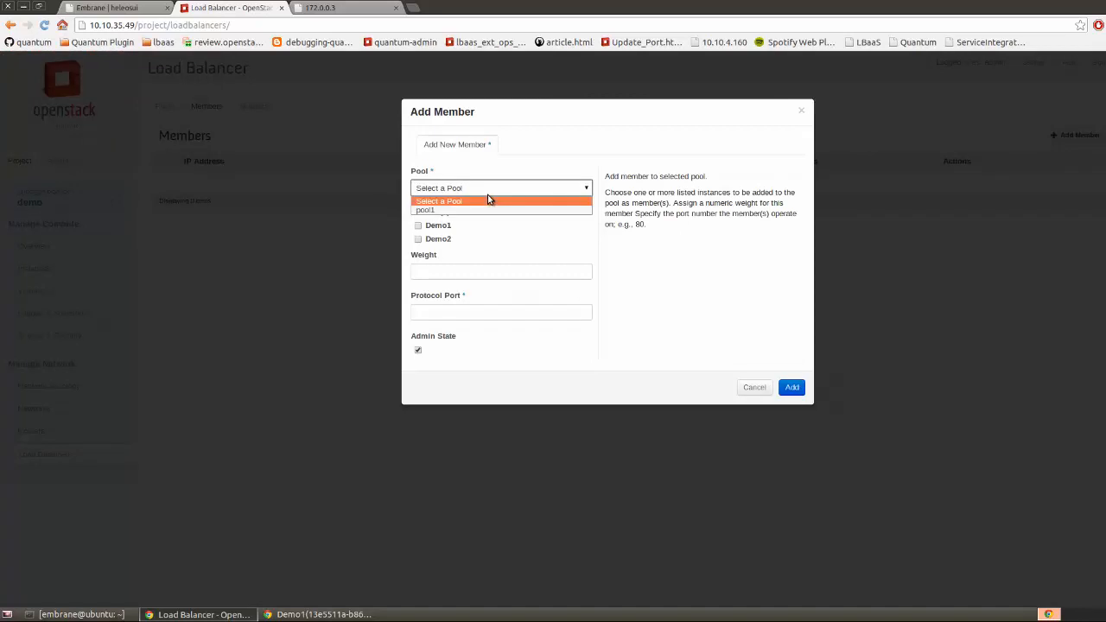
{"action": "left_click", "coordinate": [456, 210]}
{"action": "left_click", "coordinate": [418, 225]}
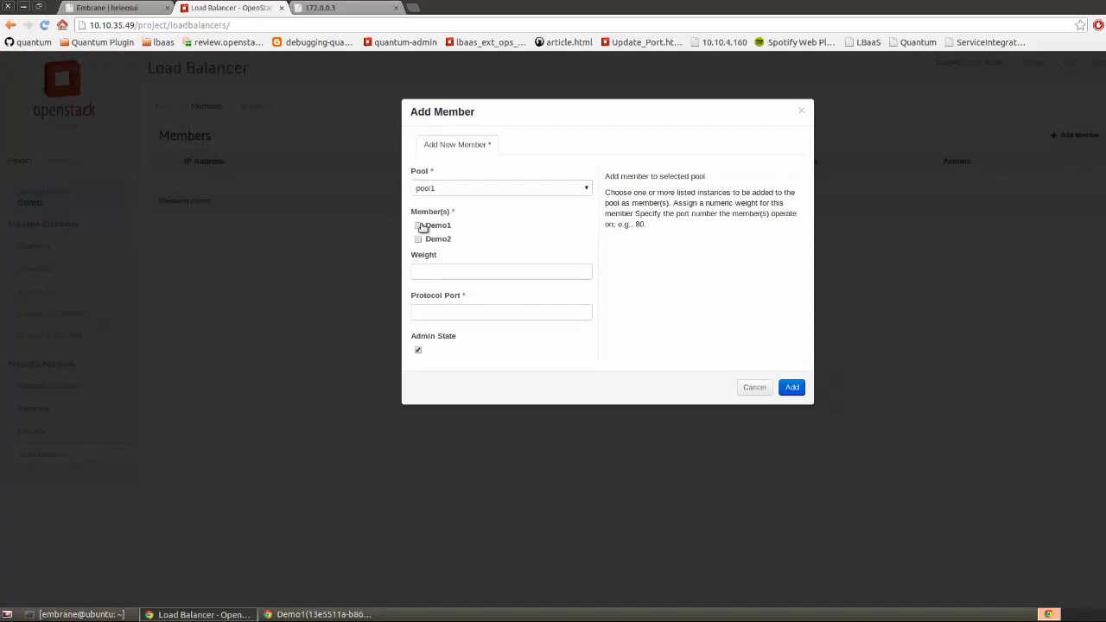
{"action": "left_click", "coordinate": [441, 272]}
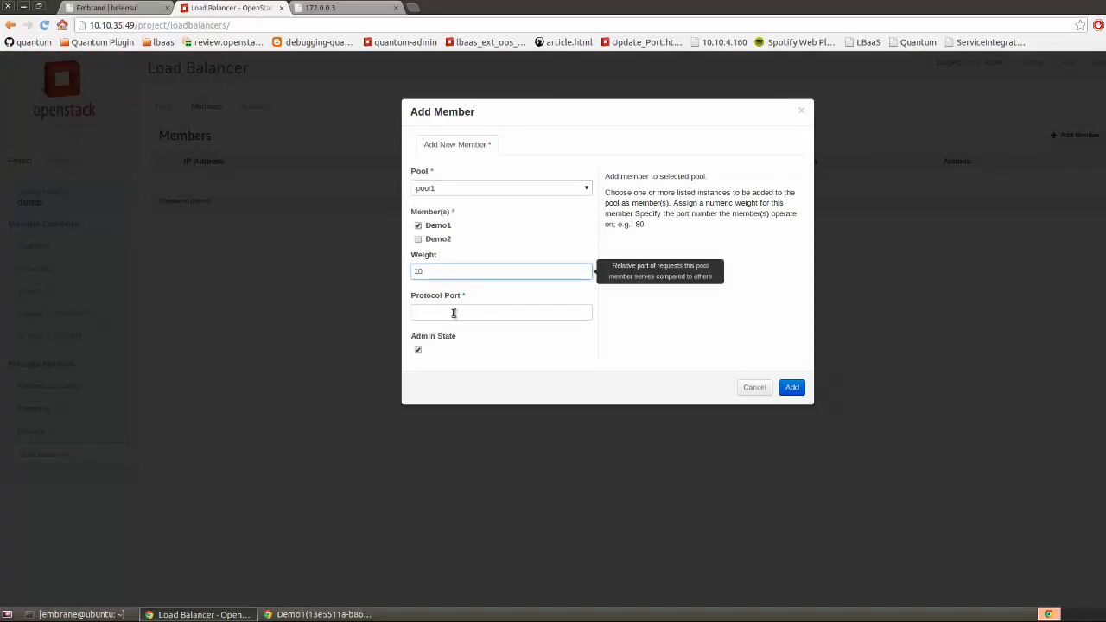
{"action": "left_click", "coordinate": [453, 312]}
{"action": "type", "text": "80"}
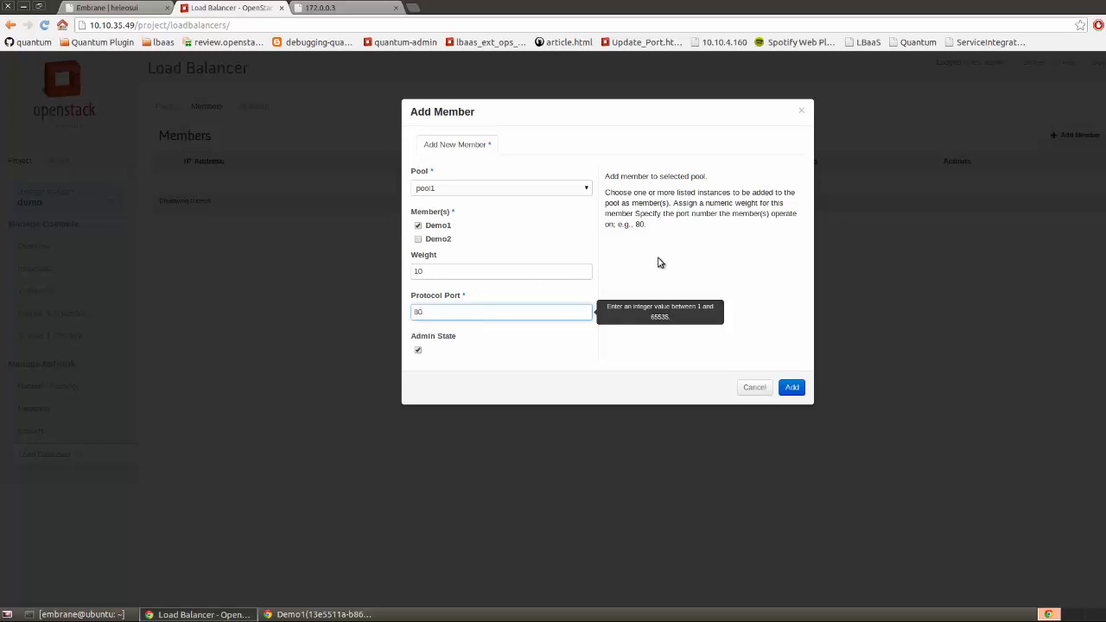
{"action": "left_click", "coordinate": [793, 388]}
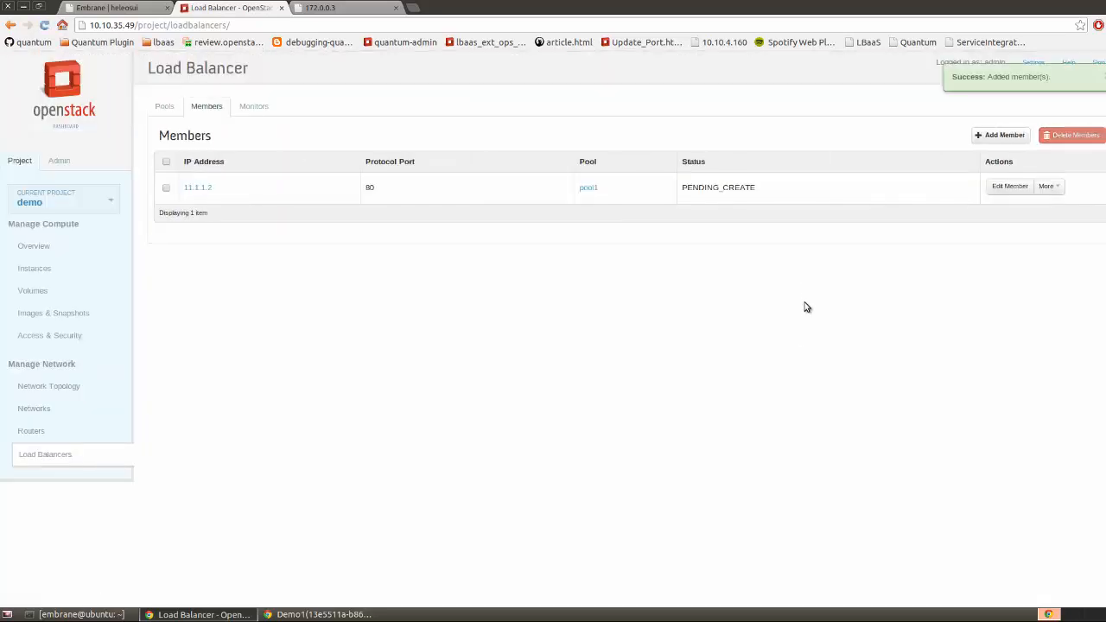
{"action": "left_click", "coordinate": [160, 109]}
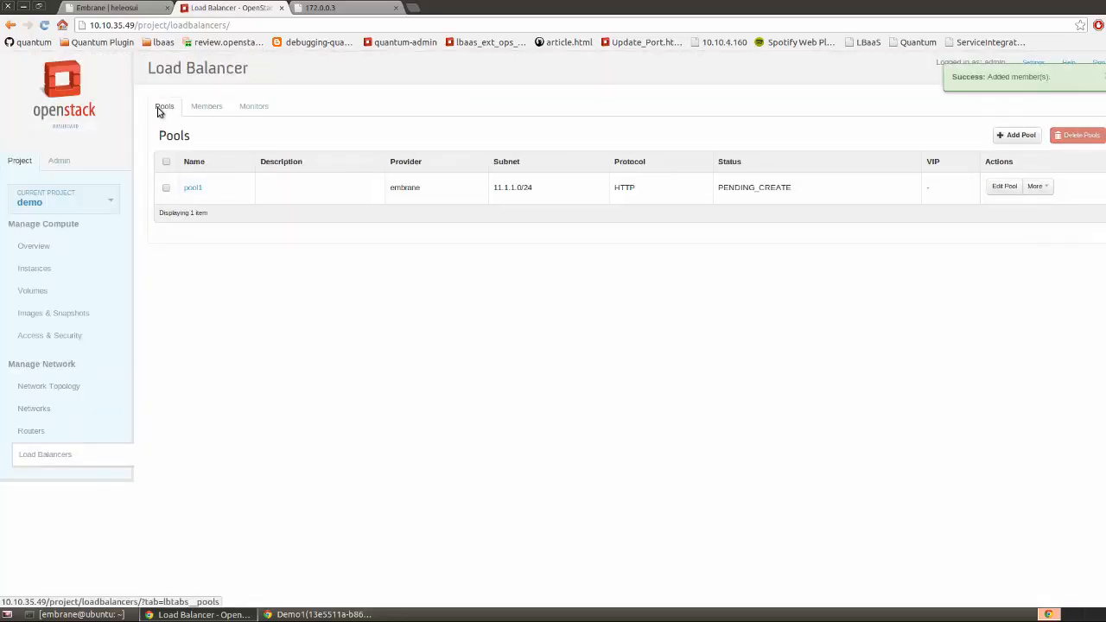
Start a new instance named Balance_Me_Too with flavor m1.small and an instance count of 2
{"action": "left_click", "coordinate": [29, 269]}
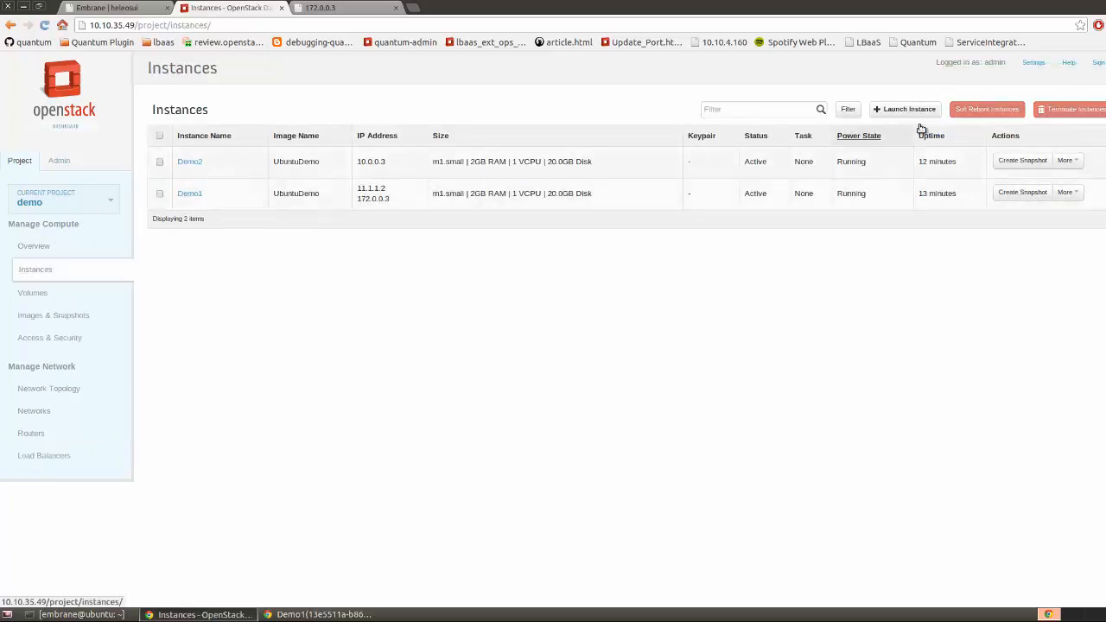
{"action": "left_click", "coordinate": [916, 115]}
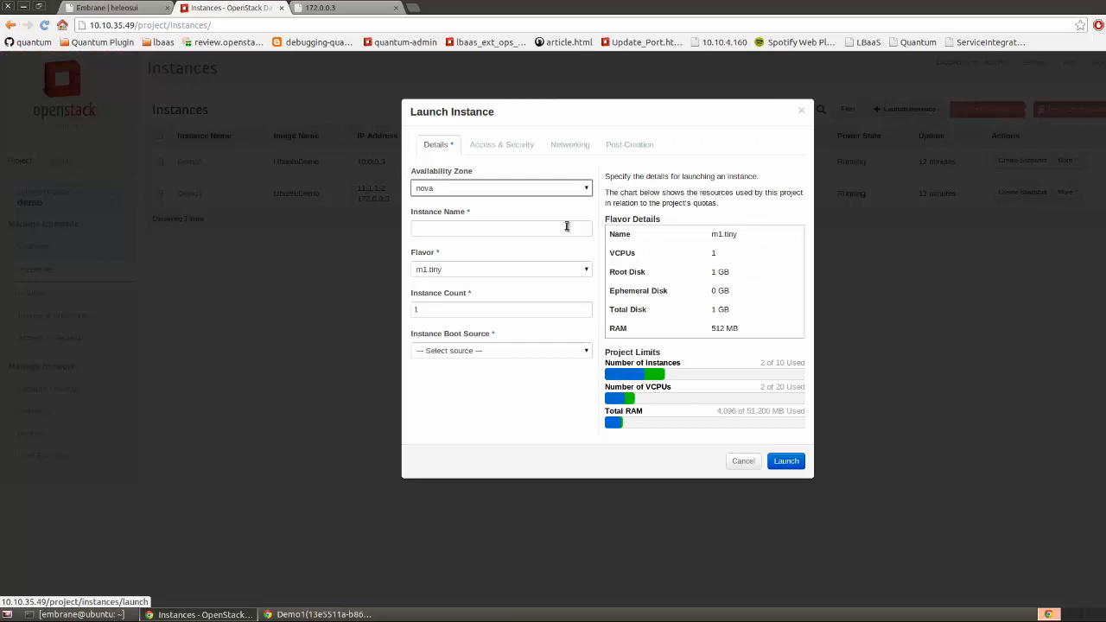
{"action": "left_click", "coordinate": [548, 227]}
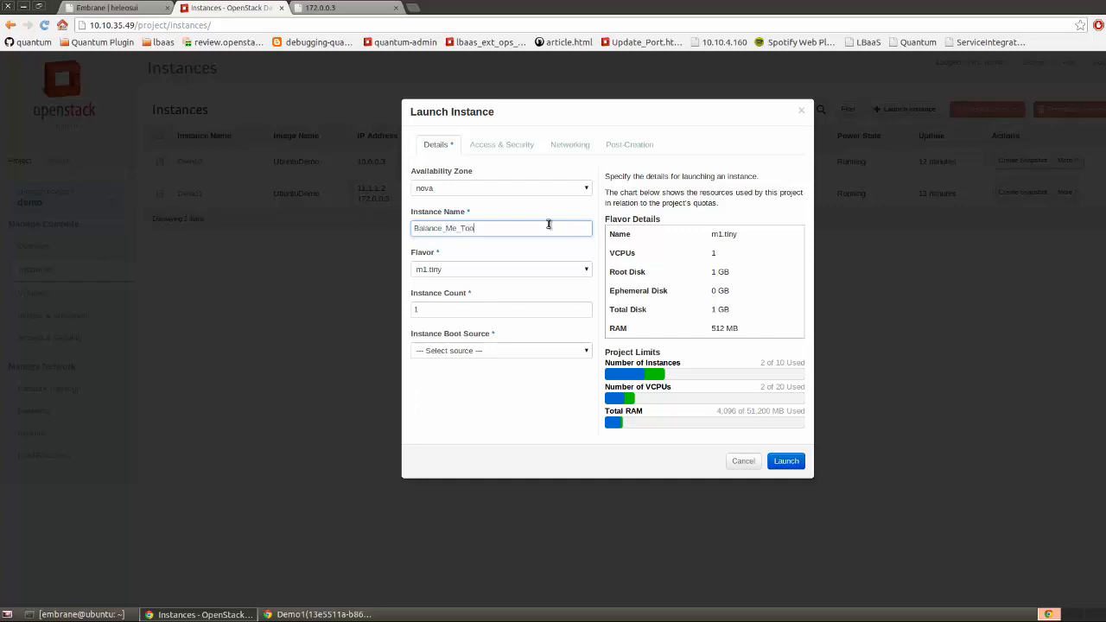
{"action": "left_click", "coordinate": [555, 269]}
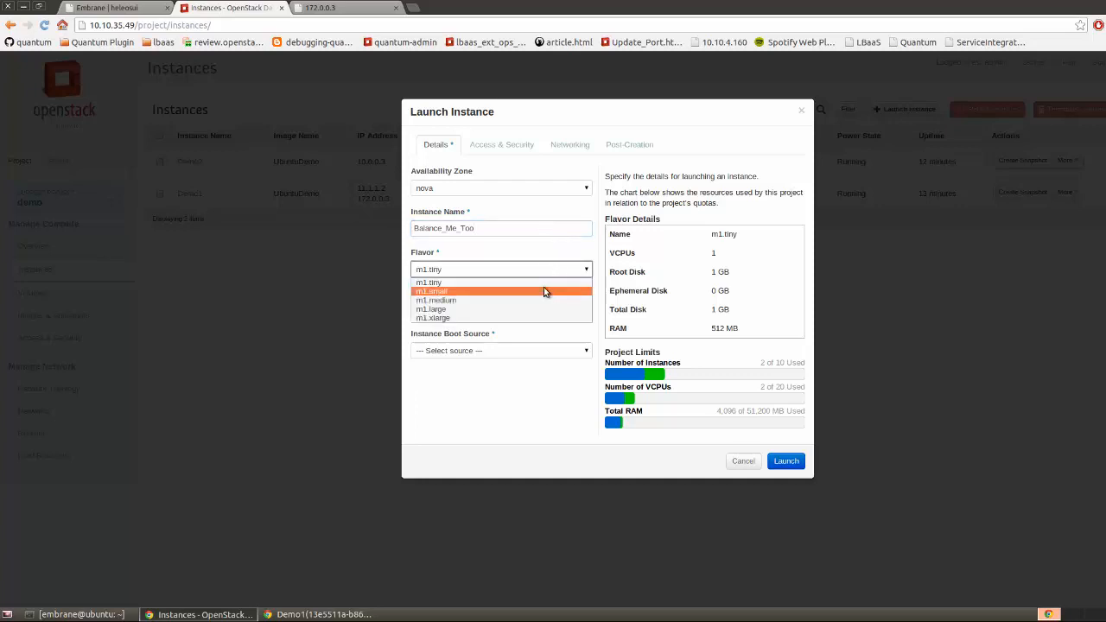
{"action": "left_click", "coordinate": [543, 286]}
{"action": "left_click_drag", "start_coordinate": [432, 309], "coordinate": [401, 309]}
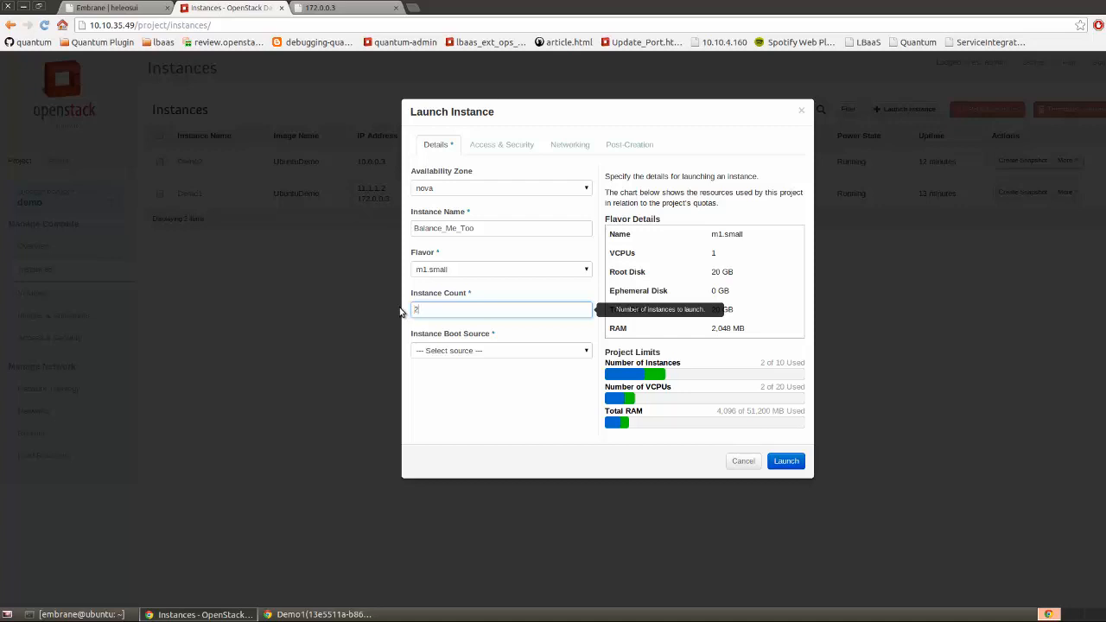
{"action": "type", "text": "2"}
Boot the instances from the UbuntuDemo image on the private-2 network and launch them
{"action": "left_click", "coordinate": [527, 353]}
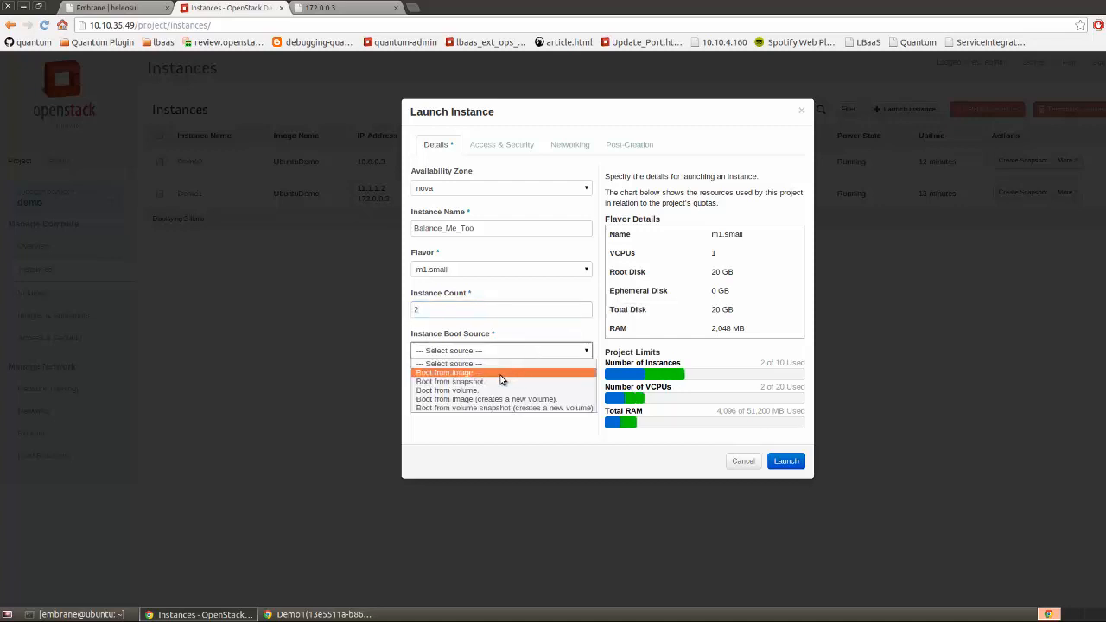
{"action": "left_click", "coordinate": [501, 374]}
{"action": "left_click", "coordinate": [489, 392]}
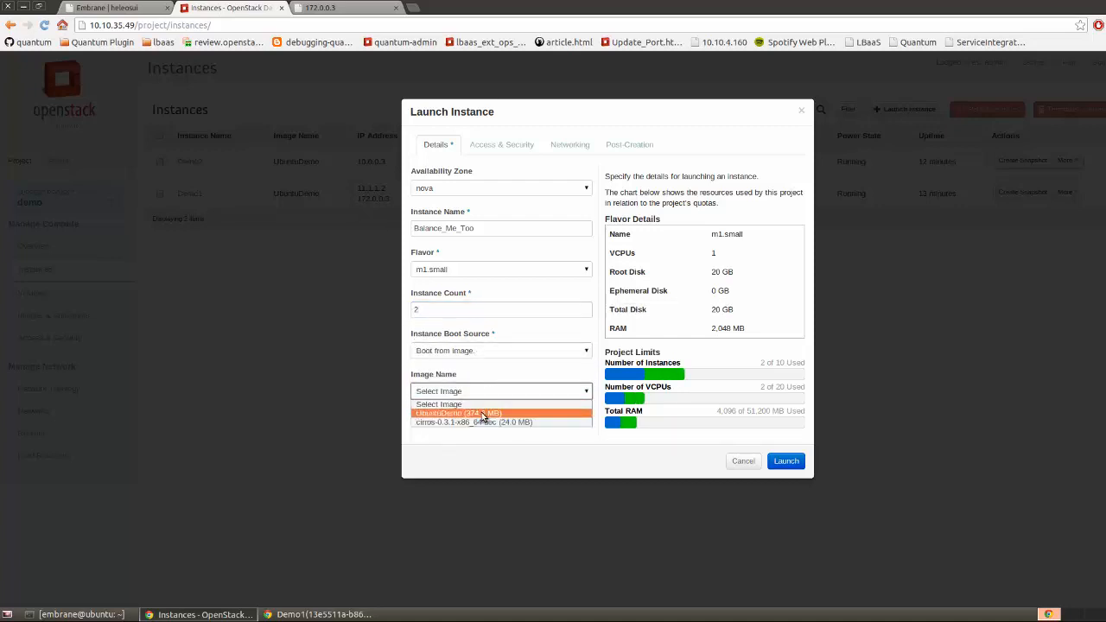
{"action": "left_click", "coordinate": [484, 415]}
{"action": "left_click", "coordinate": [557, 148]}
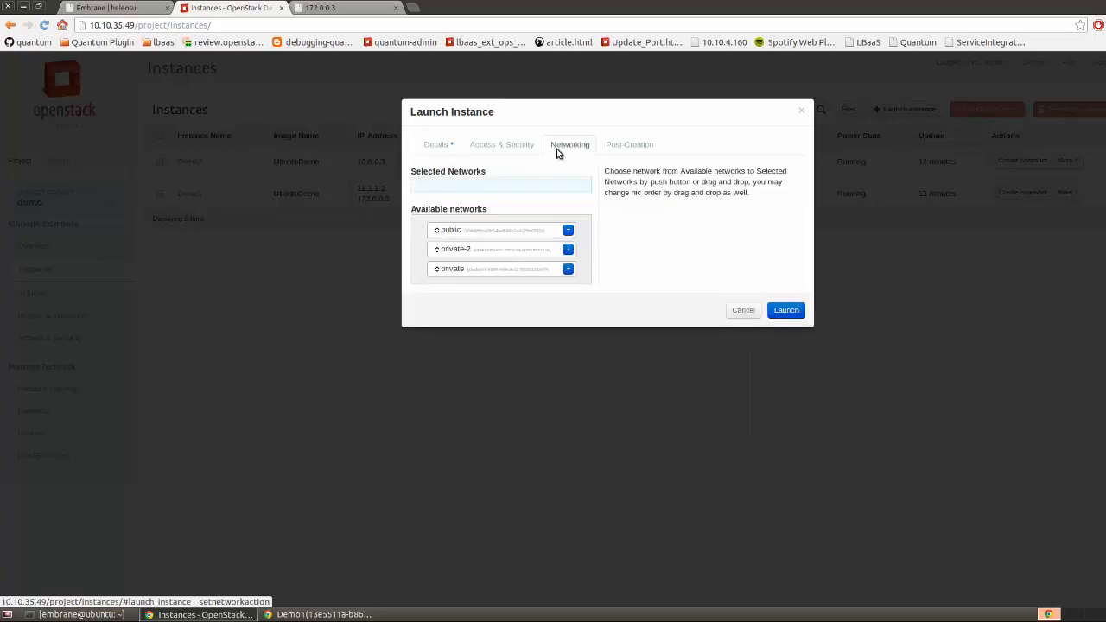
{"action": "left_click", "coordinate": [568, 251]}
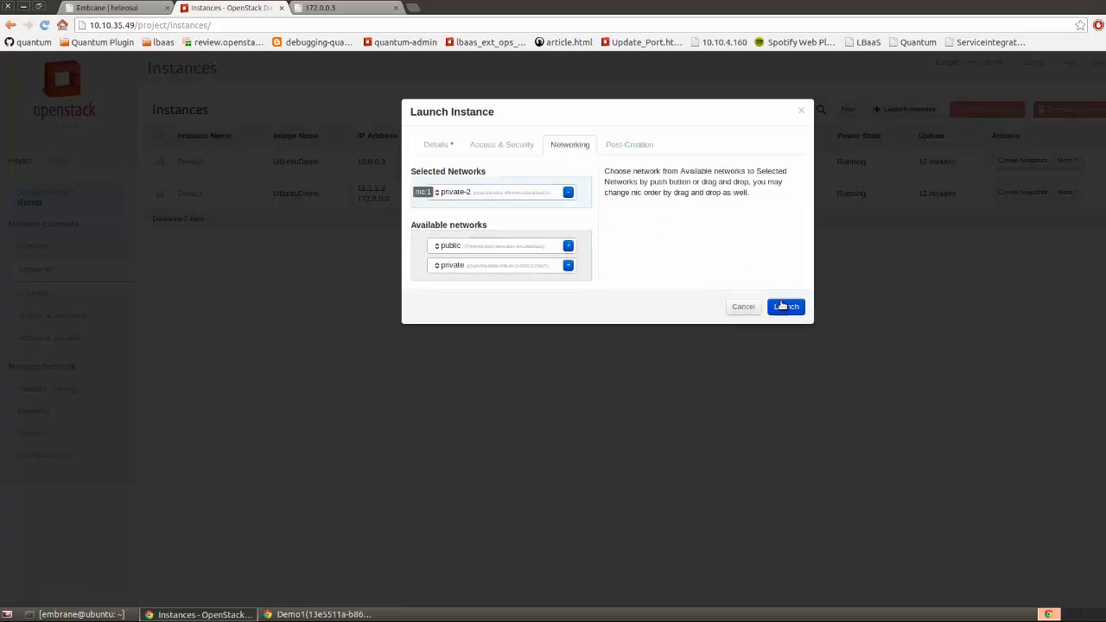
{"action": "left_click", "coordinate": [784, 307]}
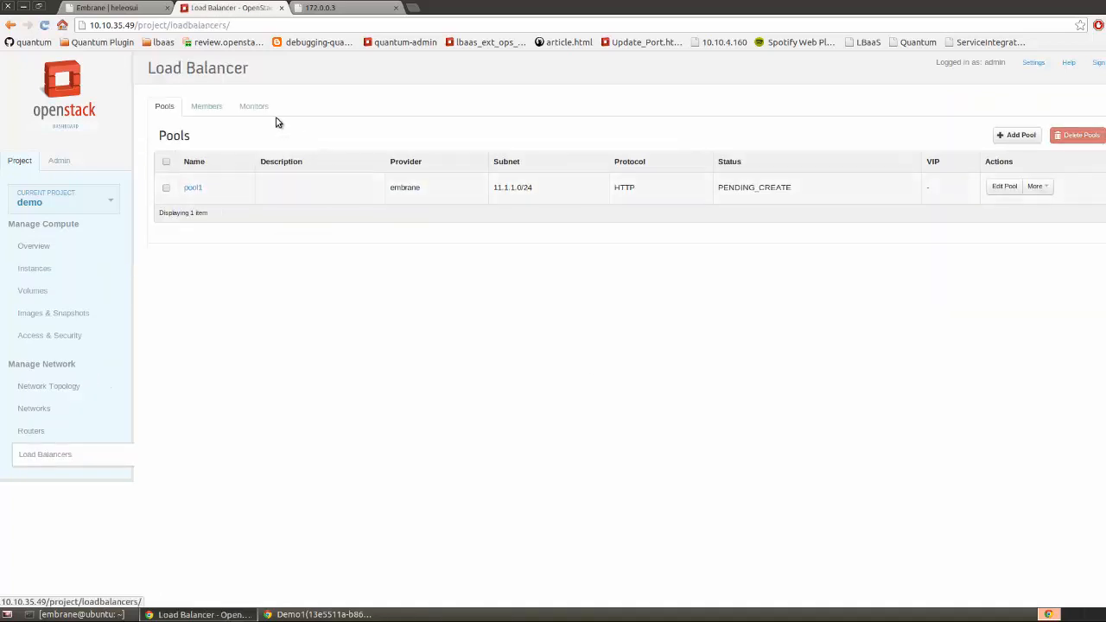
Add both Balance_Me_Too instances (11.1.1.5, 11.1.1.6) to pool1 with weight 10 on port 80
{"action": "left_click", "coordinate": [217, 108]}
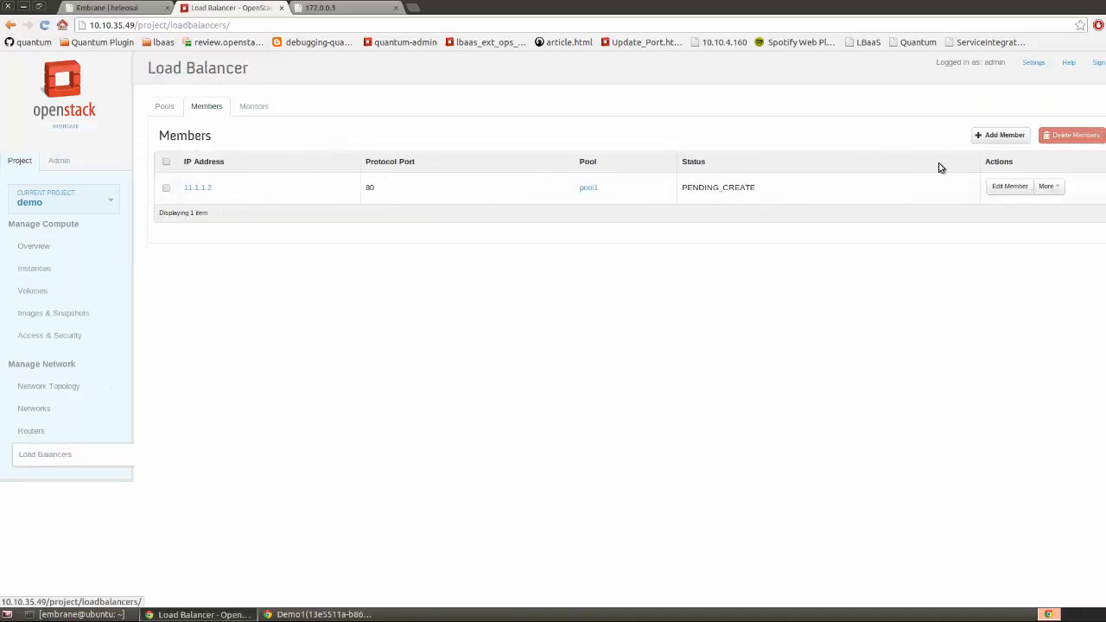
{"action": "left_click", "coordinate": [990, 136]}
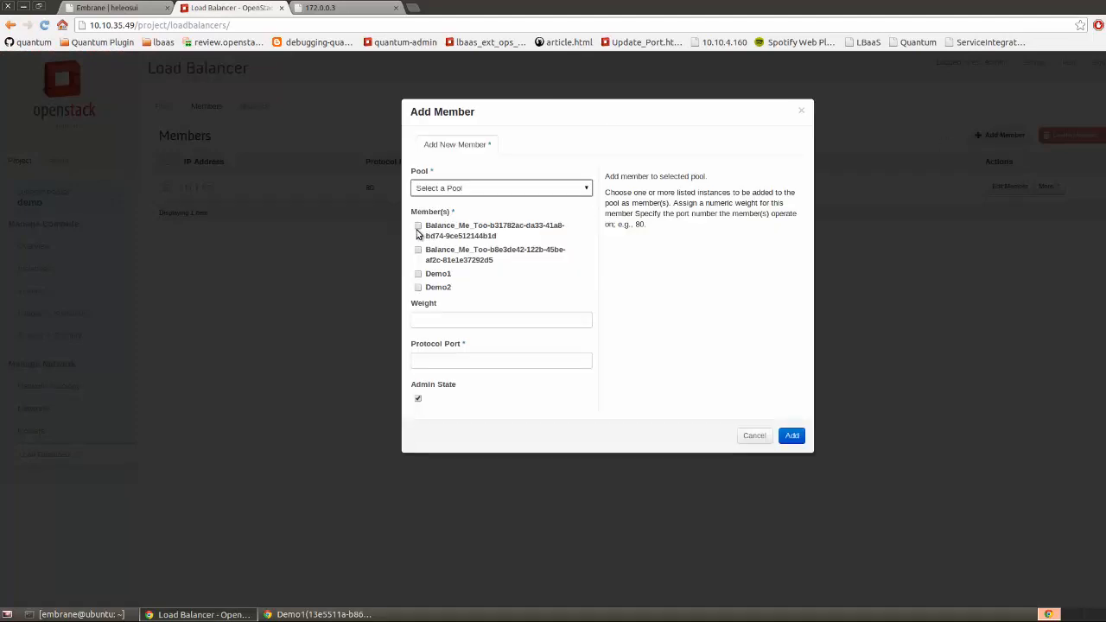
{"action": "left_click", "coordinate": [418, 227]}
{"action": "left_click", "coordinate": [418, 249]}
{"action": "left_click", "coordinate": [495, 194]}
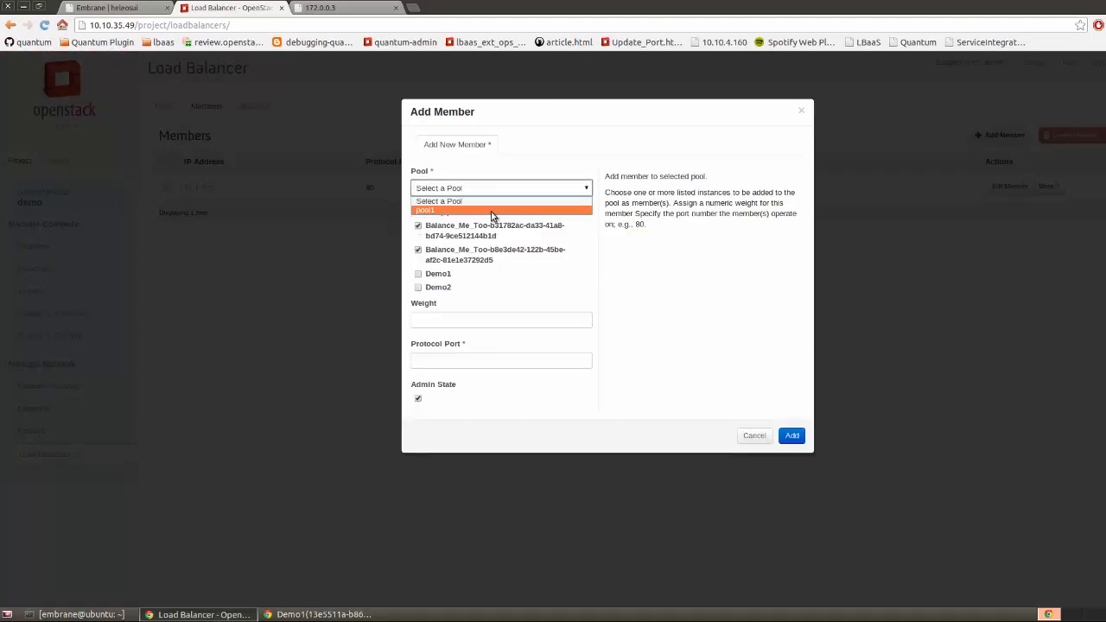
{"action": "left_click", "coordinate": [495, 212]}
{"action": "left_click", "coordinate": [467, 315]}
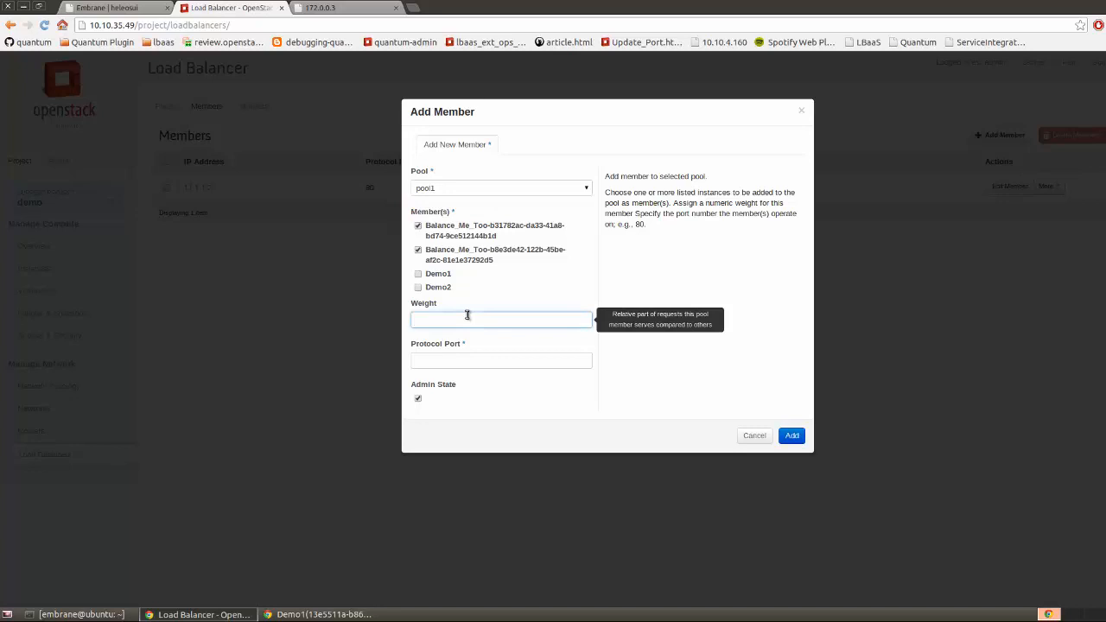
{"action": "key", "text": "Tab"}
{"action": "type", "text": "80"}
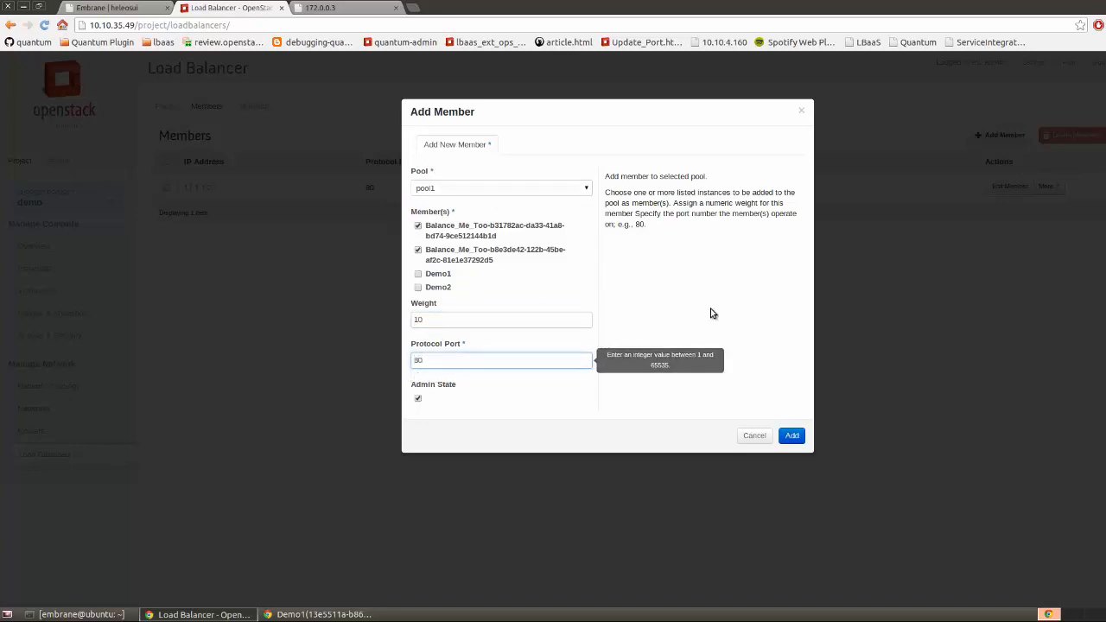
{"action": "left_click", "coordinate": [782, 435]}
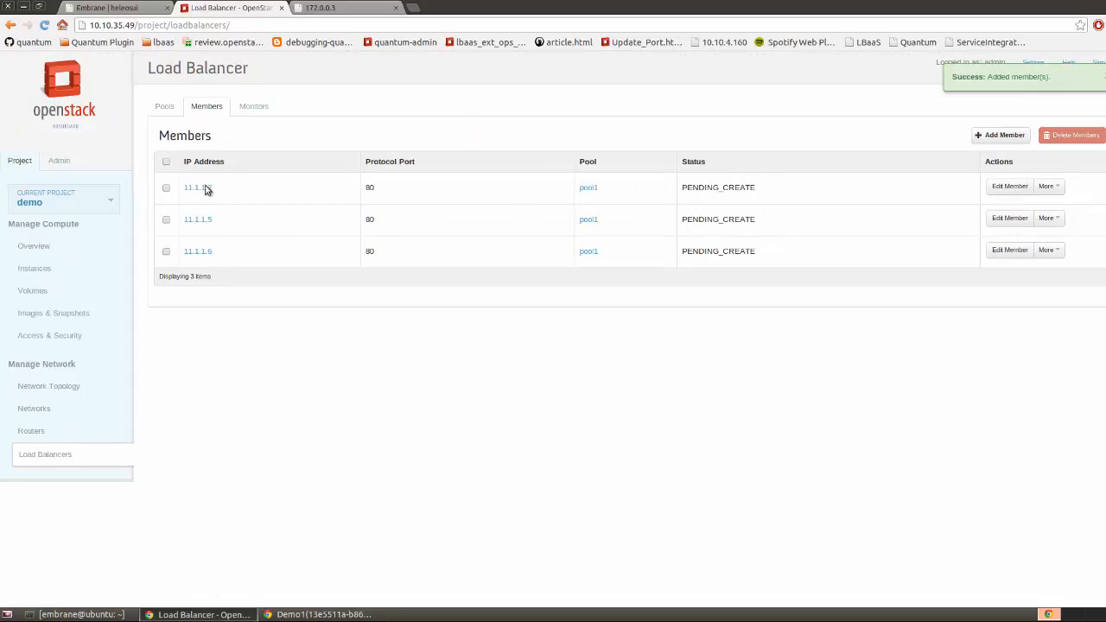
{"action": "left_click", "coordinate": [164, 107]}
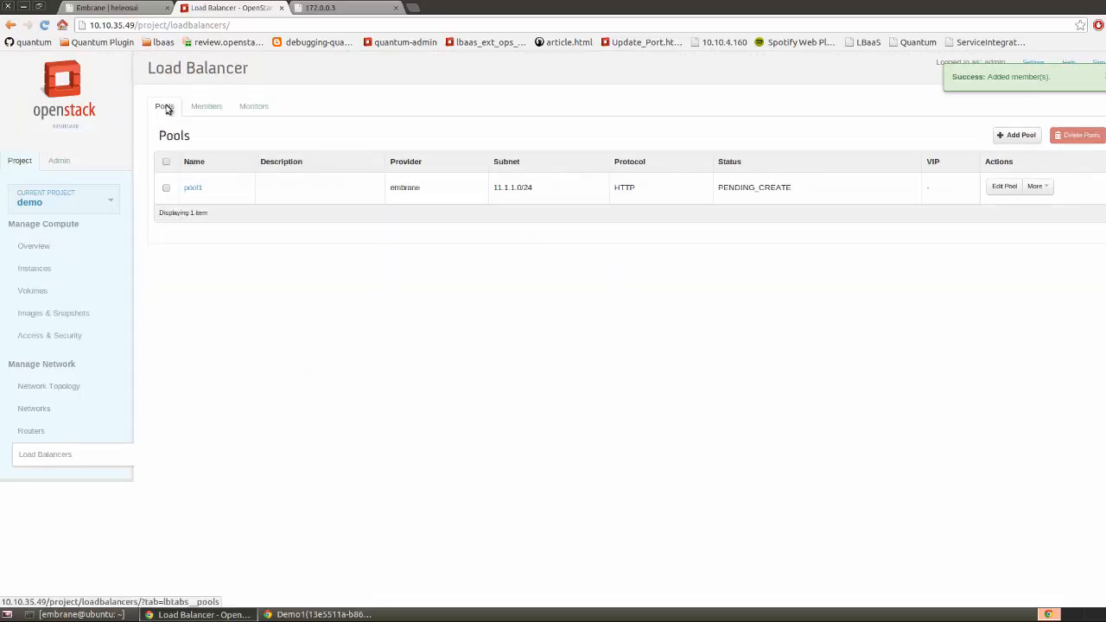
Begin adding a VIP to pool1, naming it vip1
{"action": "left_click", "coordinate": [1034, 186]}
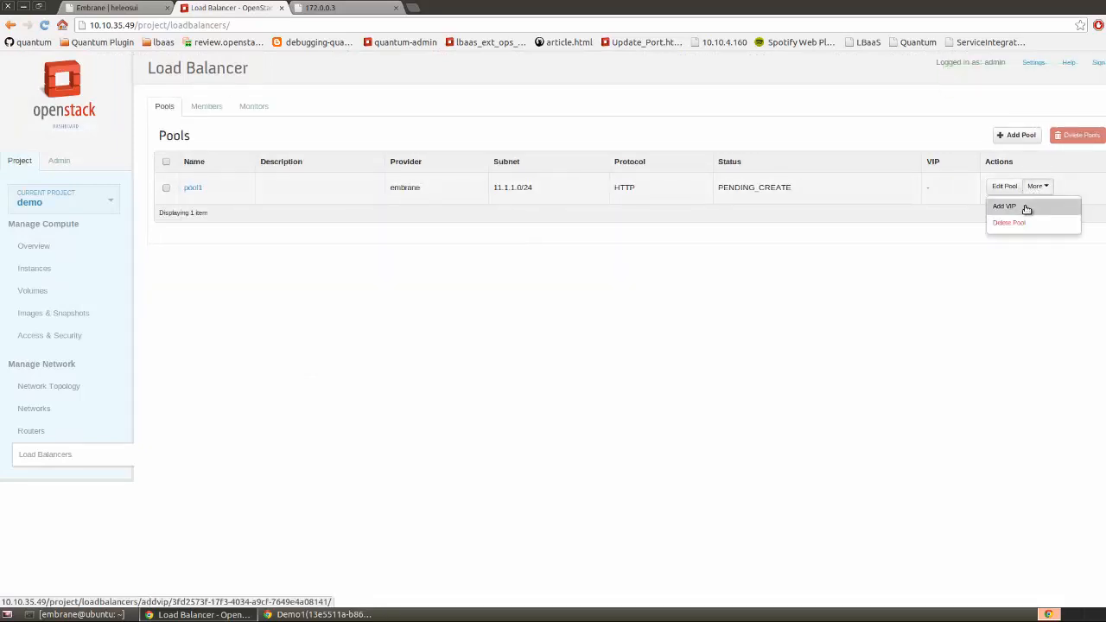
{"action": "left_click", "coordinate": [1027, 207]}
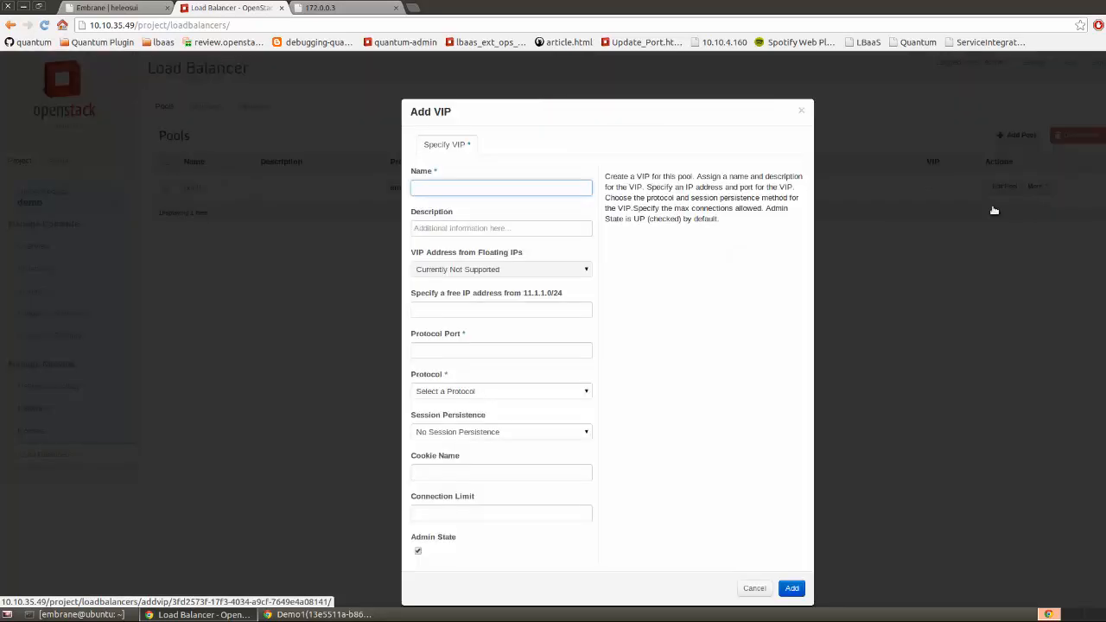
{"action": "type", "text": "vi"}
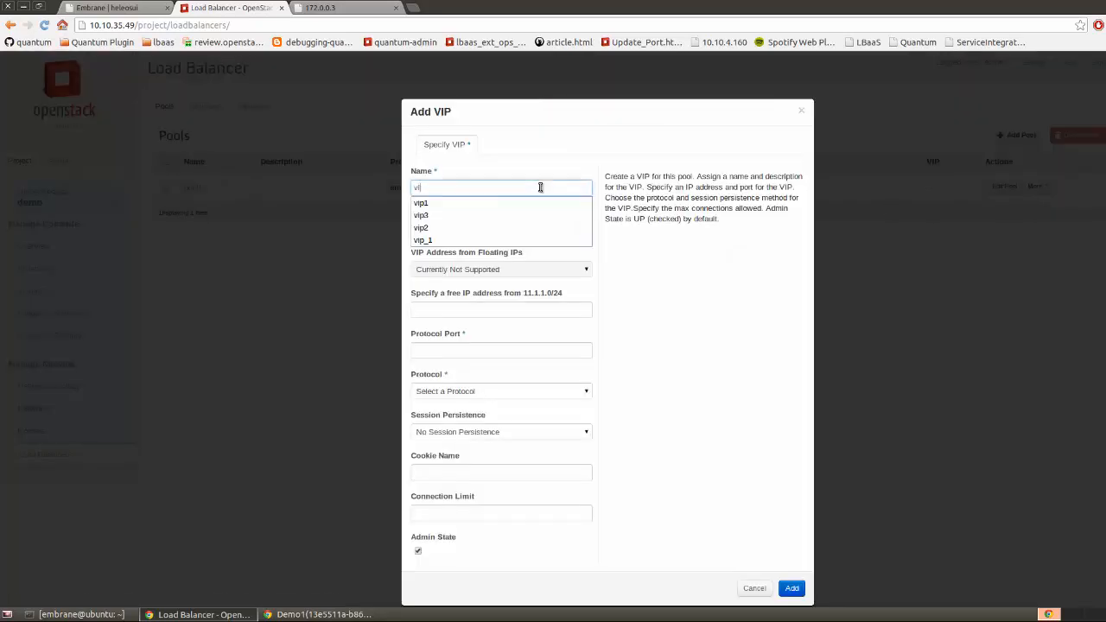
{"action": "type", "text": "p1"}
{"action": "left_click", "coordinate": [545, 176]}
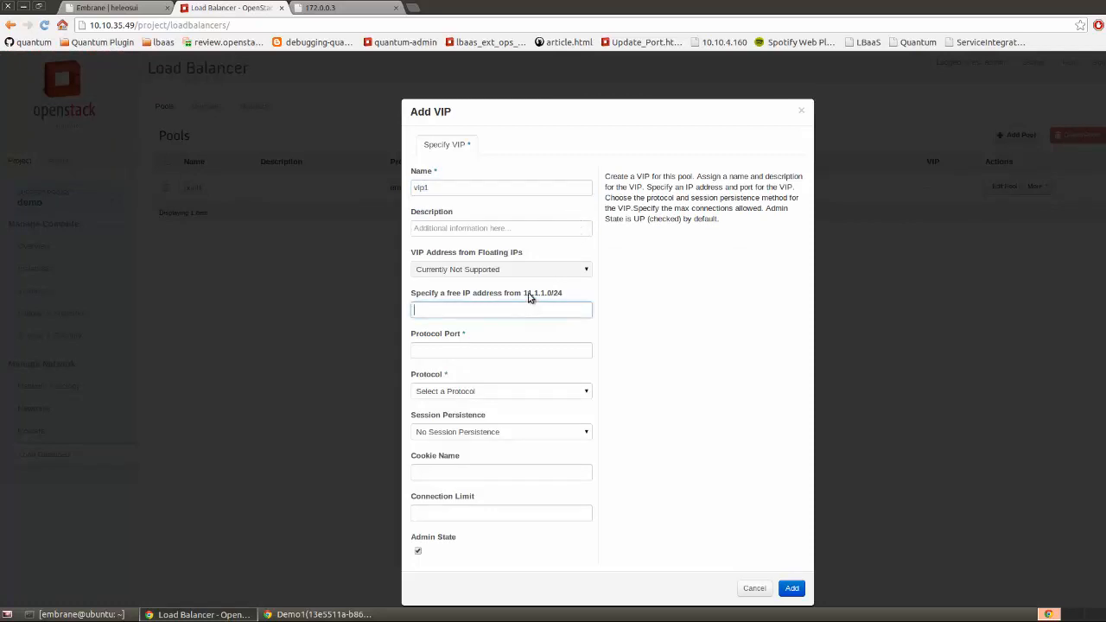
Give the VIP address 11.1.1.200, port 80 and HTTP protocol, and create it
{"action": "left_click_drag", "start_coordinate": [525, 294], "coordinate": [572, 293]}
{"action": "left_click", "coordinate": [574, 308]}
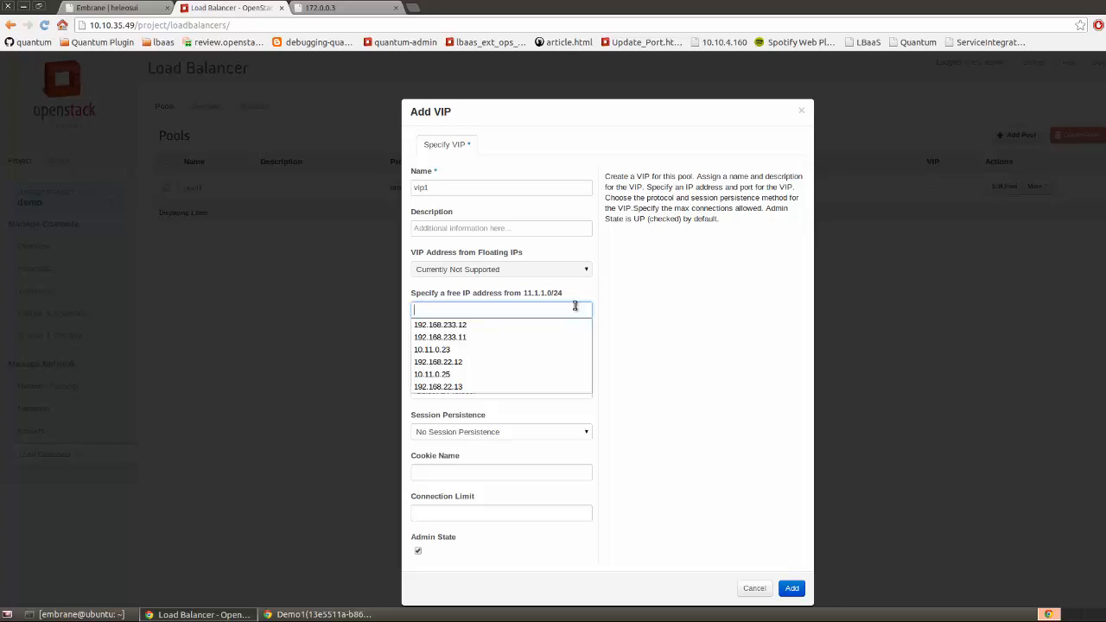
{"action": "type", "text": "11.1.1.200"}
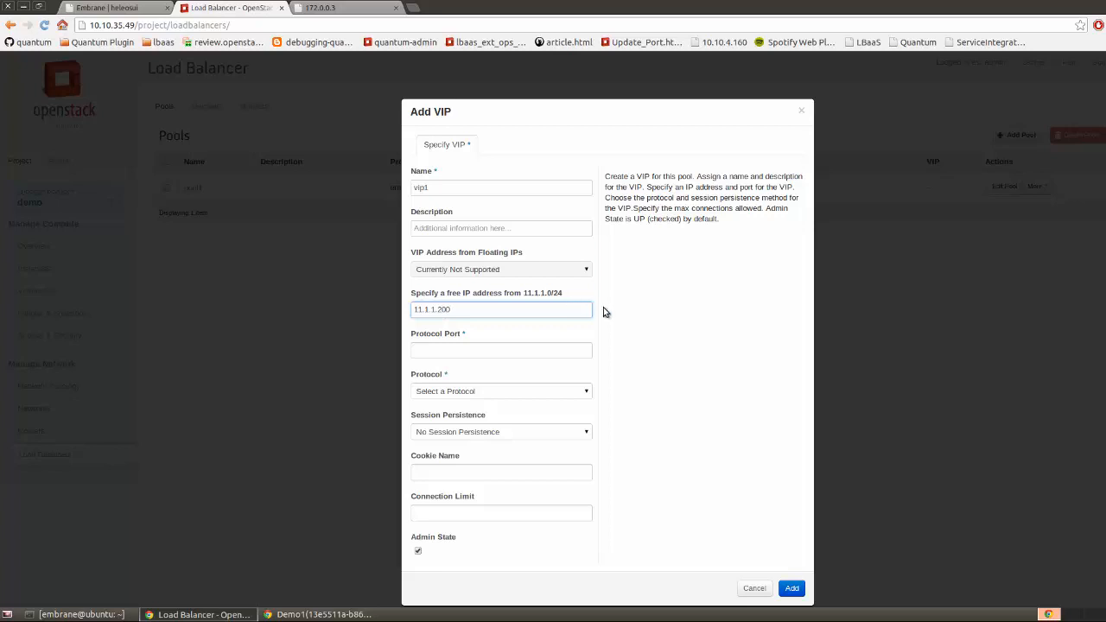
{"action": "left_click", "coordinate": [543, 354]}
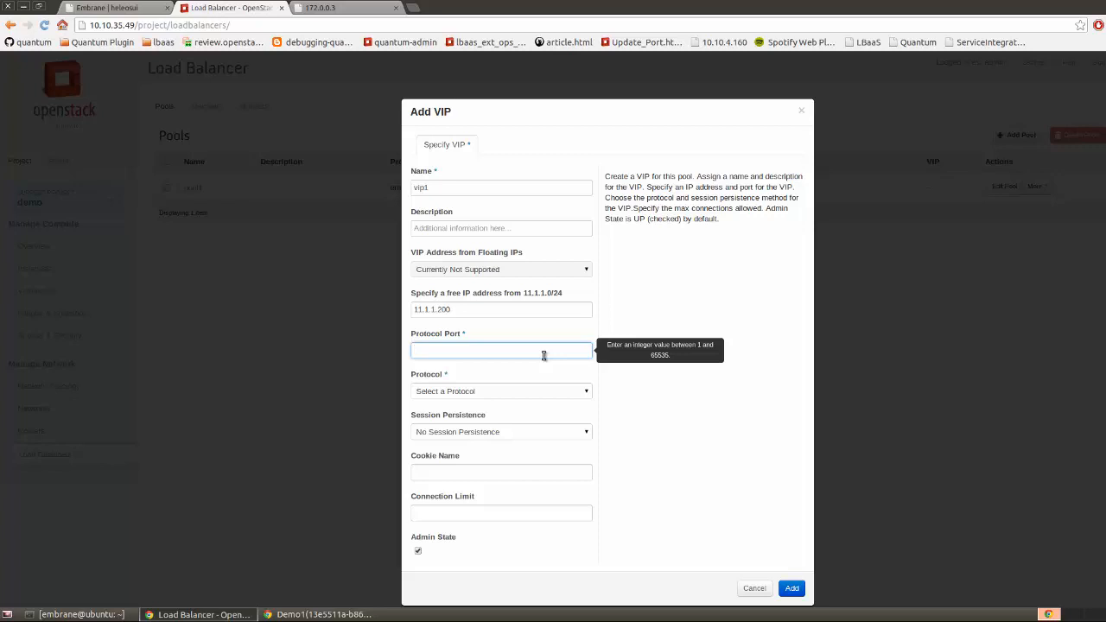
{"action": "type", "text": "80"}
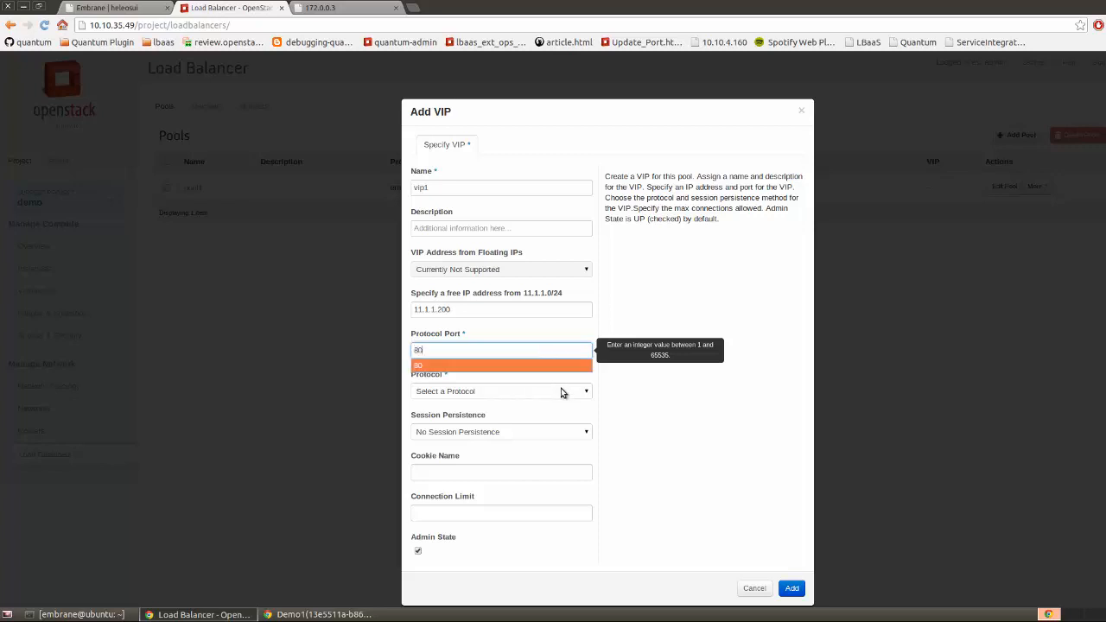
{"action": "left_click", "coordinate": [561, 390]}
{"action": "left_click", "coordinate": [533, 414]}
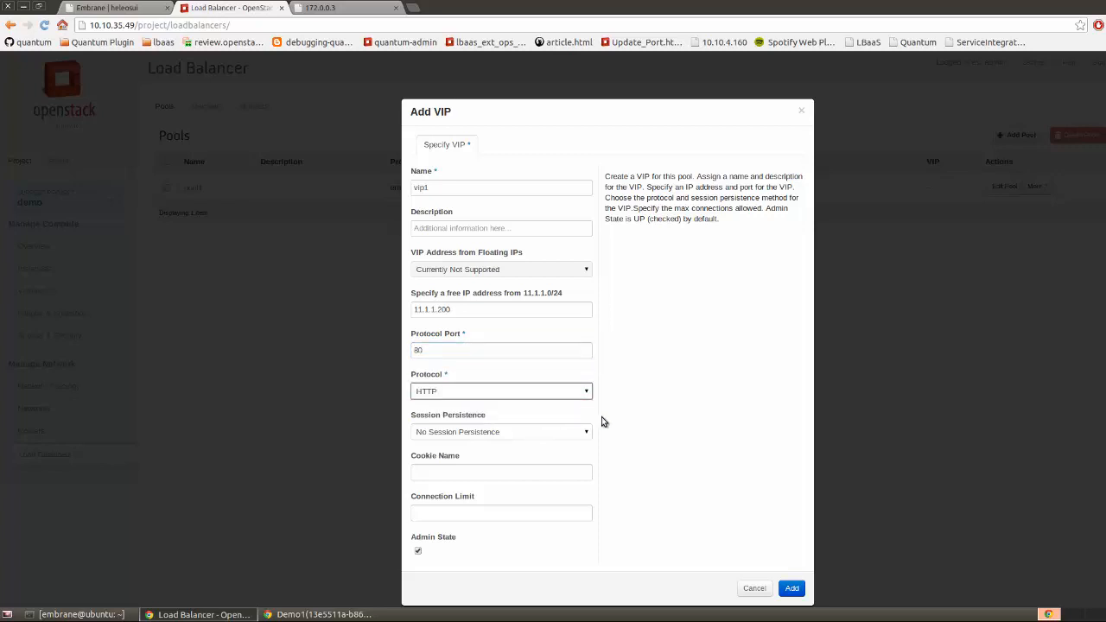
{"action": "left_click", "coordinate": [639, 425]}
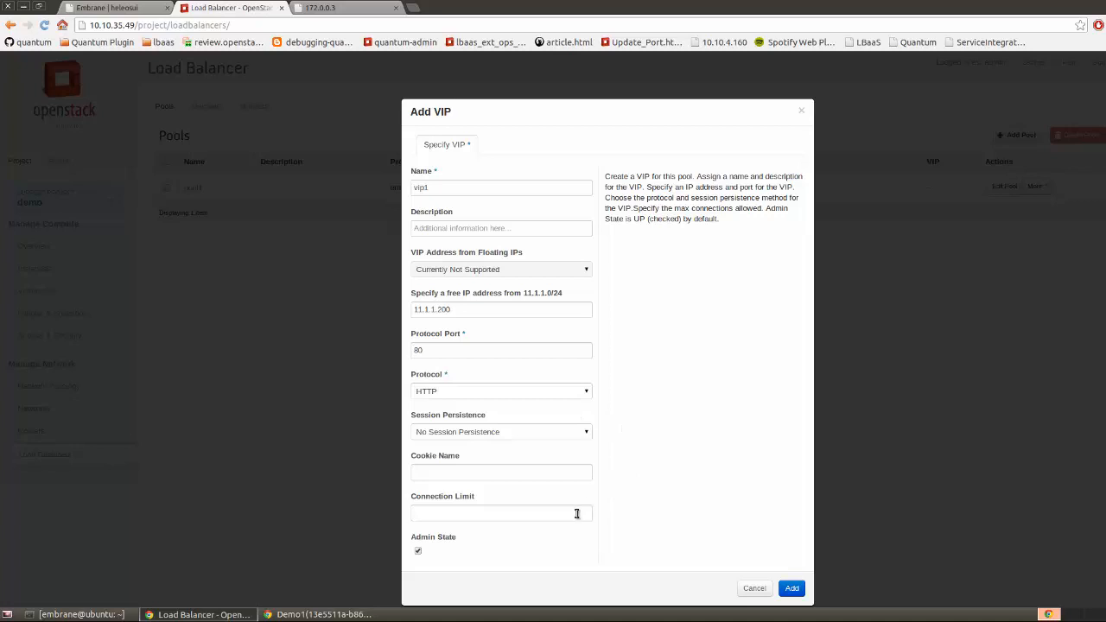
{"action": "left_click", "coordinate": [789, 586]}
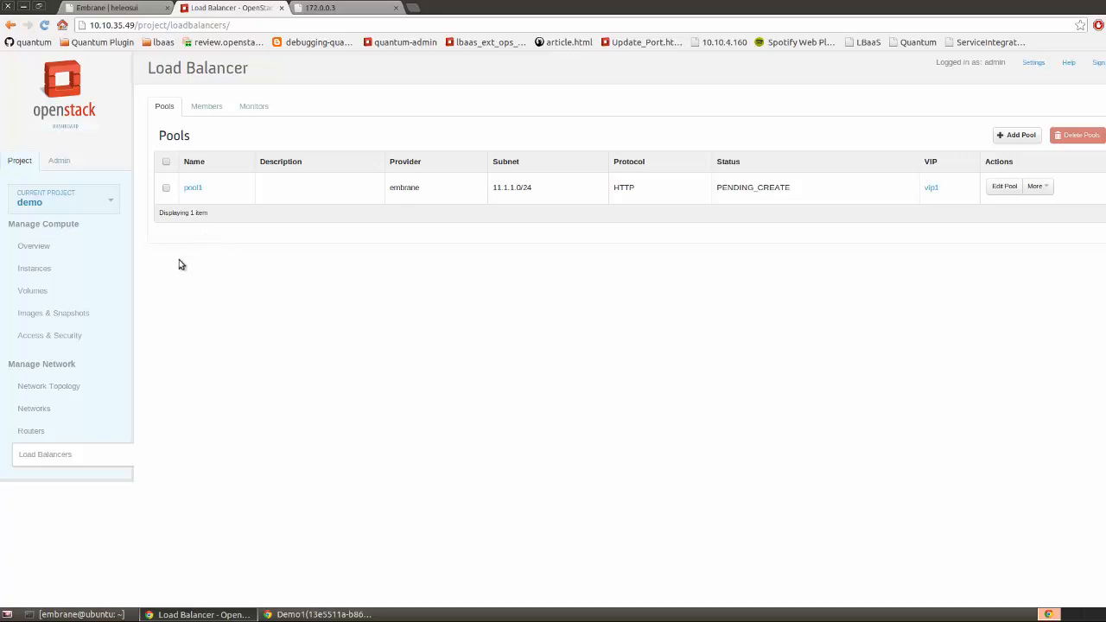
Disassociate floating IP 172.0.0.3 from the Demo1 instance
{"action": "left_click", "coordinate": [45, 337]}
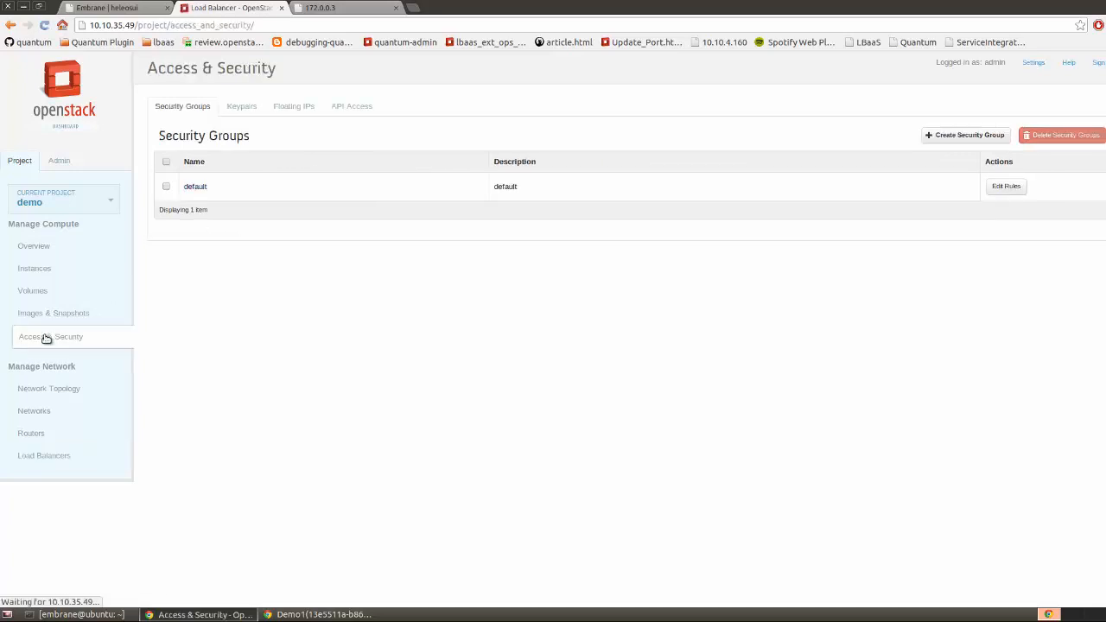
{"action": "left_click", "coordinate": [296, 109]}
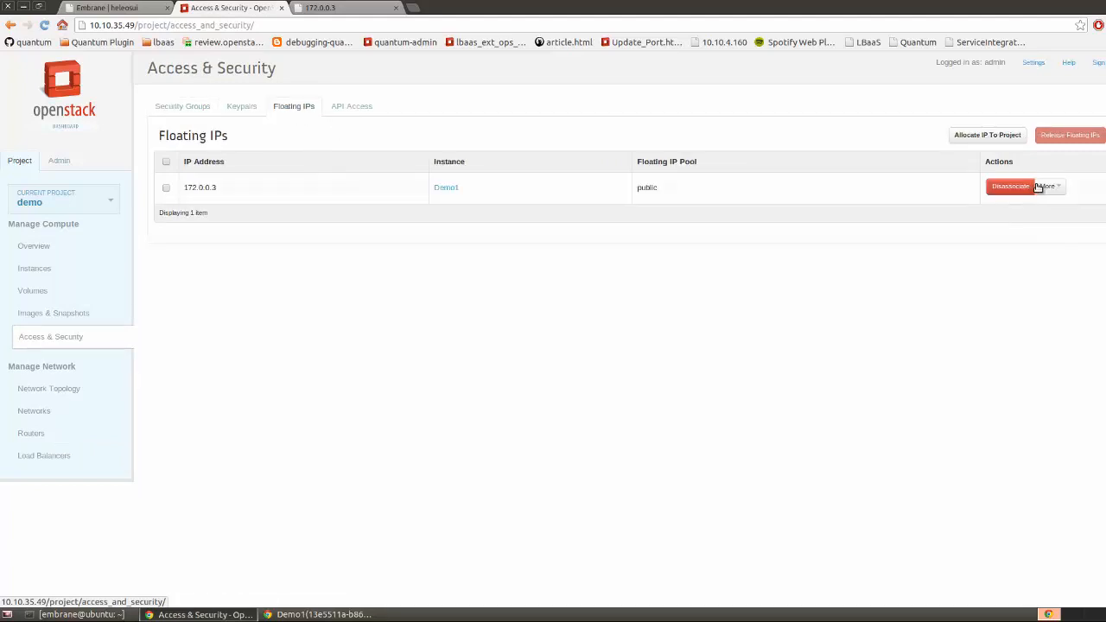
{"action": "left_click", "coordinate": [1011, 191]}
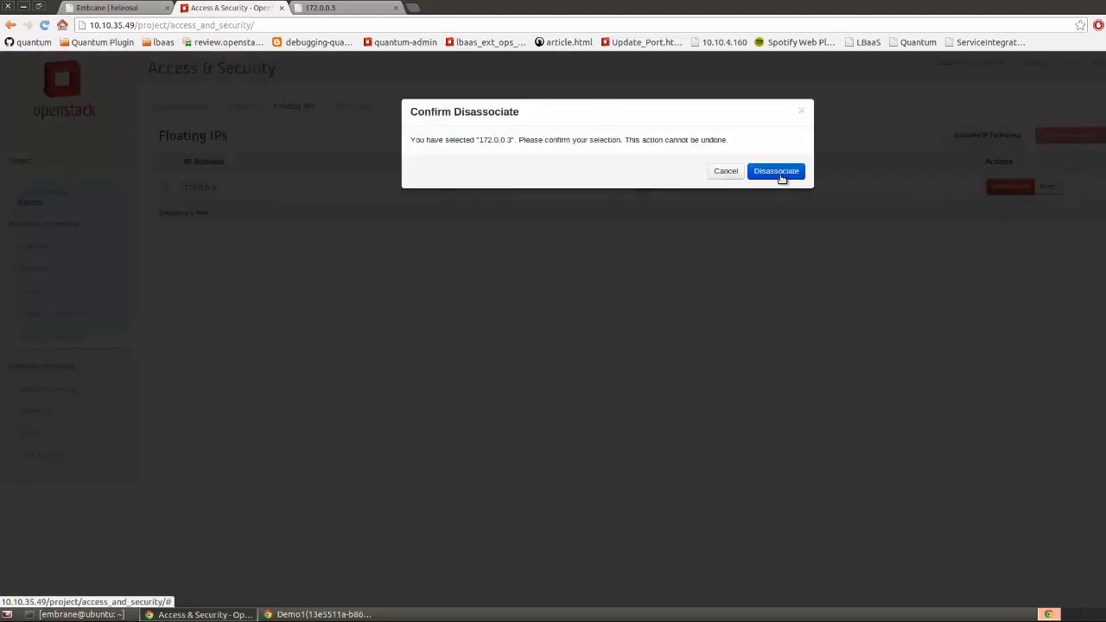
{"action": "left_click", "coordinate": [778, 173]}
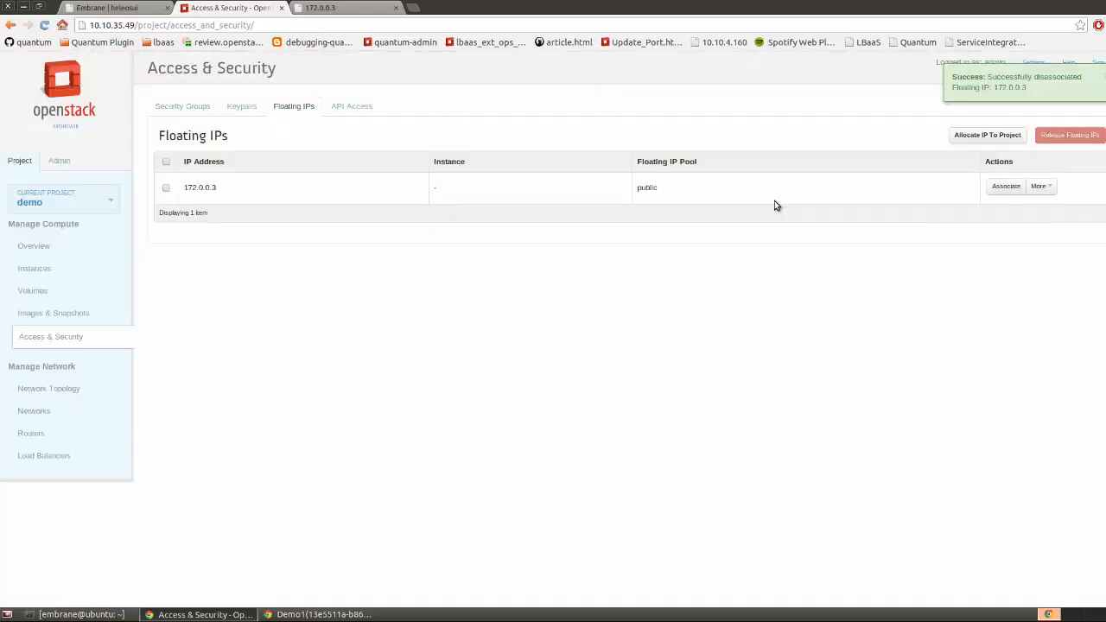
Associate 172.0.0.3 with the port 'None: 11.1.1.200'
{"action": "left_click", "coordinate": [995, 189]}
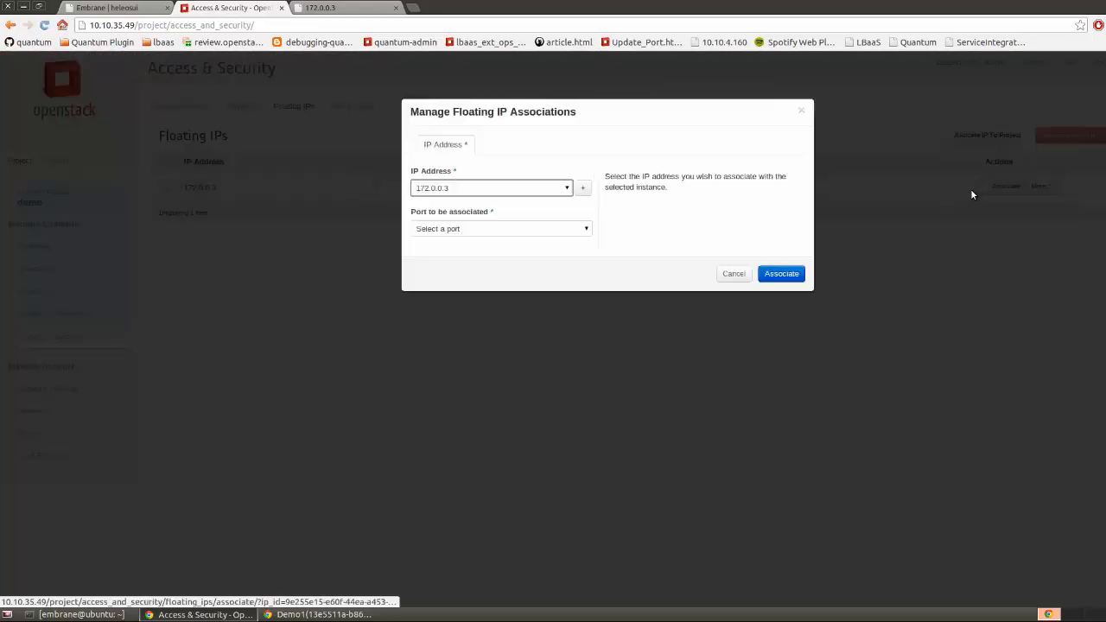
{"action": "left_click", "coordinate": [585, 228]}
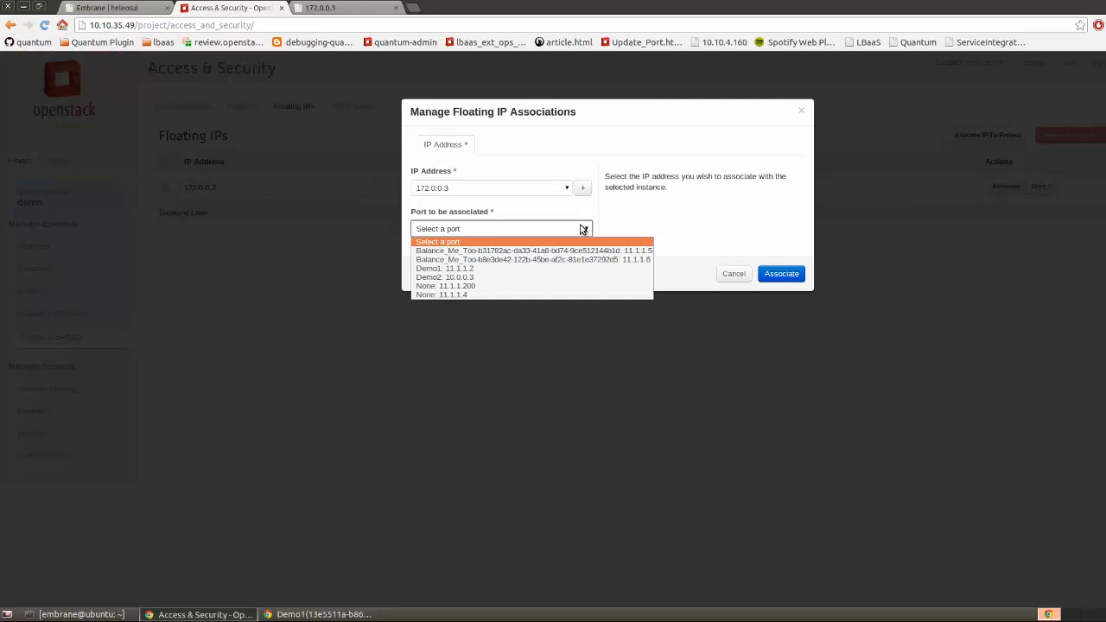
{"action": "left_click", "coordinate": [455, 287]}
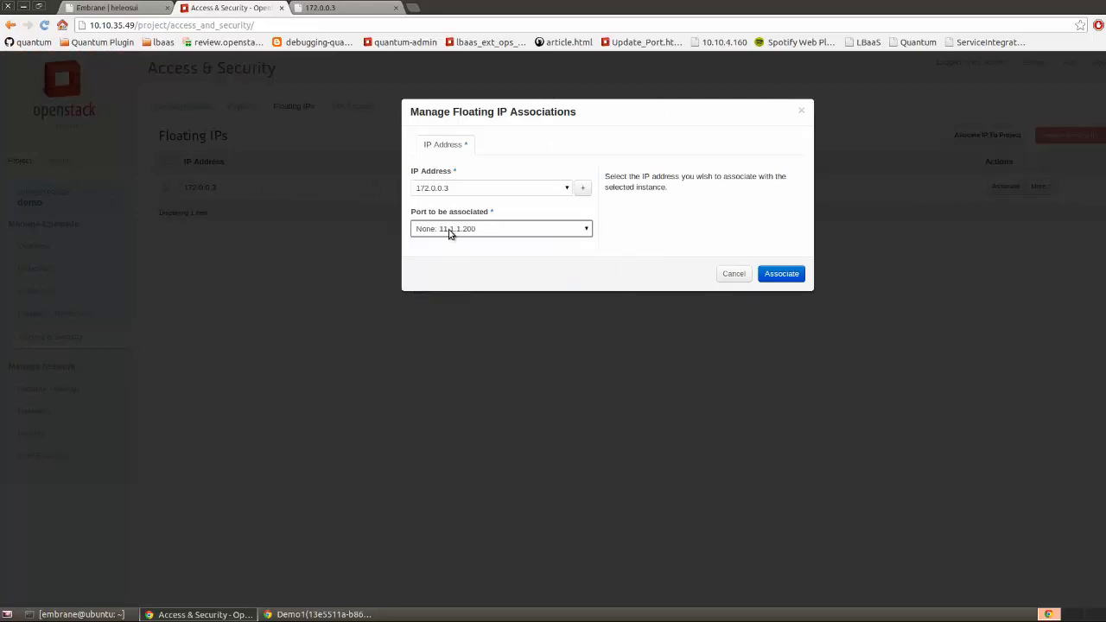
{"action": "left_click", "coordinate": [782, 274]}
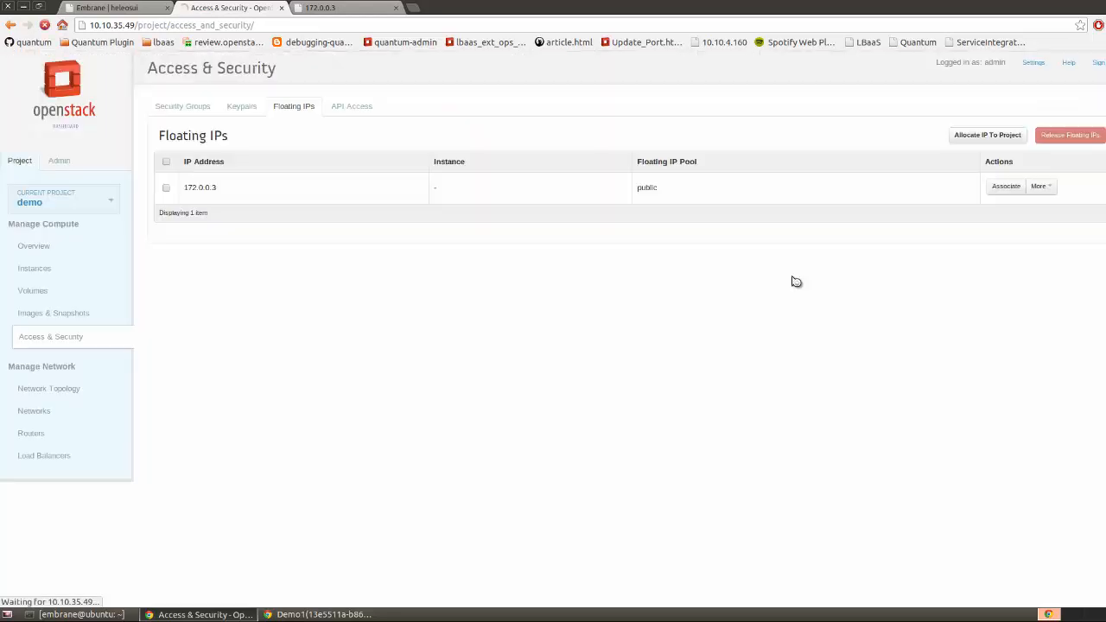
Sketch on the network topology how public traffic reaches the load balancer and its three members
{"action": "left_click", "coordinate": [47, 391]}
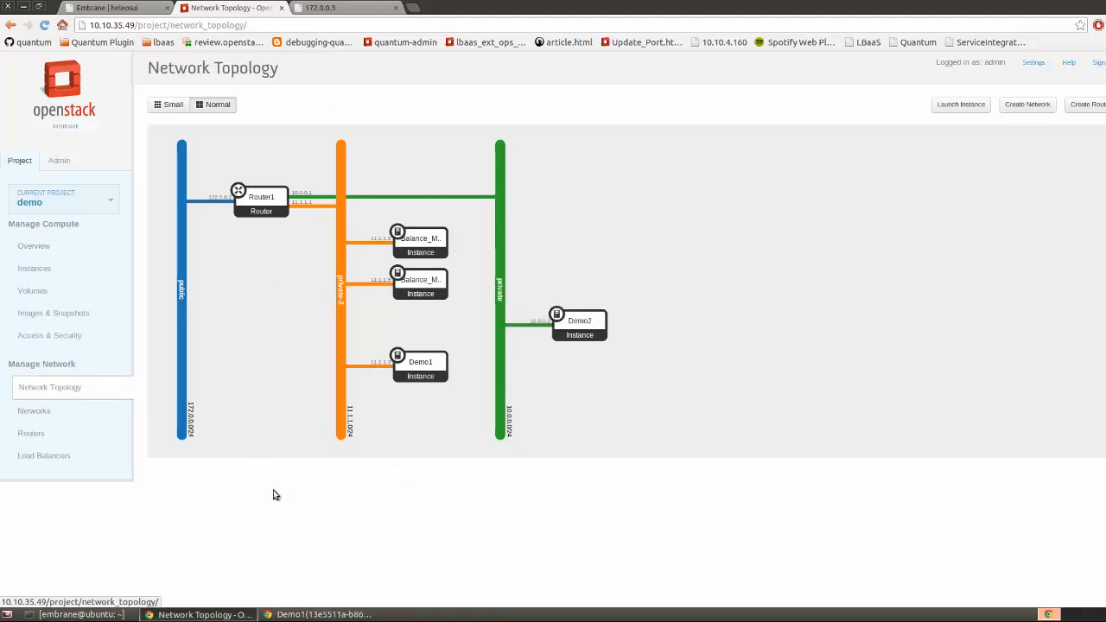
{"action": "left_click_drag", "start_coordinate": [346, 163], "coordinate": [427, 189]}
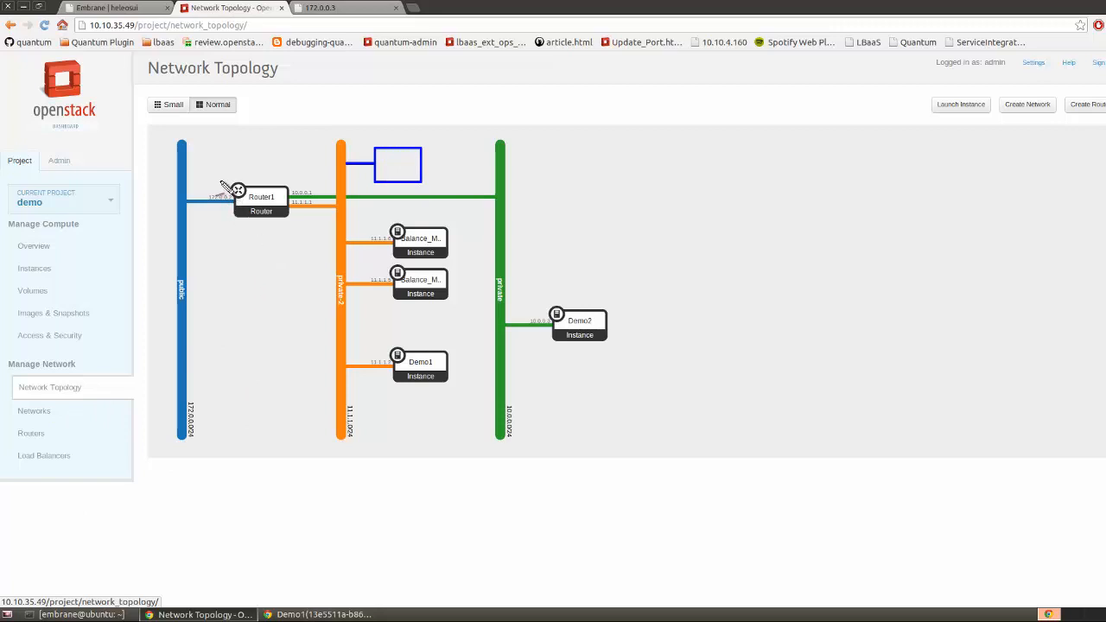
{"action": "mouse_move", "coordinate": [217, 179]}
{"action": "left_mouse_down"}
{"action": "mouse_move", "coordinate": [226, 186]}
{"action": "mouse_move", "coordinate": [263, 161]}
{"action": "mouse_move", "coordinate": [363, 155]}
{"action": "left_mouse_up"}
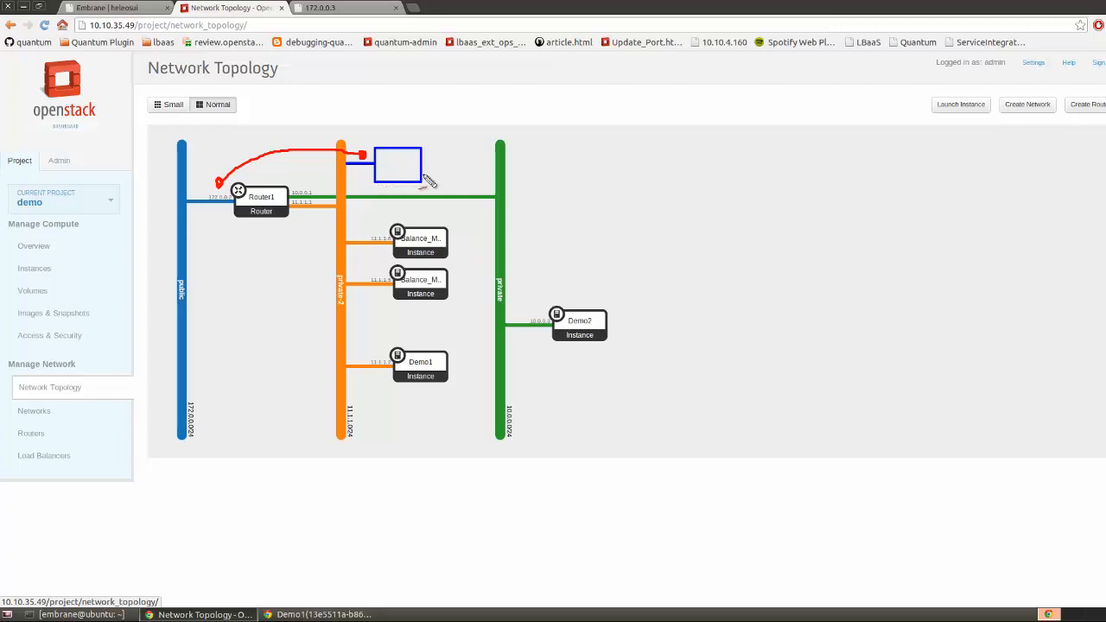
{"action": "mouse_move", "coordinate": [423, 165]}
{"action": "left_mouse_down"}
{"action": "mouse_move", "coordinate": [451, 197]}
{"action": "mouse_move", "coordinate": [456, 233]}
{"action": "left_mouse_up"}
{"action": "mouse_move", "coordinate": [432, 168]}
{"action": "left_mouse_down"}
{"action": "mouse_move", "coordinate": [487, 254]}
{"action": "mouse_move", "coordinate": [458, 282]}
{"action": "left_mouse_up"}
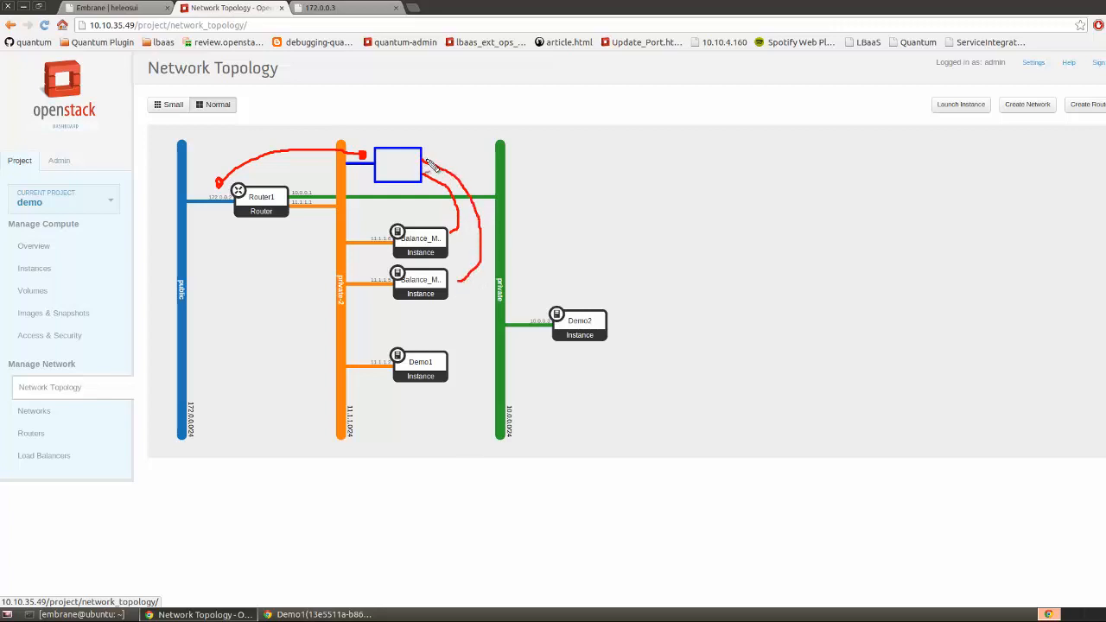
{"action": "mouse_move", "coordinate": [423, 154]}
{"action": "left_mouse_down"}
{"action": "mouse_move", "coordinate": [521, 259]}
{"action": "mouse_move", "coordinate": [463, 363]}
{"action": "left_mouse_up"}
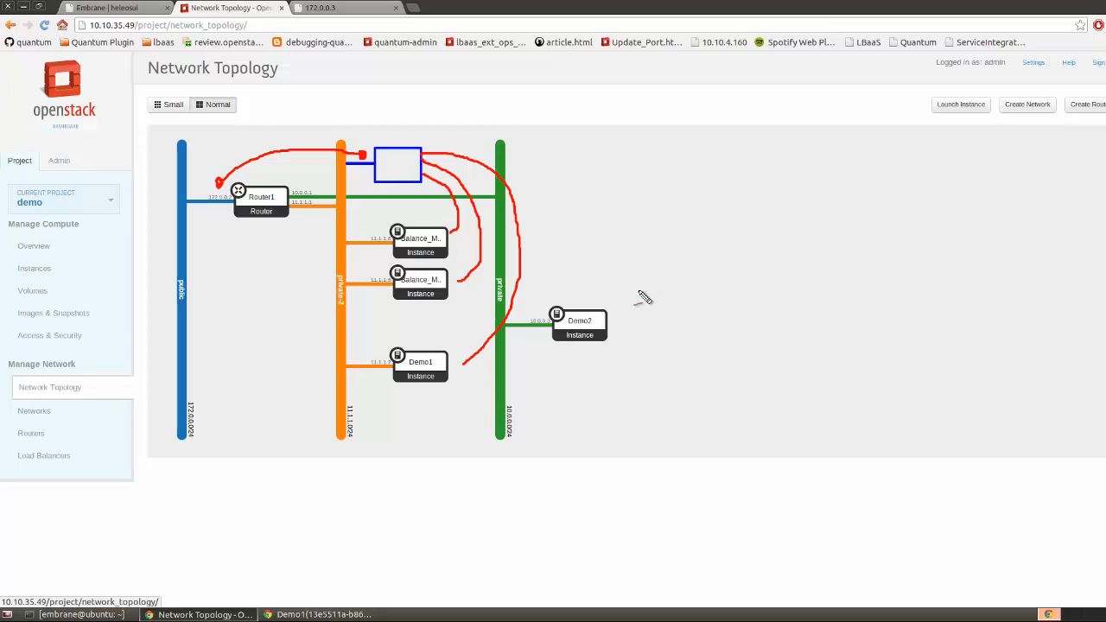
{"action": "key", "text": "F9"}
{"action": "left_click", "coordinate": [322, 8]}
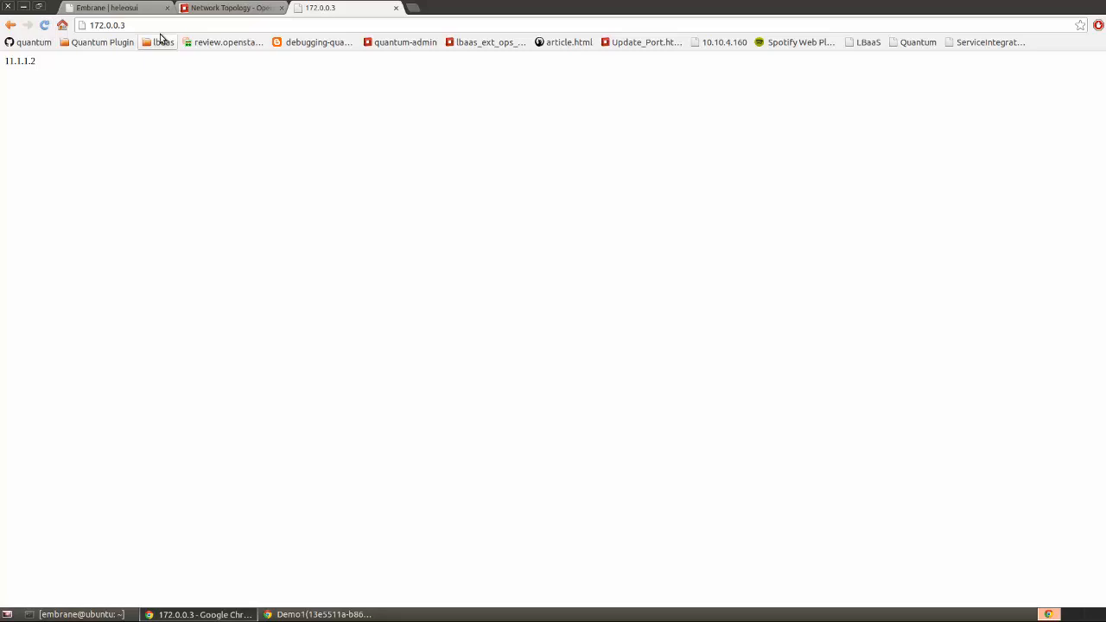
Reload the 172.0.0.3 page repeatedly, getting replies from 11.1.1.2, 11.1.1.6 and 11.1.1.5
{"action": "key", "text": "F5"}
{"action": "double_click", "coordinate": [15, 62]}
{"action": "key", "text": "F5"}
{"action": "left_click", "coordinate": [226, 8]}
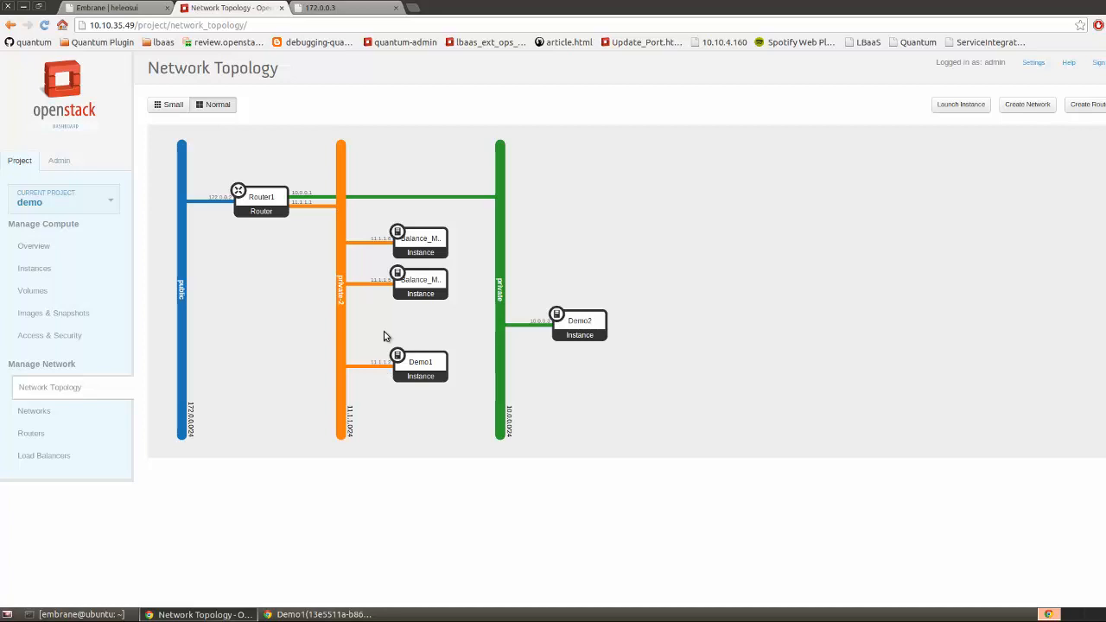
{"action": "left_click", "coordinate": [325, 10]}
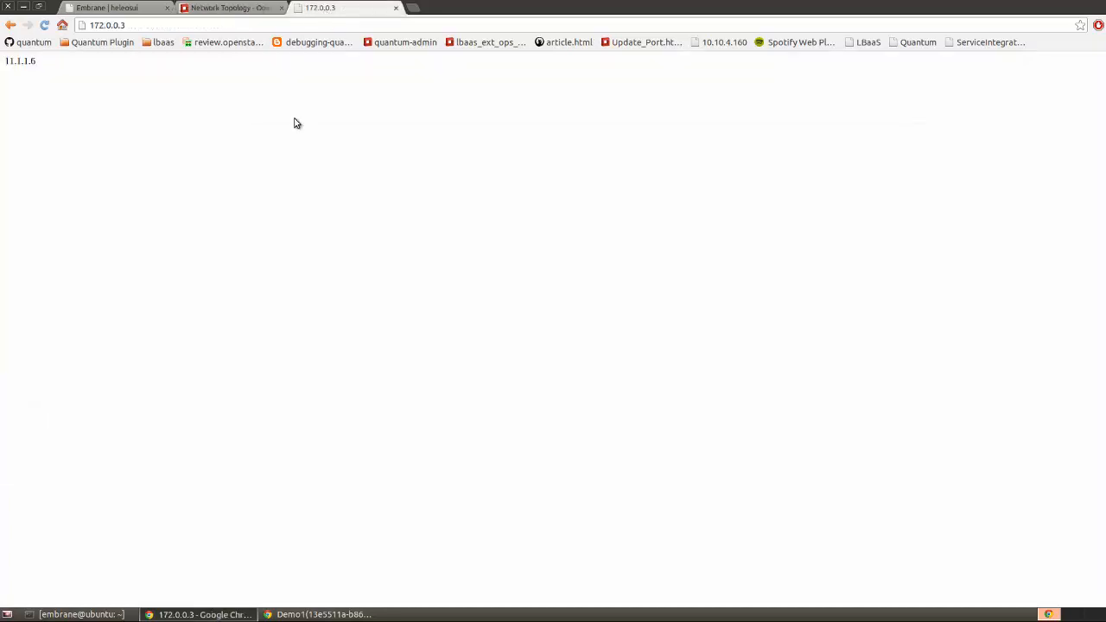
{"action": "key", "text": "F5"}
{"action": "key", "text": "F5"}
{"action": "left_click", "coordinate": [238, 11]}
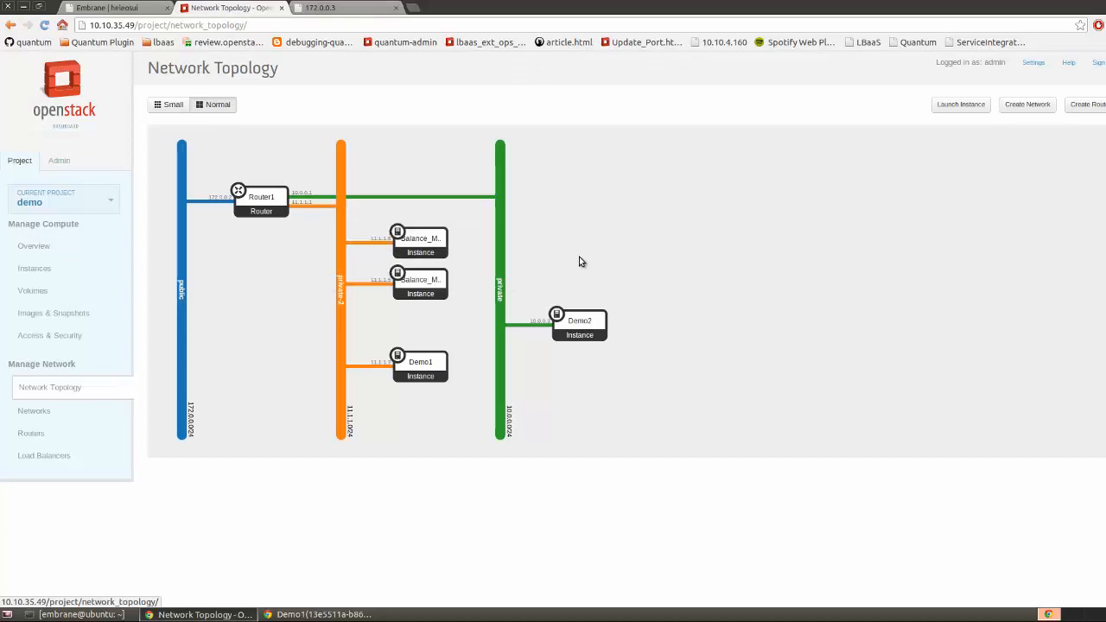
{"action": "left_click", "coordinate": [134, 10]}
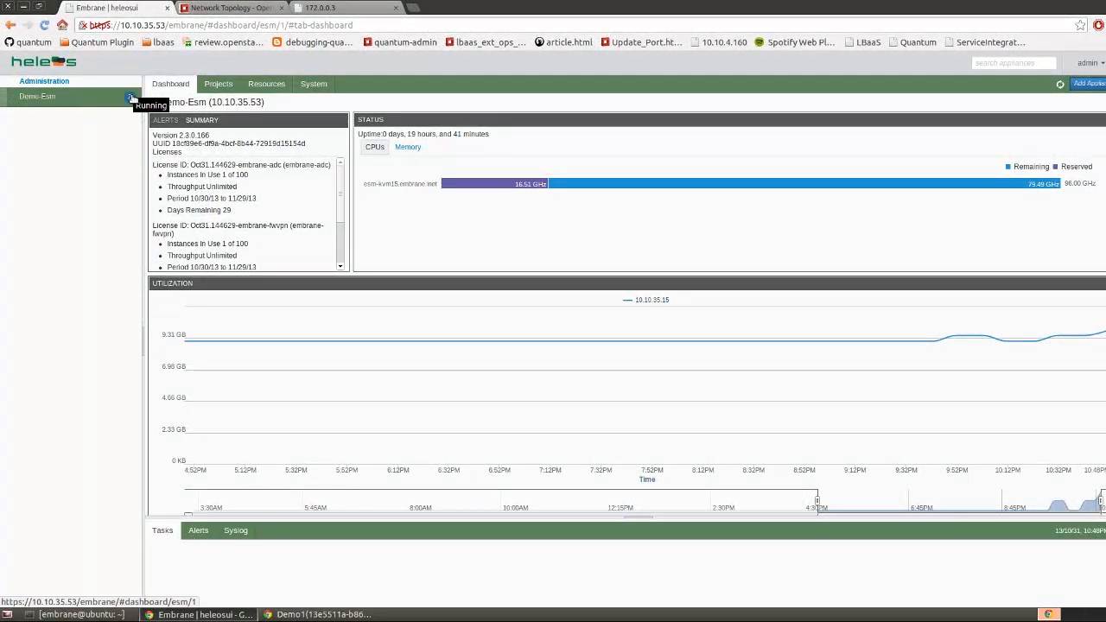
Open Router1 under Demo-Esm > ostack_demo and review its setup and floating-IP NAT rules
{"action": "left_click", "coordinate": [70, 101]}
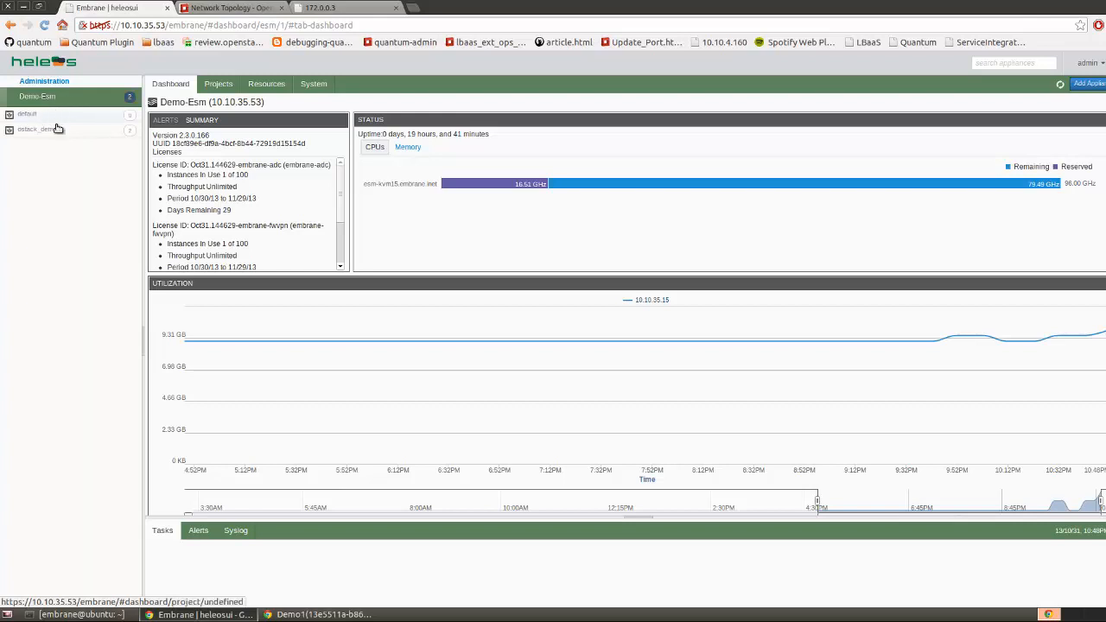
{"action": "left_click", "coordinate": [51, 132]}
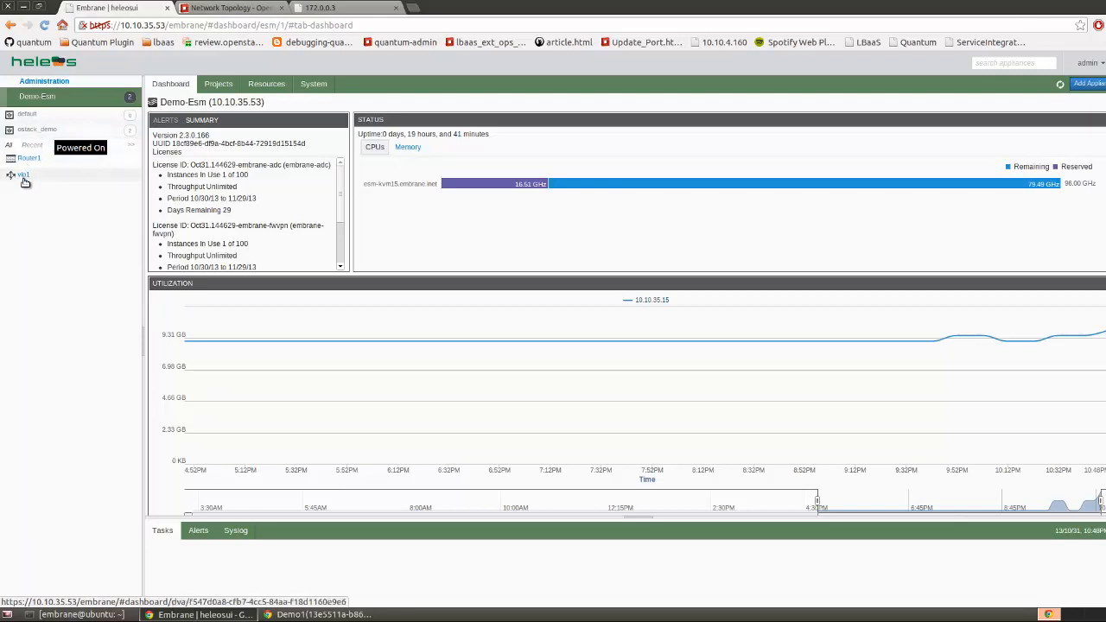
{"action": "left_click", "coordinate": [26, 159]}
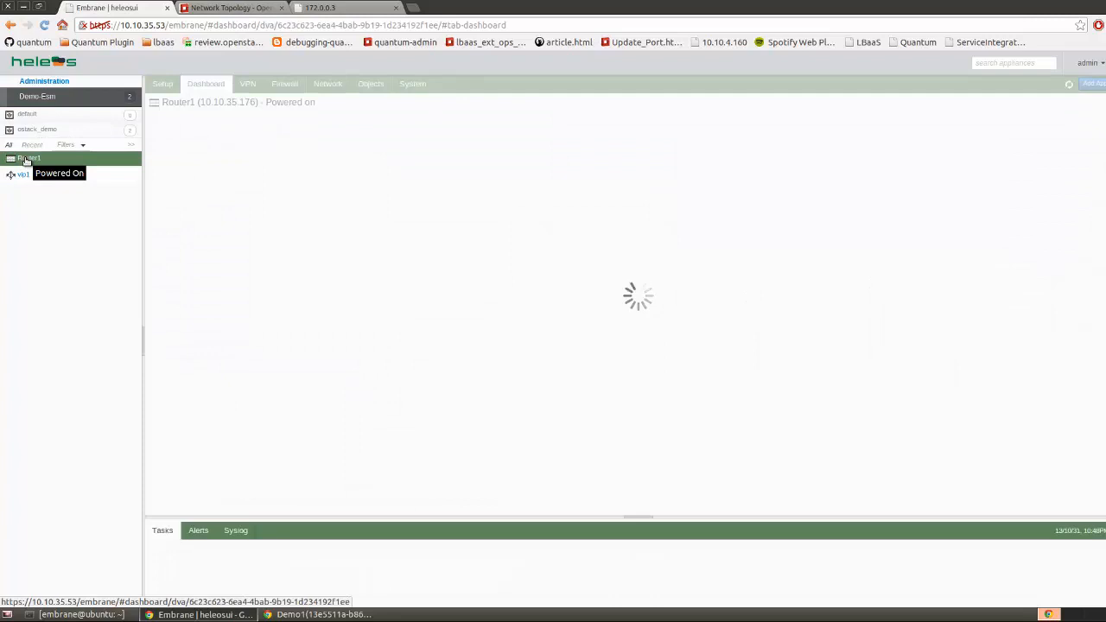
{"action": "left_click", "coordinate": [166, 85]}
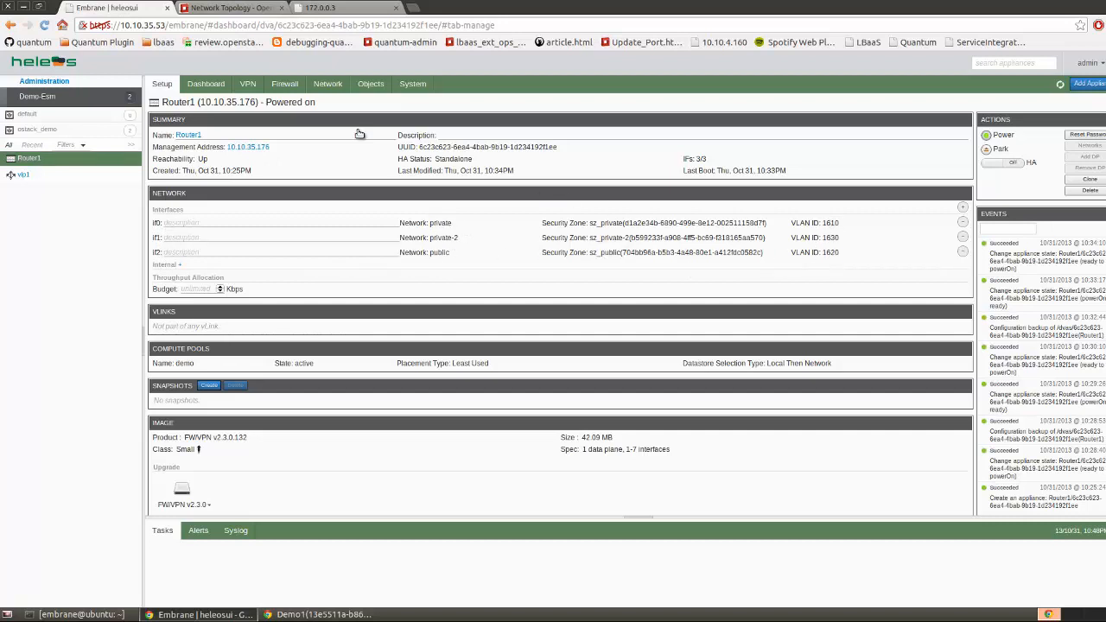
{"action": "left_click", "coordinate": [284, 84]}
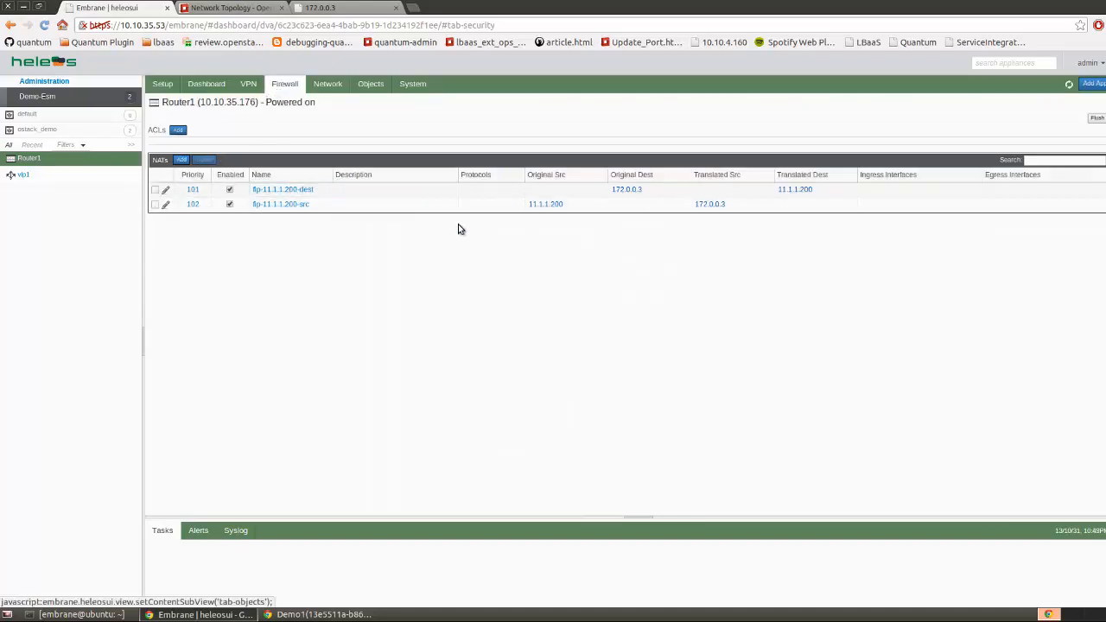
Show Router1's interfaces if0, if1 and if2: 10.0.0.1, 11.1.1.1 and 172.0.0.2
{"action": "left_click", "coordinate": [320, 86]}
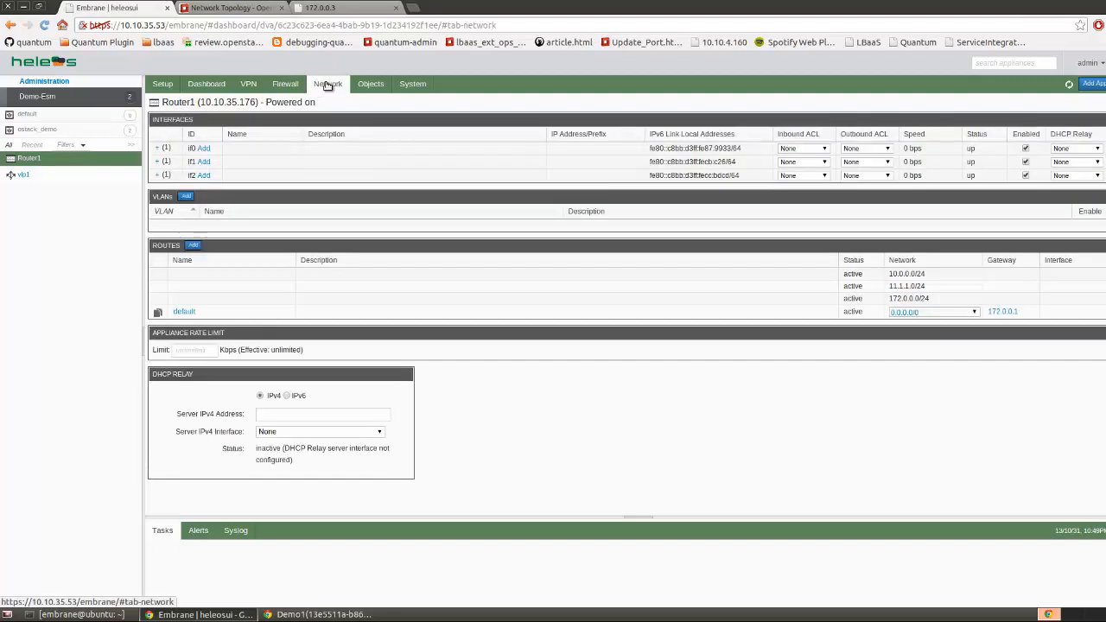
{"action": "left_click", "coordinate": [159, 149]}
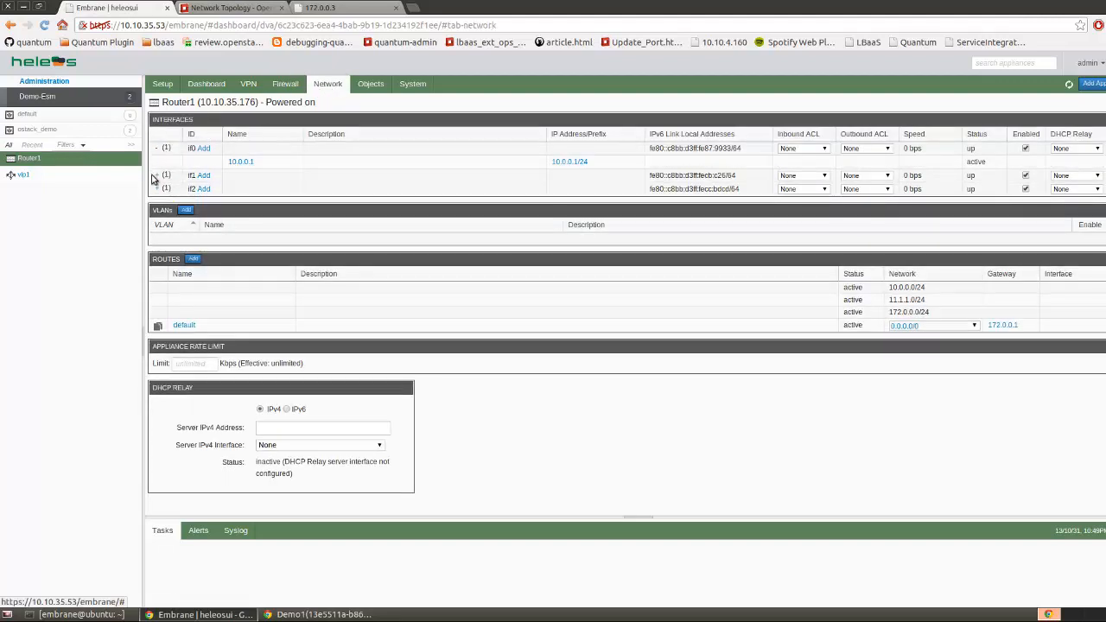
{"action": "left_click", "coordinate": [159, 177]}
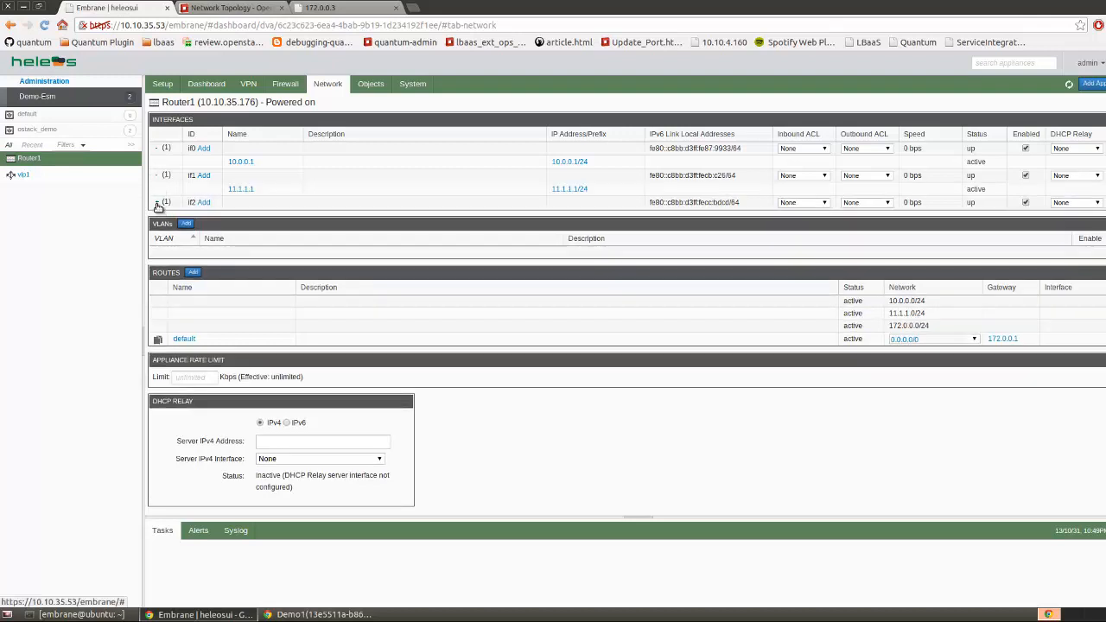
{"action": "left_click", "coordinate": [158, 202]}
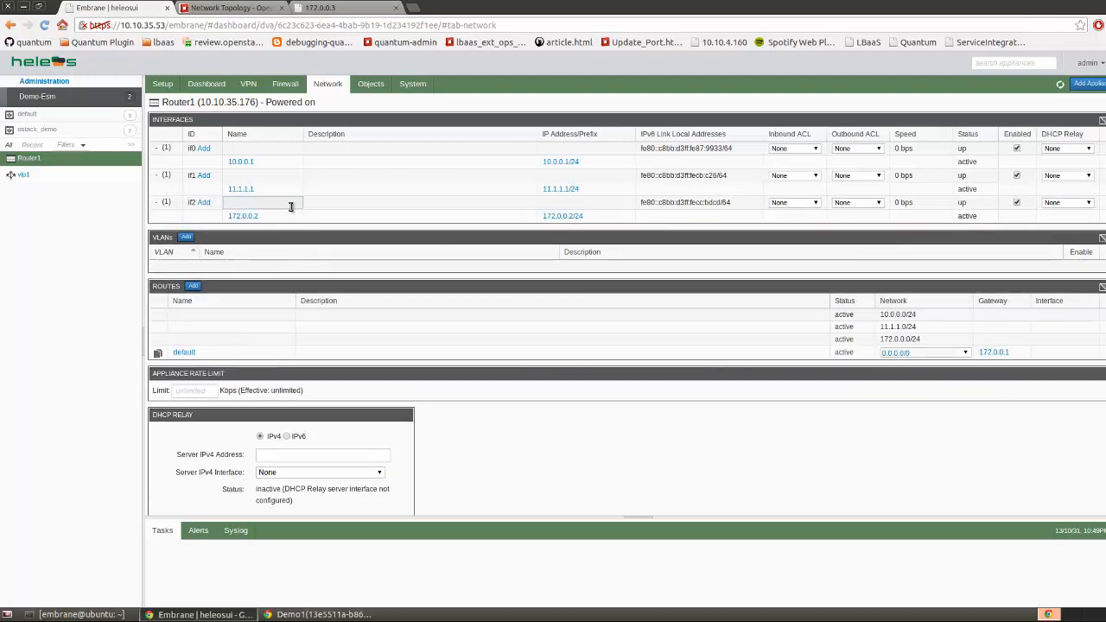
{"action": "left_click", "coordinate": [20, 176]}
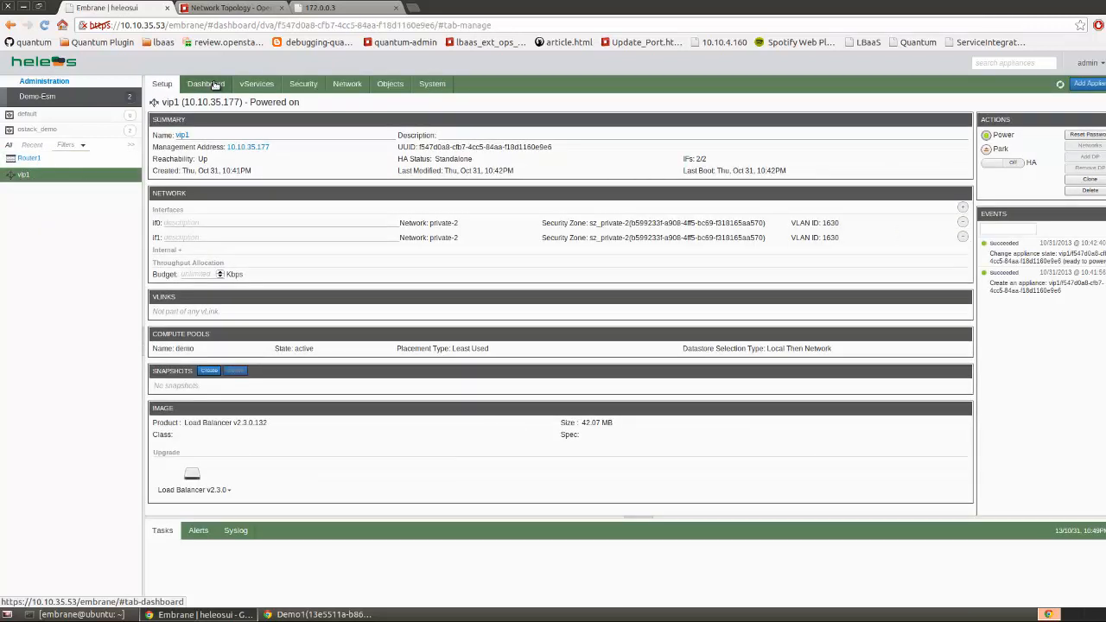
Review vip1's dashboard, then its three HTTP servers, pool1 round robin and 11.1.1.200 virtual service
{"action": "left_click", "coordinate": [214, 84]}
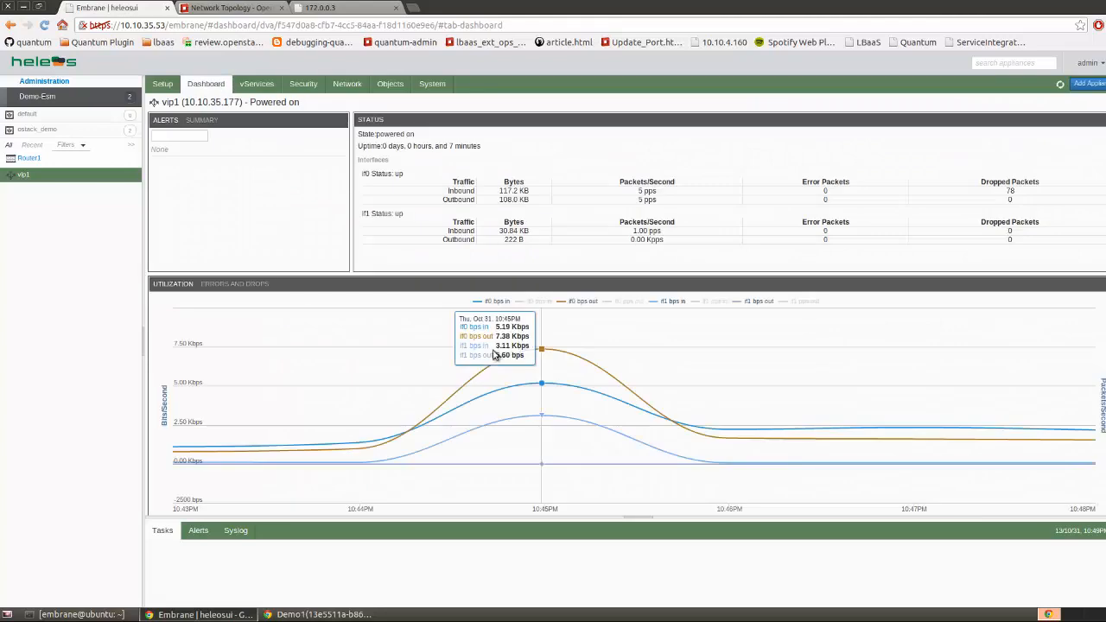
{"action": "left_click", "coordinate": [258, 84]}
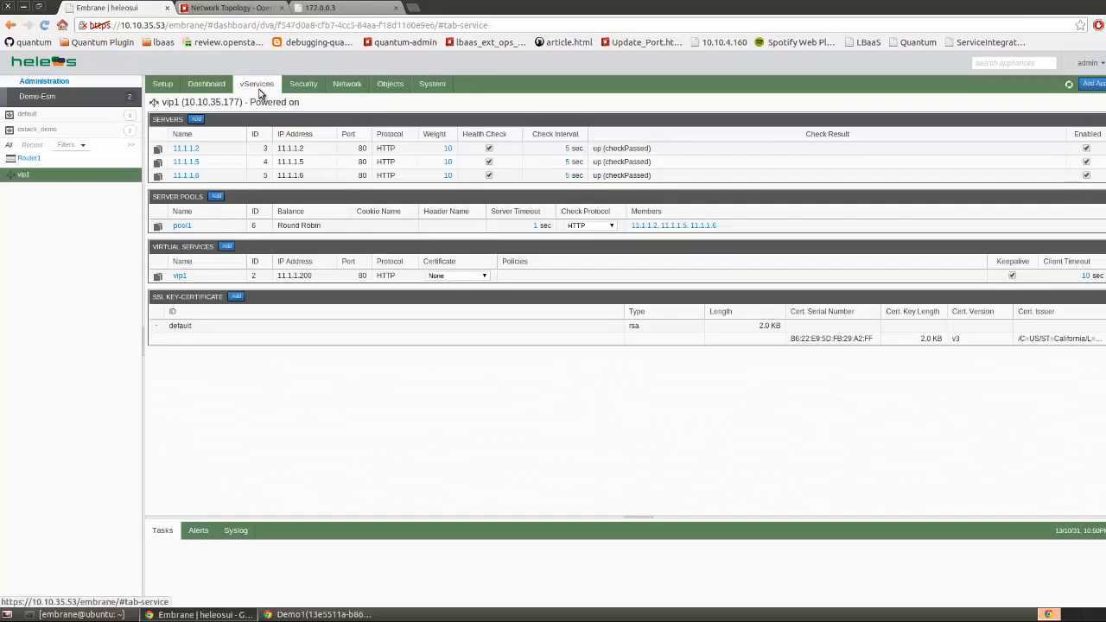